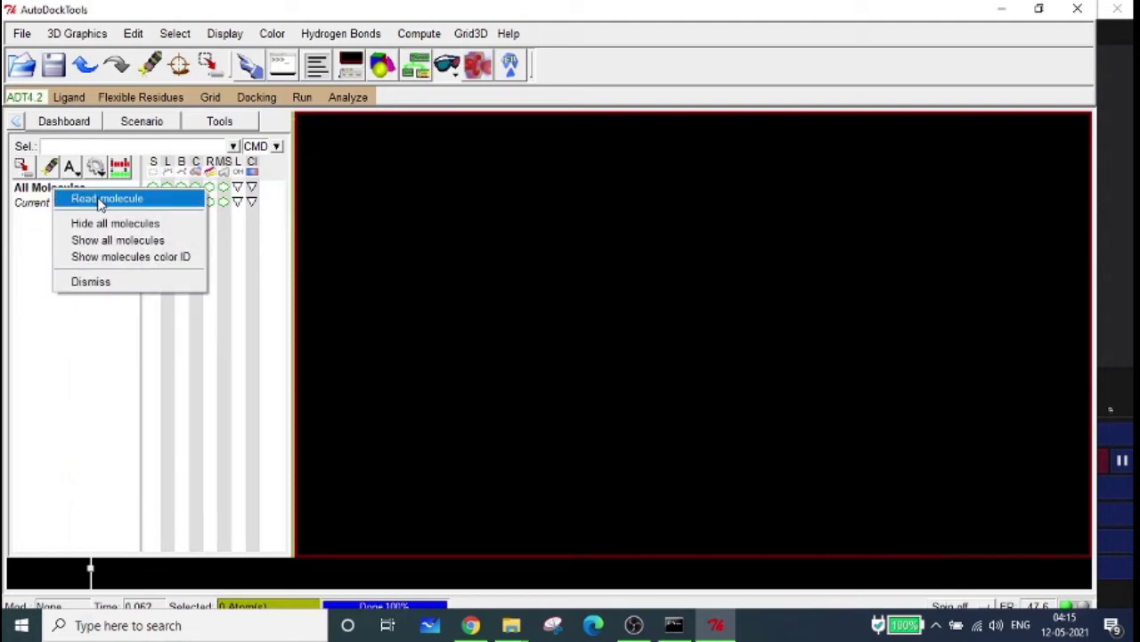
- Open 3rze.pdbqt as the grid macromolecule, adding Gasteiger charges instead of preserving the input charges
{"action": "left_click", "coordinate": [101, 199]}
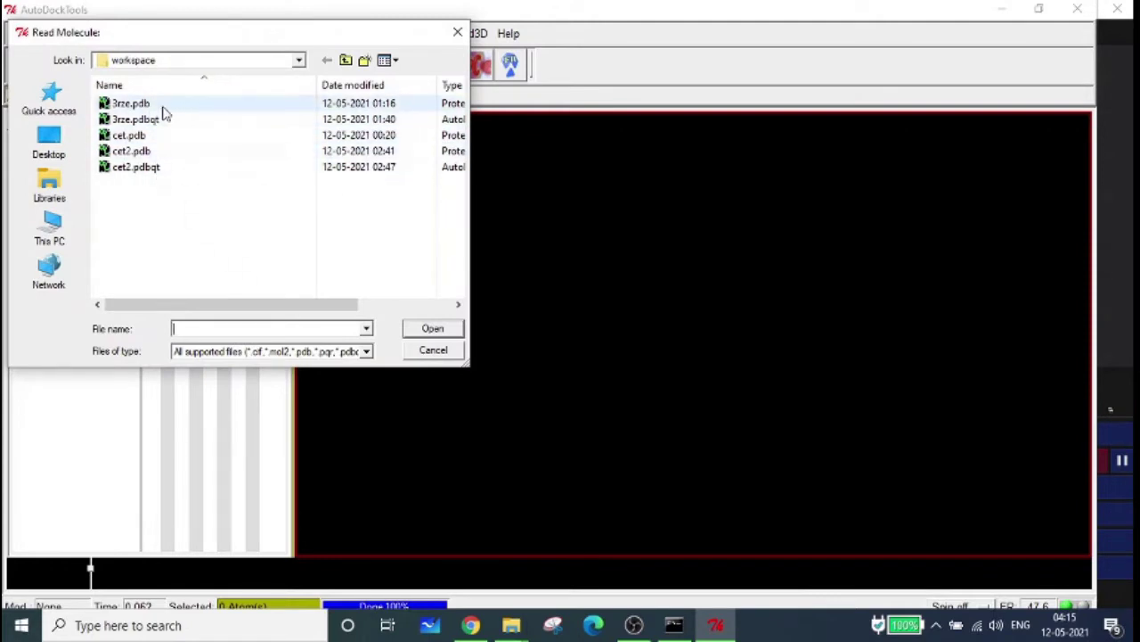
{"action": "left_click", "coordinate": [456, 33]}
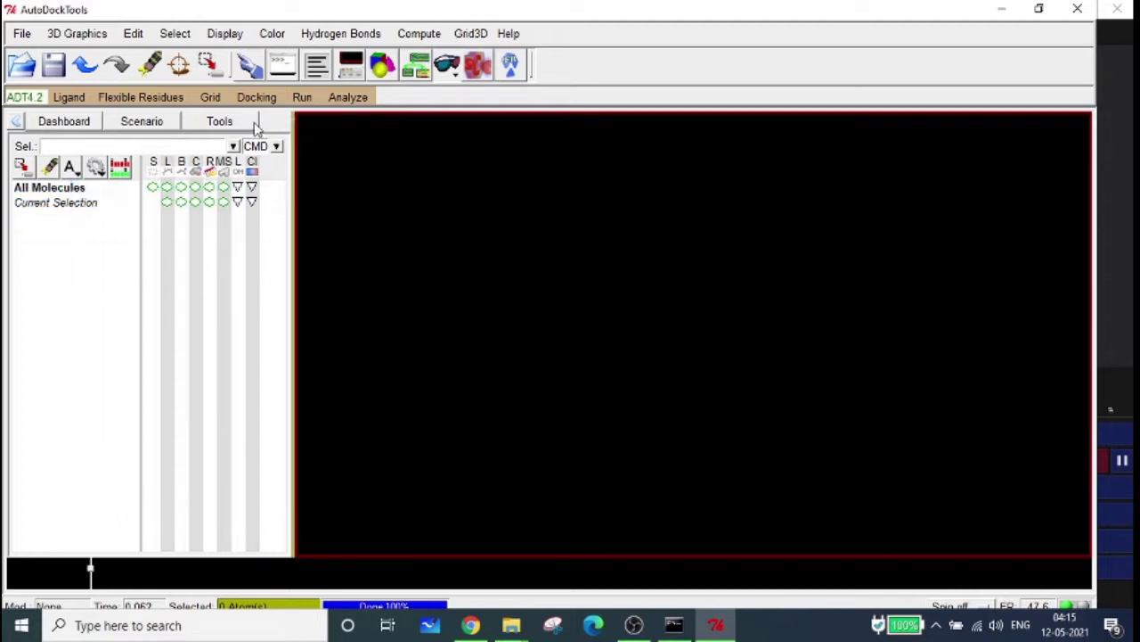
{"action": "left_click", "coordinate": [216, 100]}
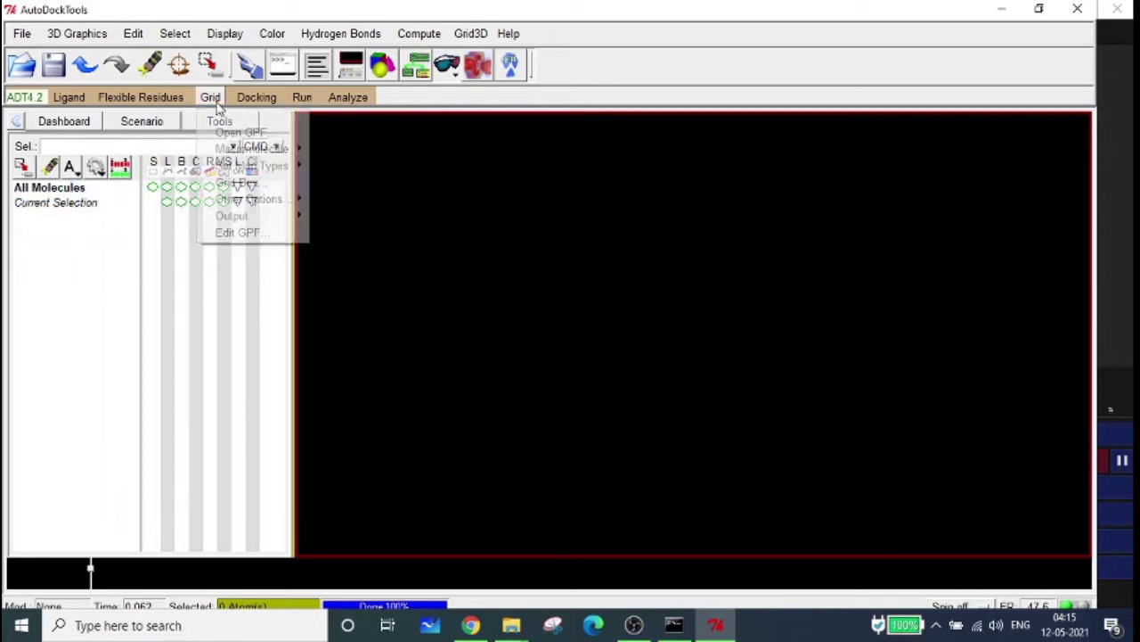
{"action": "mouse_move", "coordinate": [247, 150]}
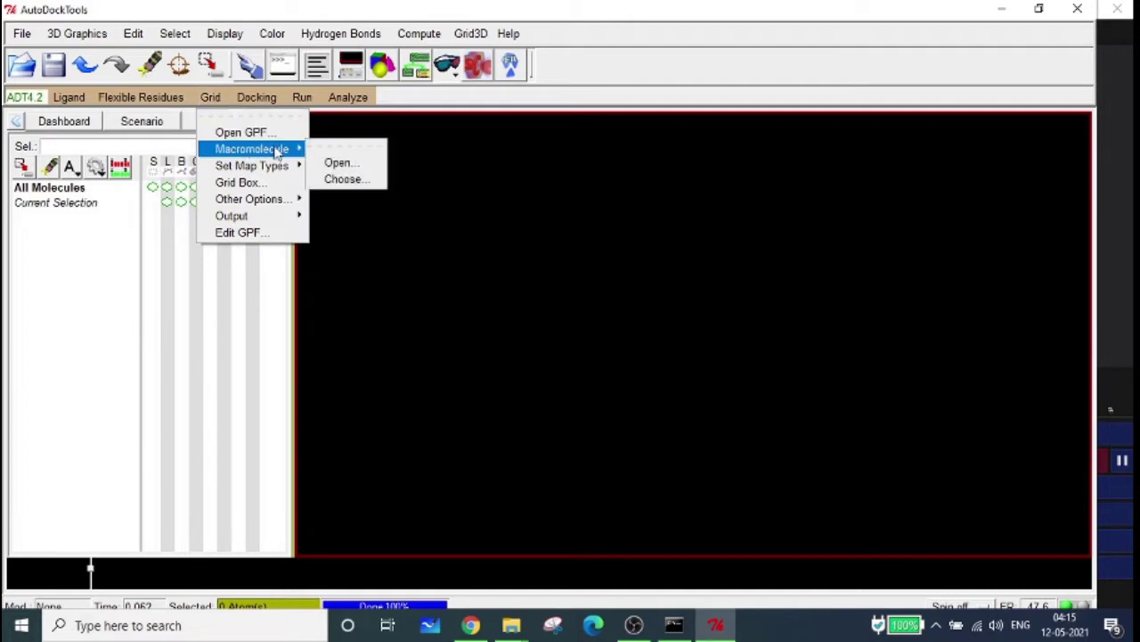
{"action": "left_click", "coordinate": [367, 165]}
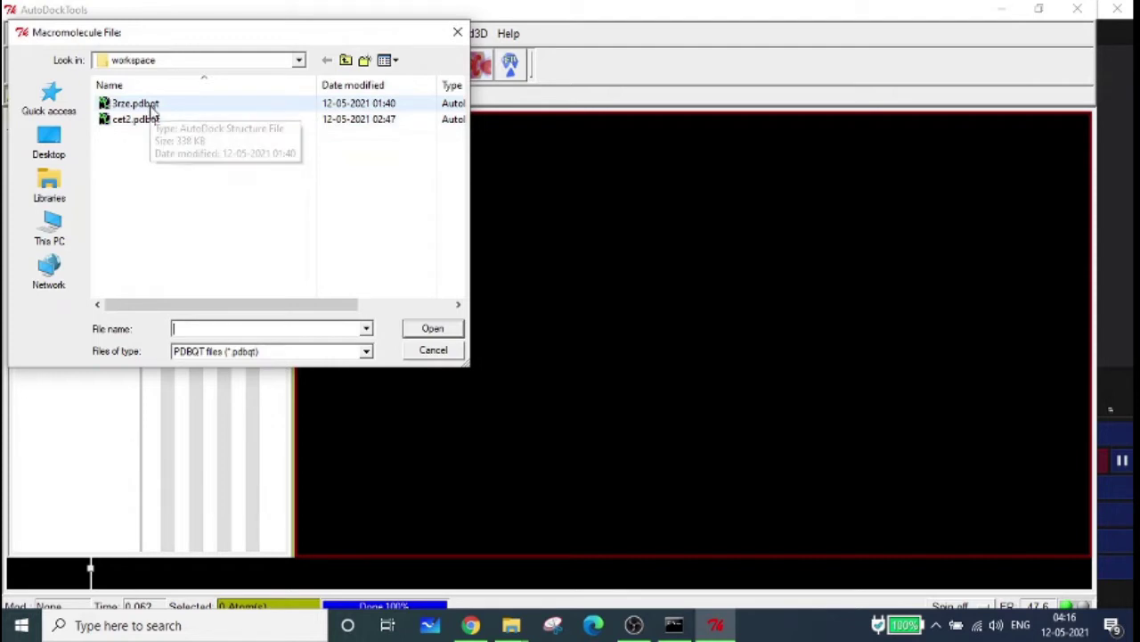
{"action": "left_click", "coordinate": [136, 103]}
{"action": "left_click", "coordinate": [432, 329]}
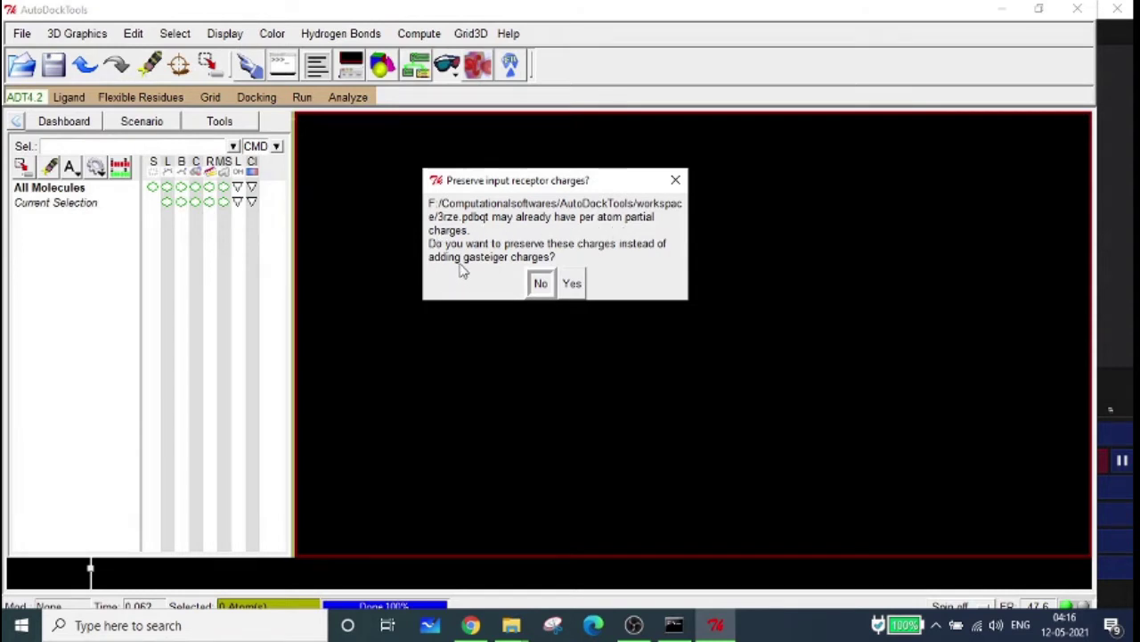
{"action": "left_click", "coordinate": [541, 283]}
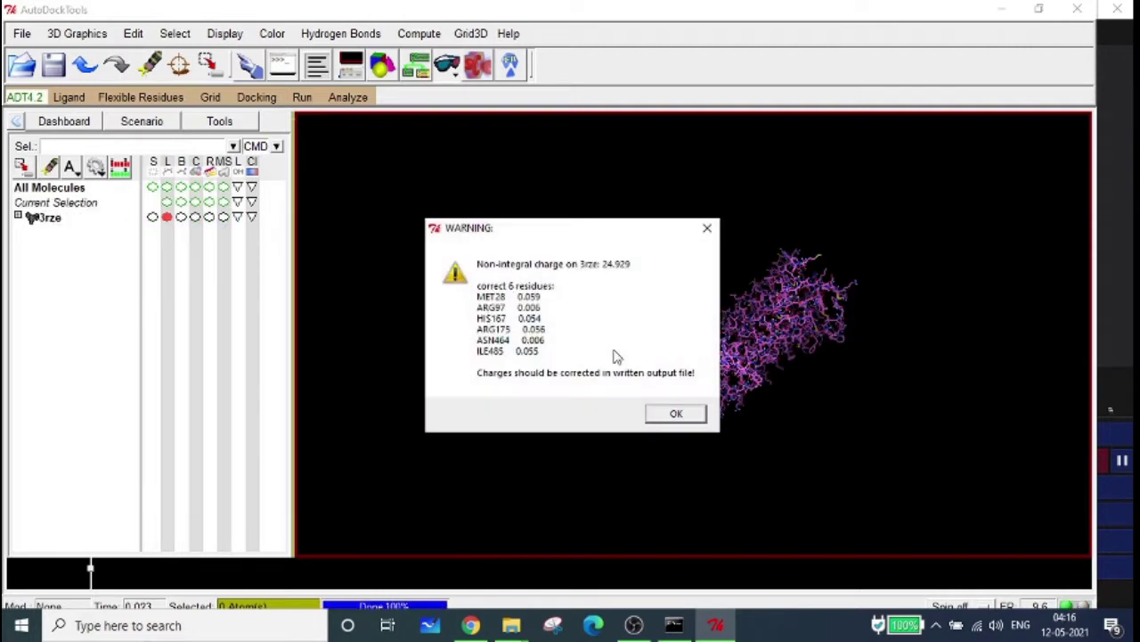
{"action": "left_click", "coordinate": [675, 415]}
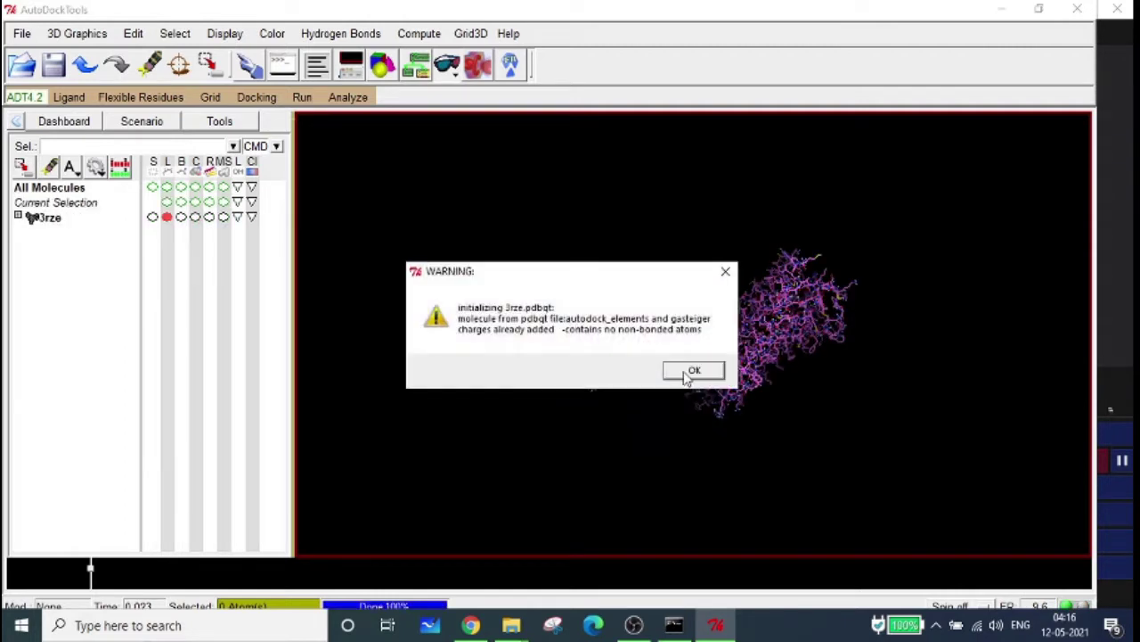
{"action": "left_click", "coordinate": [690, 373]}
{"action": "left_click_drag", "start_coordinate": [806, 320], "coordinate": [736, 507]}
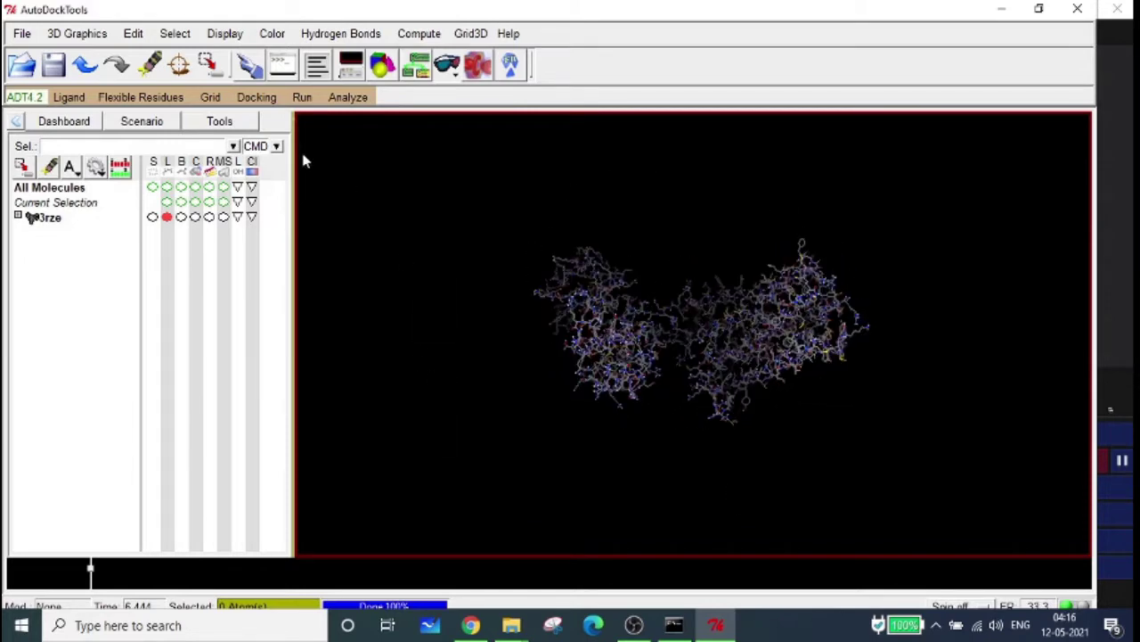
{"action": "left_click", "coordinate": [210, 98]}
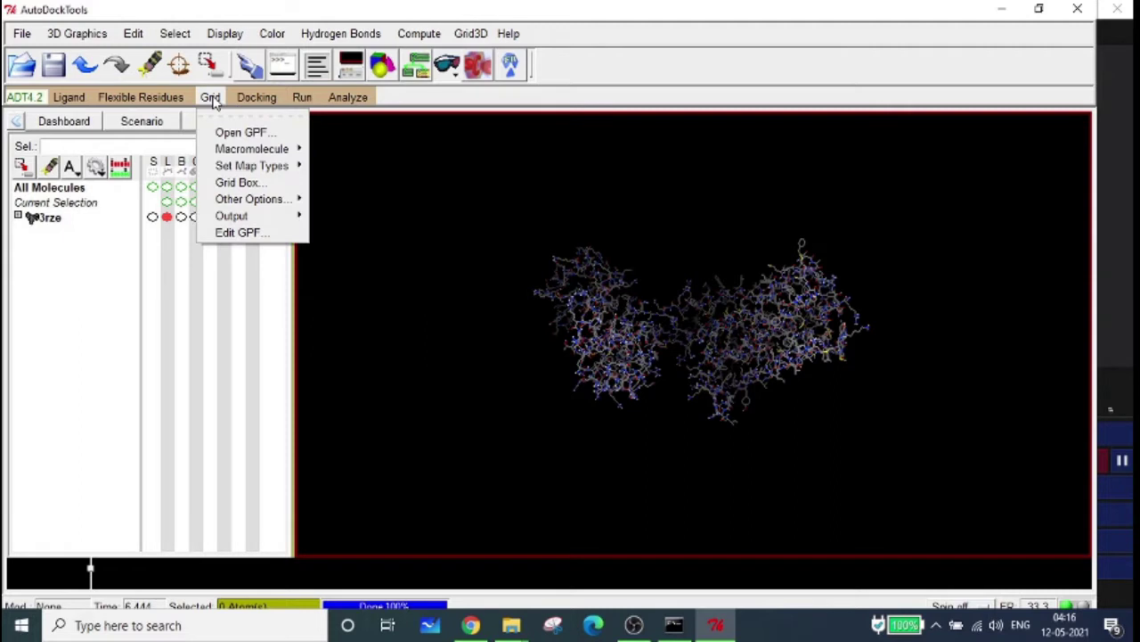
{"action": "left_click", "coordinate": [466, 187]}
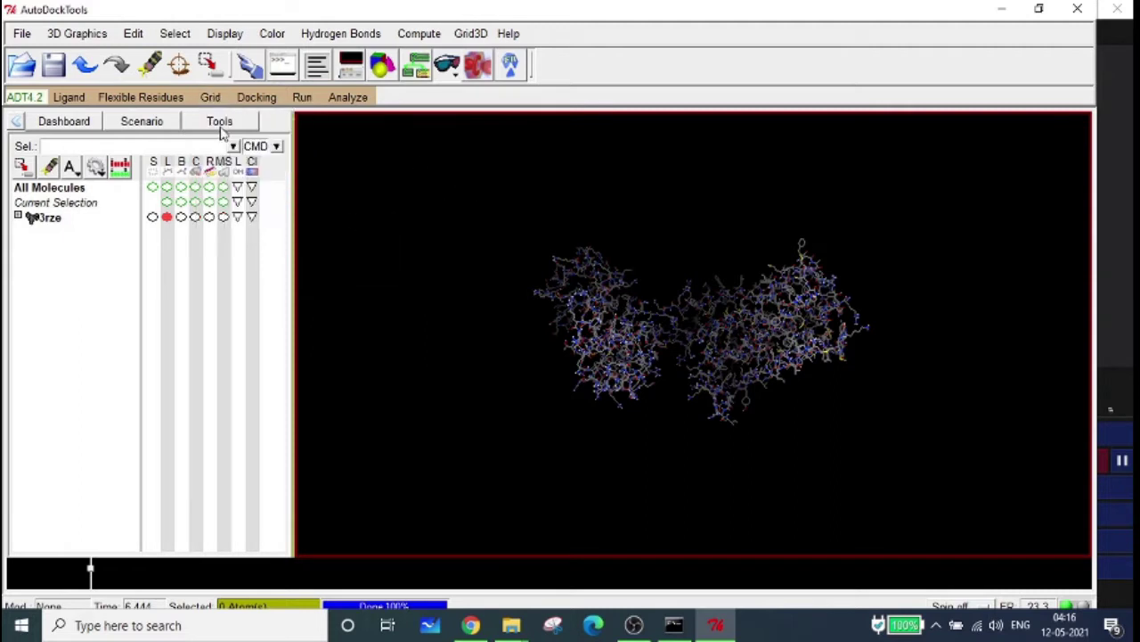
{"action": "left_click", "coordinate": [213, 100]}
{"action": "mouse_move", "coordinate": [249, 154]}
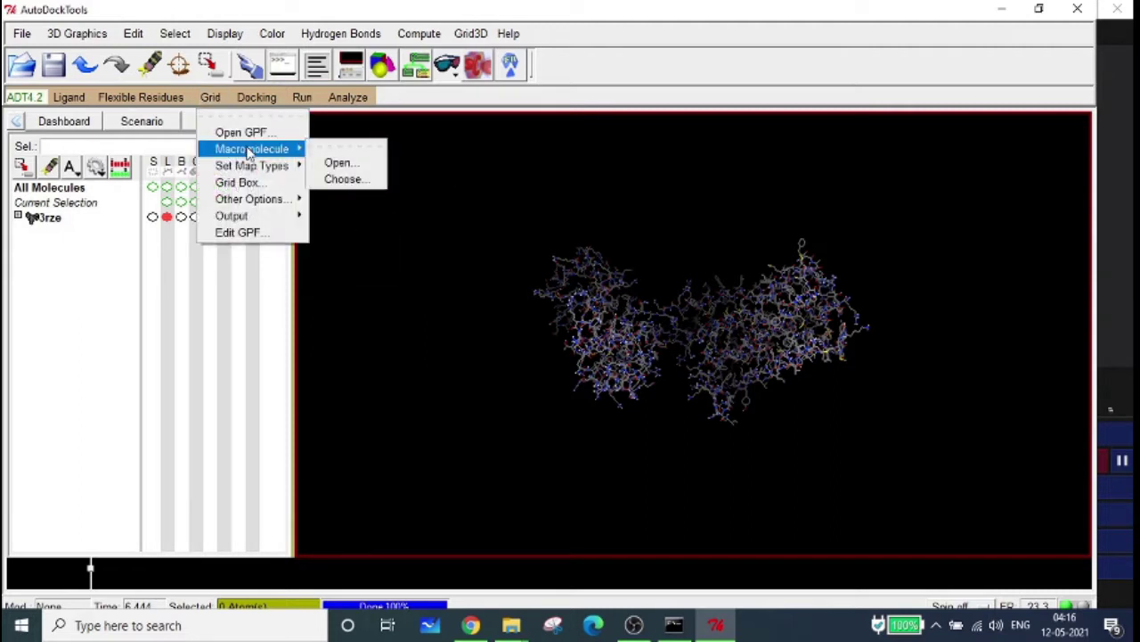
{"action": "mouse_move", "coordinate": [286, 167]}
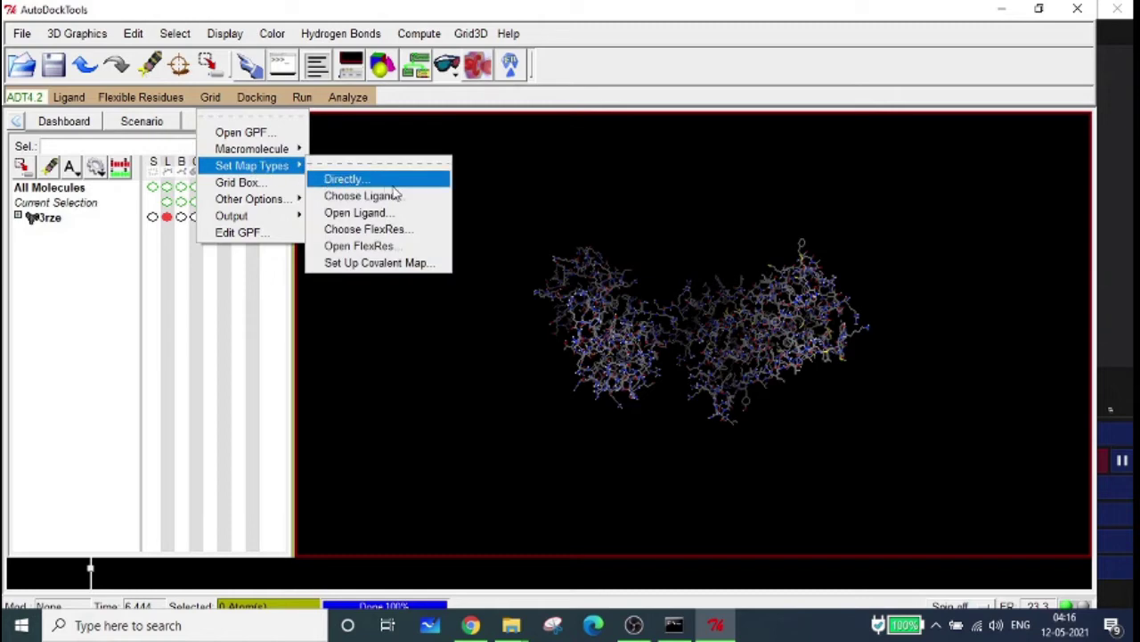
{"action": "left_click", "coordinate": [425, 206]}
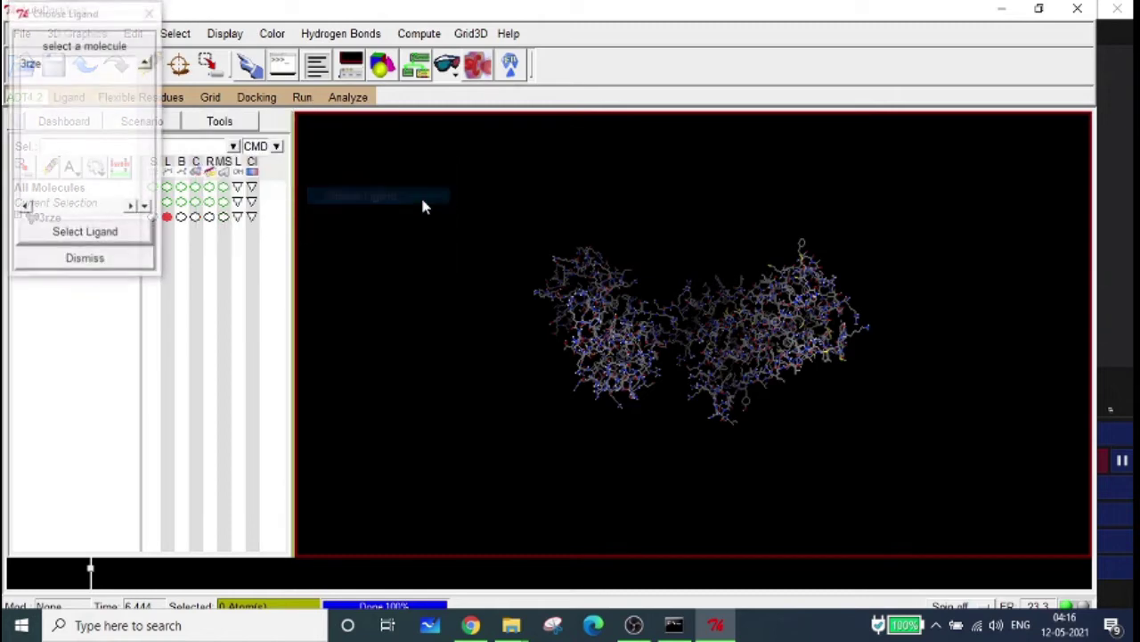
{"action": "left_click", "coordinate": [204, 123]}
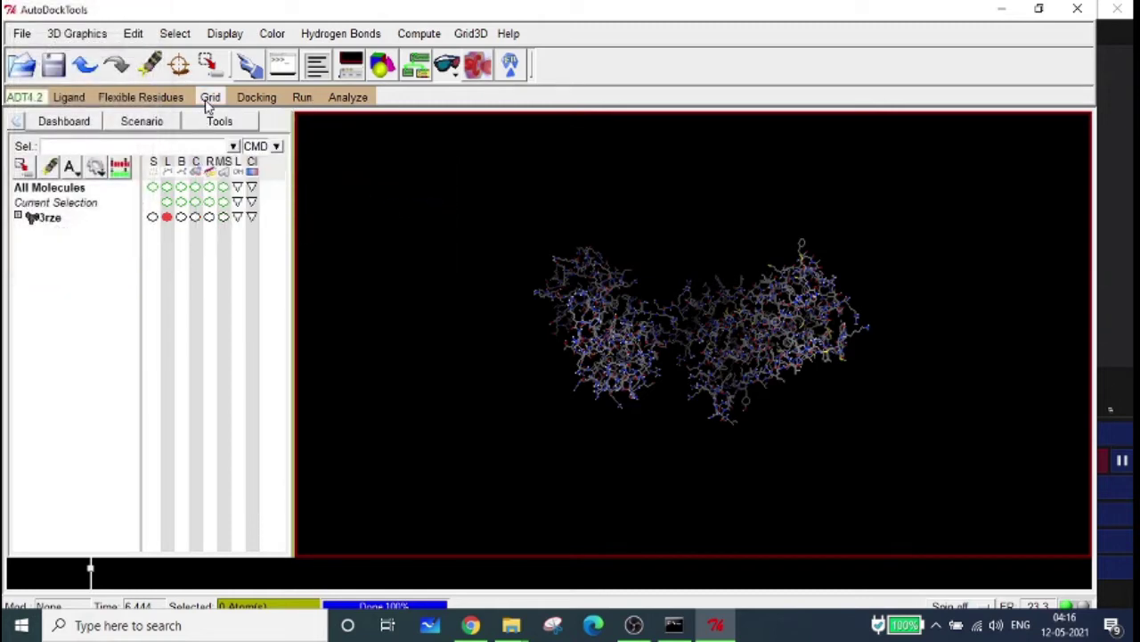
- Open cet2.pdbqt as the input ligand and accept its setup summary
{"action": "left_click", "coordinate": [80, 100]}
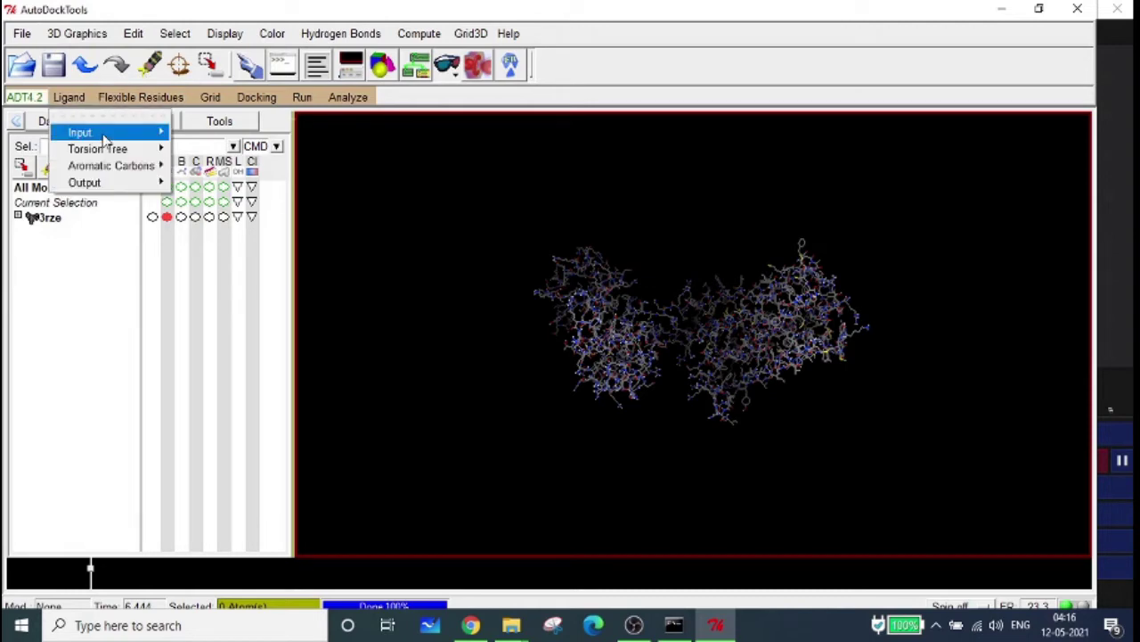
{"action": "mouse_move", "coordinate": [105, 141]}
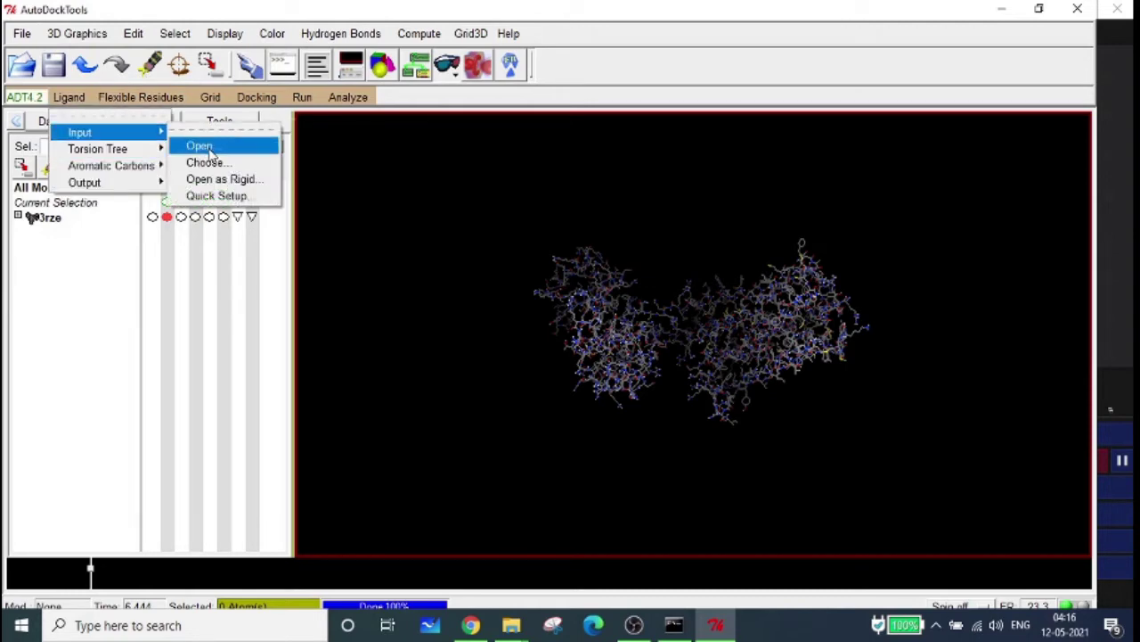
{"action": "left_click", "coordinate": [211, 147]}
{"action": "left_click", "coordinate": [131, 118]}
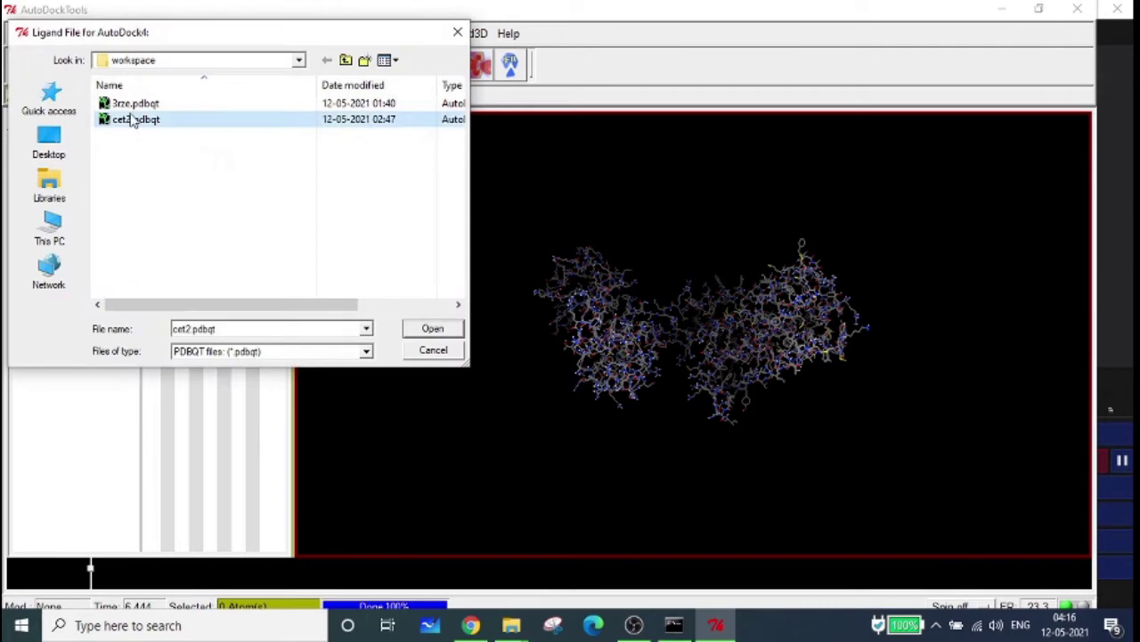
{"action": "left_click", "coordinate": [419, 328]}
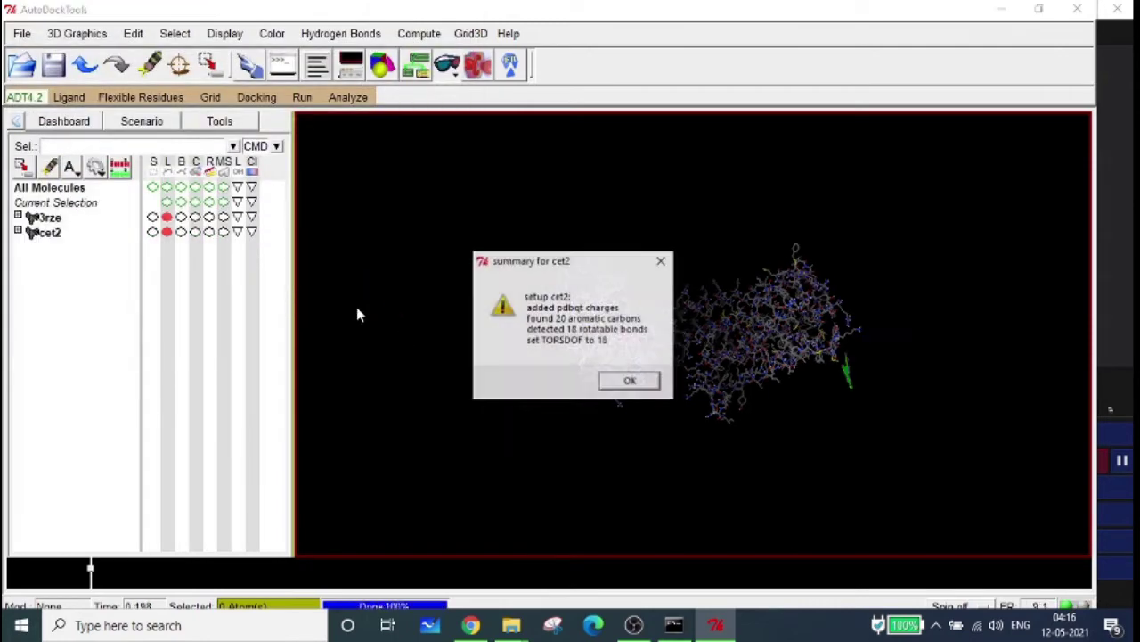
{"action": "left_click", "coordinate": [630, 380]}
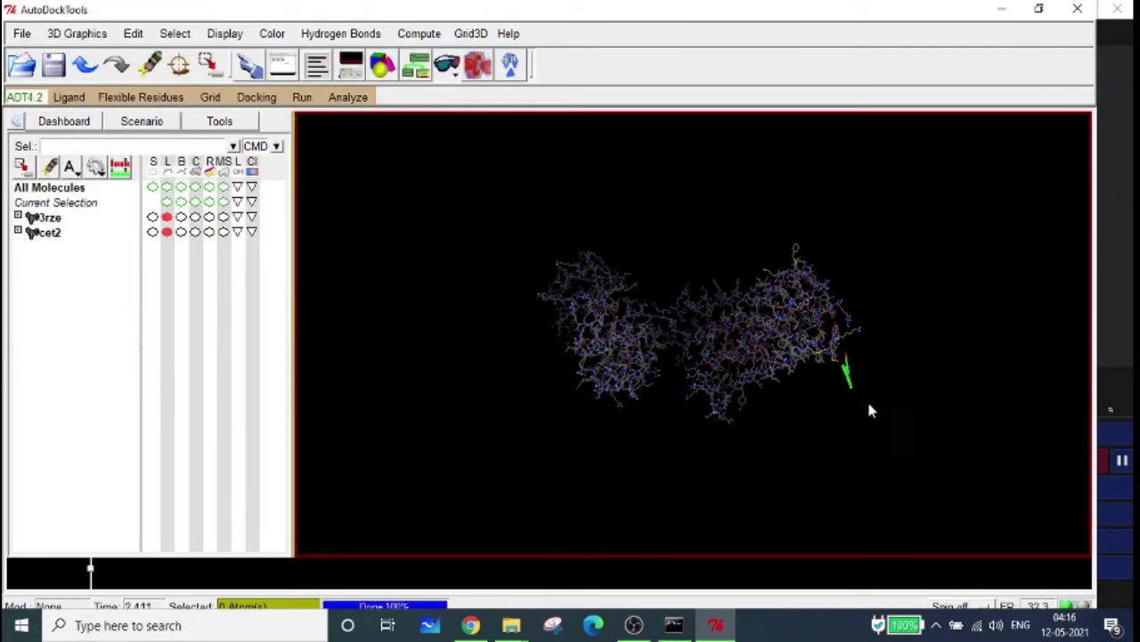
- Examine the 3rze receptor and the position of the cet2 ligand relative to it from several angles
{"action": "left_click_drag", "start_coordinate": [711, 376], "coordinate": [617, 303]}
{"action": "left_click_drag", "start_coordinate": [692, 286], "coordinate": [949, 459]}
{"action": "left_click_drag", "start_coordinate": [715, 300], "coordinate": [706, 390]}
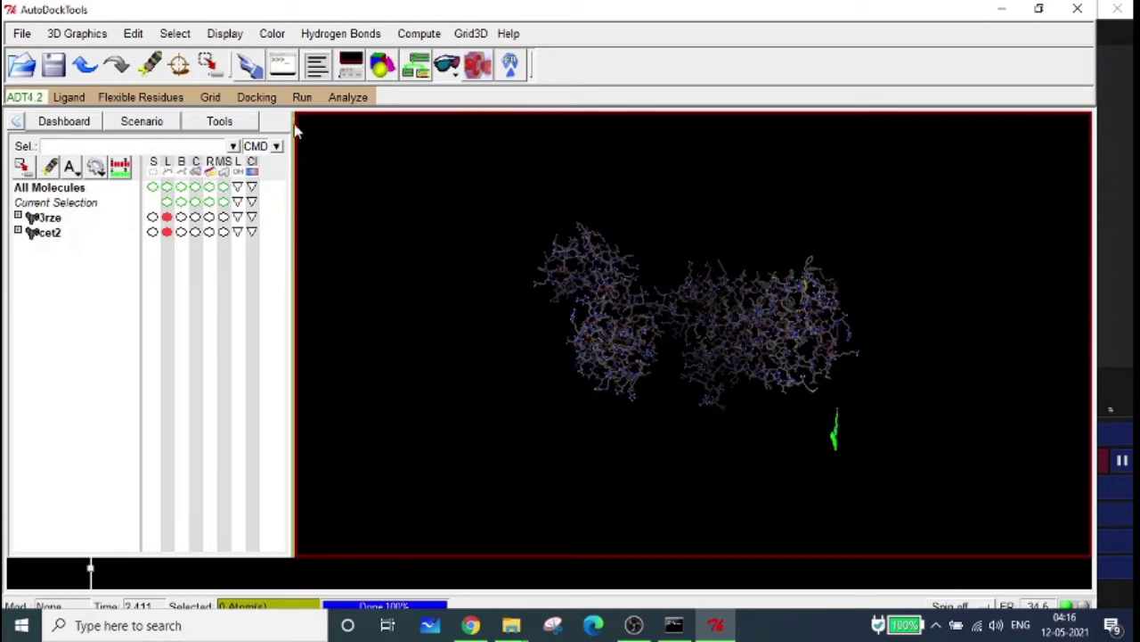
{"action": "scroll", "coordinate": [515, 267], "scroll_direction": "up", "scroll_amount": 3}
{"action": "left_click_drag", "start_coordinate": [615, 315], "coordinate": [689, 313]}
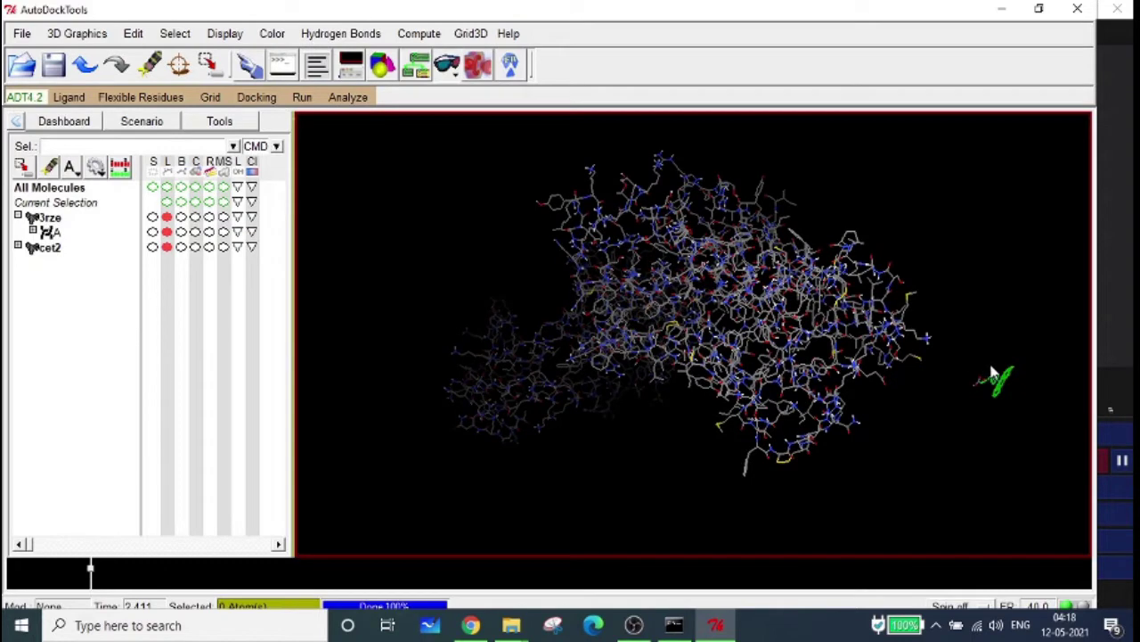
{"action": "left_click_drag", "start_coordinate": [994, 382], "coordinate": [954, 347]}
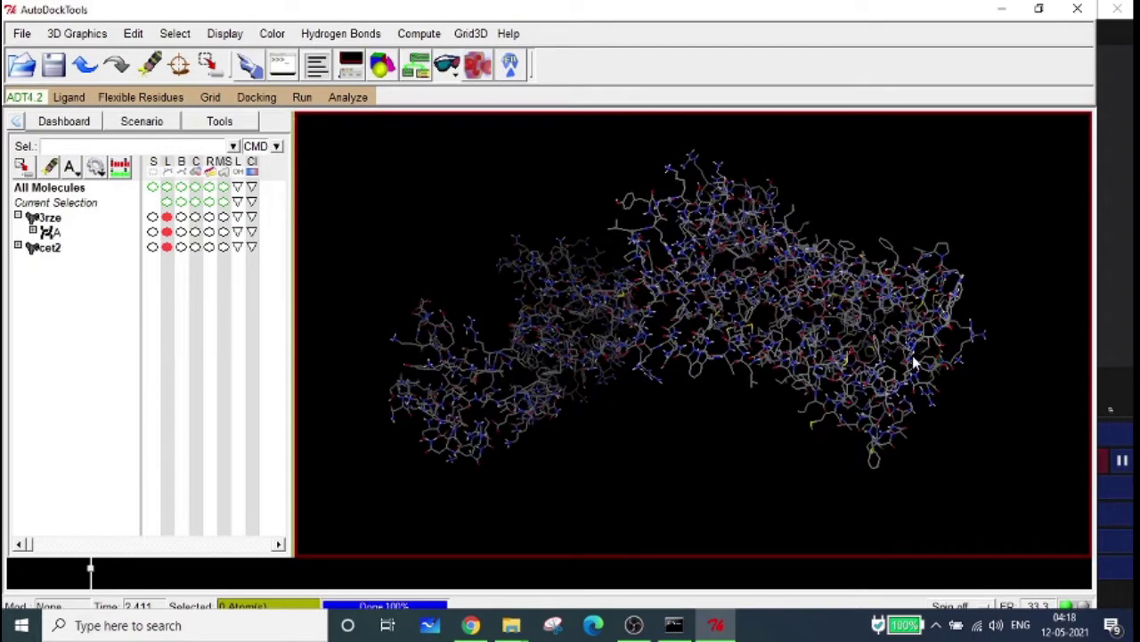
{"action": "left_click_drag", "start_coordinate": [730, 305], "coordinate": [507, 285]}
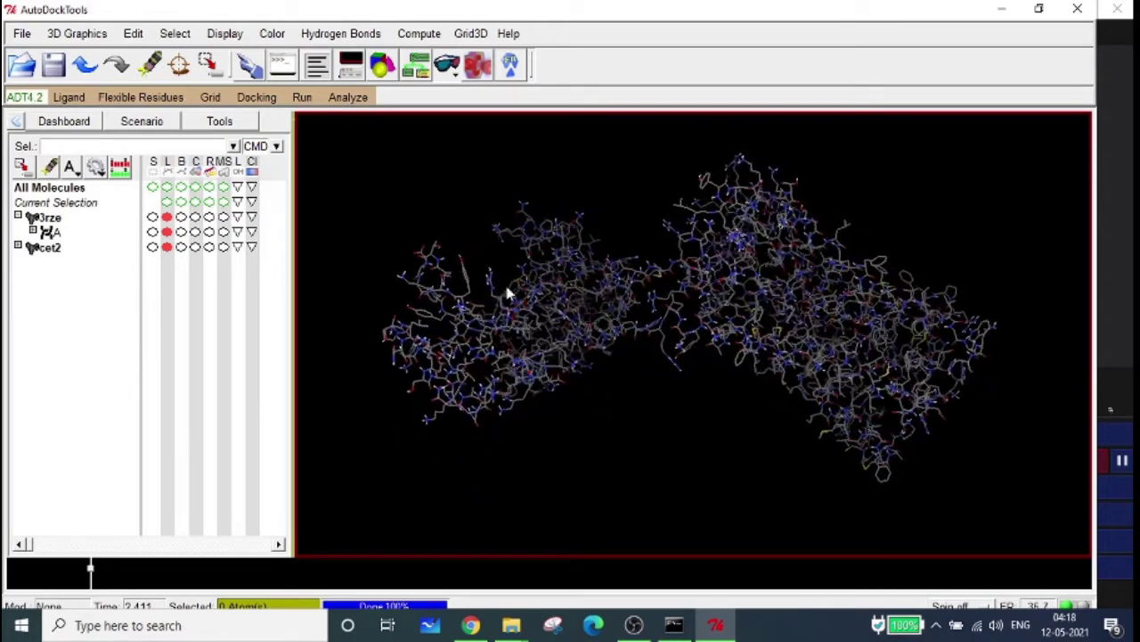
{"action": "left_click_drag", "start_coordinate": [826, 308], "coordinate": [720, 296]}
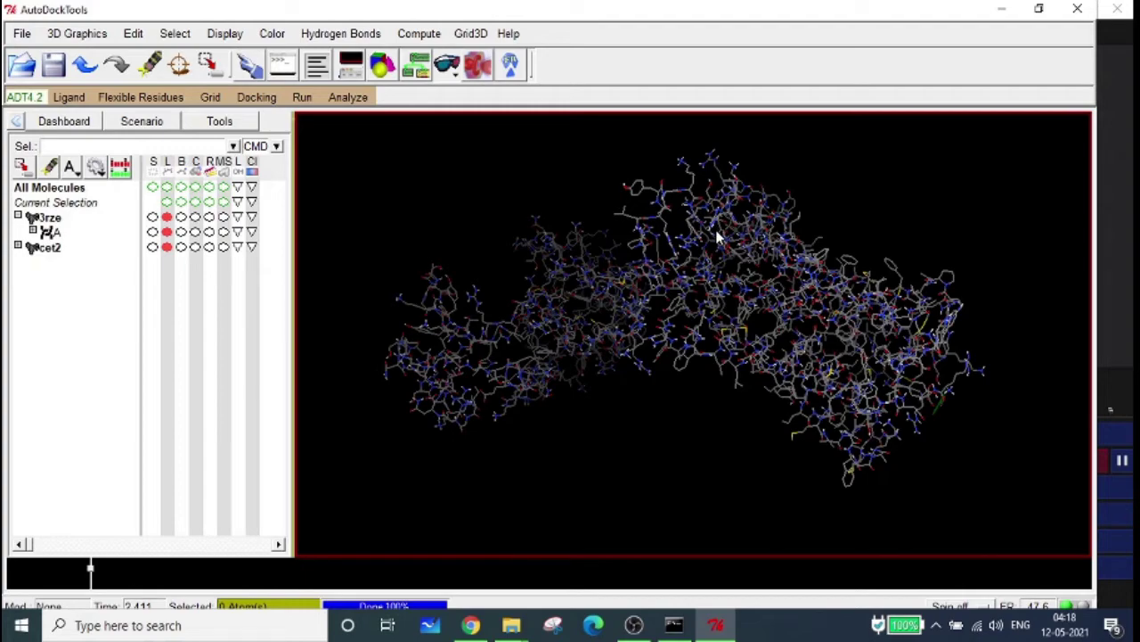
{"action": "left_click_drag", "start_coordinate": [717, 236], "coordinate": [756, 247]}
- Switch to Chrome and review the RCSB PDB structure summary and literature details of entry 3RZE
{"action": "left_click", "coordinate": [471, 625]}
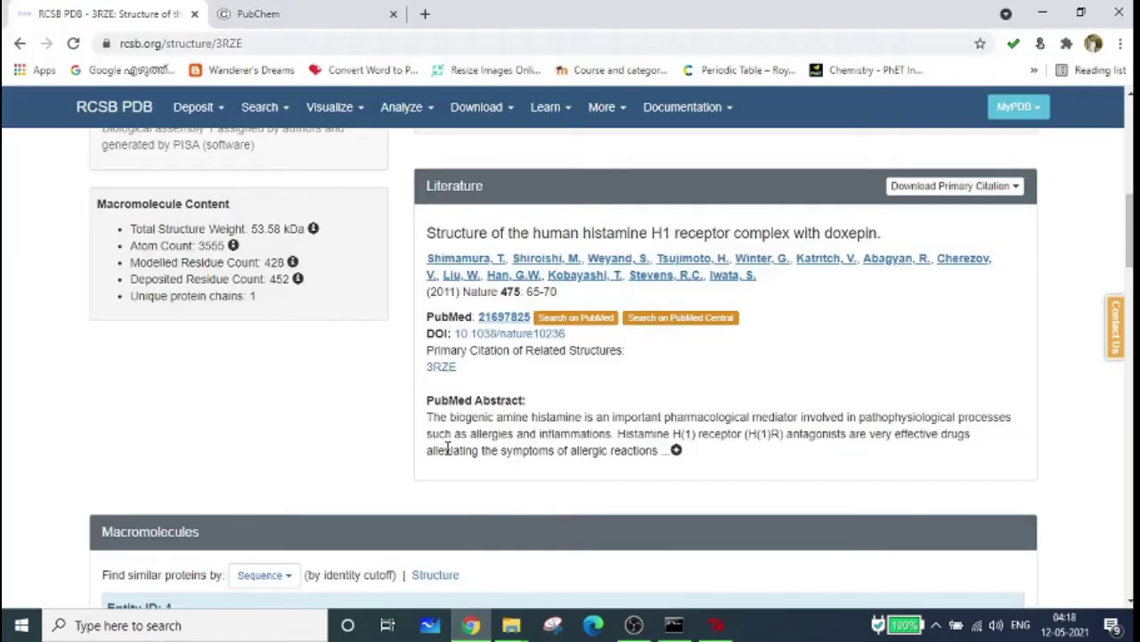
{"action": "scroll", "coordinate": [508, 341], "scroll_direction": "up", "scroll_amount": 4}
{"action": "scroll", "coordinate": [508, 341], "scroll_direction": "up", "scroll_amount": 3}
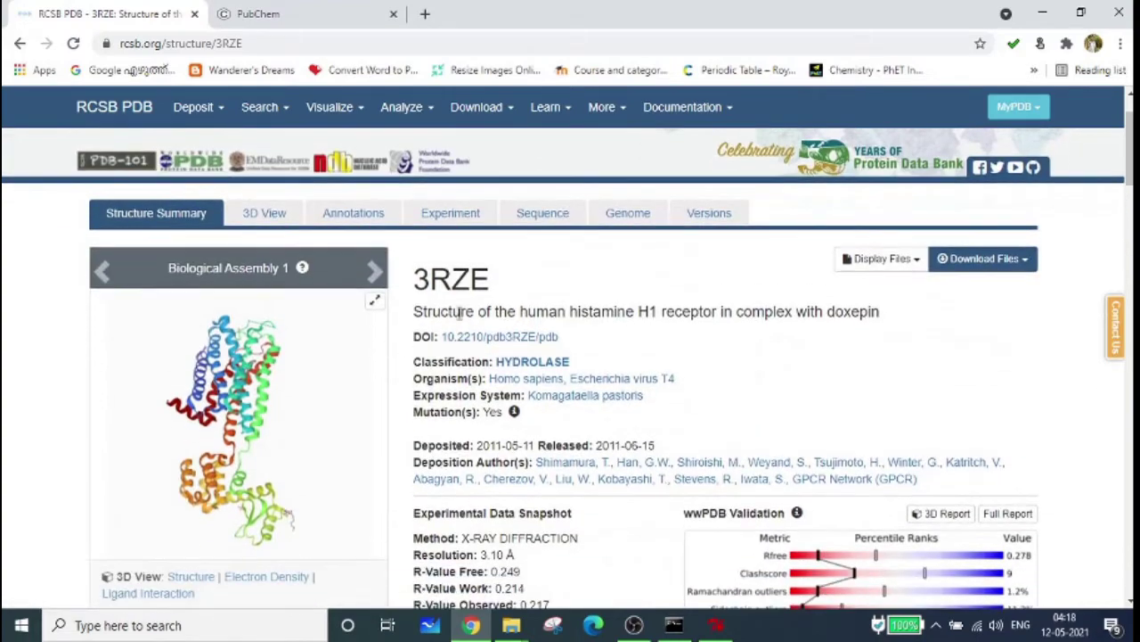
{"action": "scroll", "coordinate": [499, 308], "scroll_direction": "down", "scroll_amount": 3}
{"action": "scroll", "coordinate": [535, 268], "scroll_direction": "up", "scroll_amount": 3}
{"action": "scroll", "coordinate": [581, 248], "scroll_direction": "down", "scroll_amount": 4}
{"action": "scroll", "coordinate": [552, 267], "scroll_direction": "up", "scroll_amount": 2}
{"action": "scroll", "coordinate": [481, 303], "scroll_direction": "down", "scroll_amount": 3}
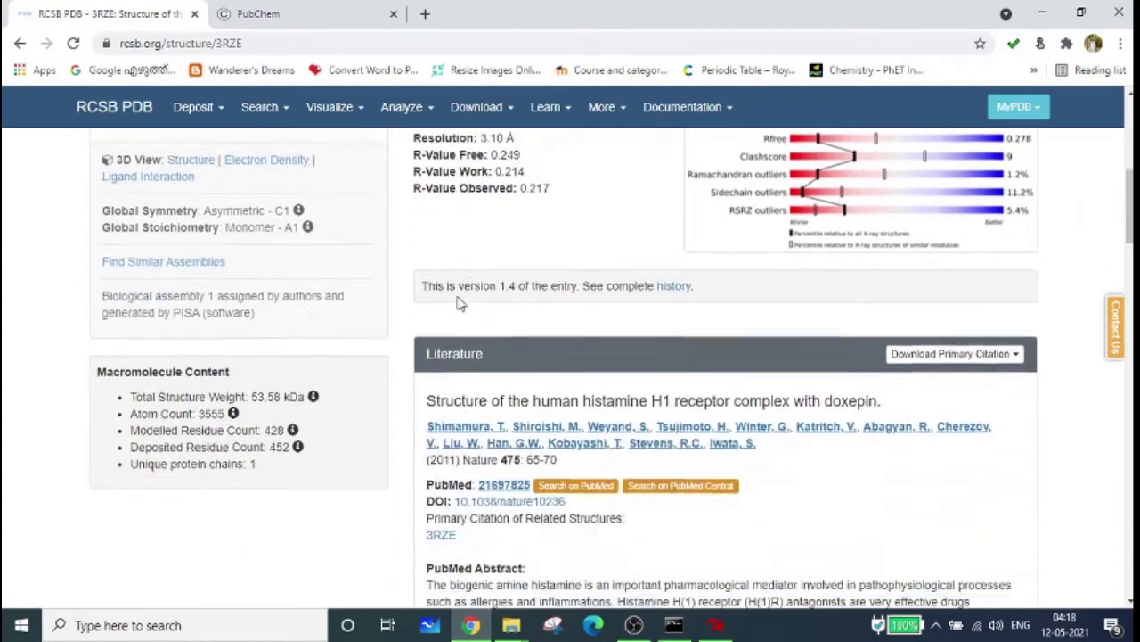
{"action": "scroll", "coordinate": [499, 339], "scroll_direction": "down", "scroll_amount": 2}
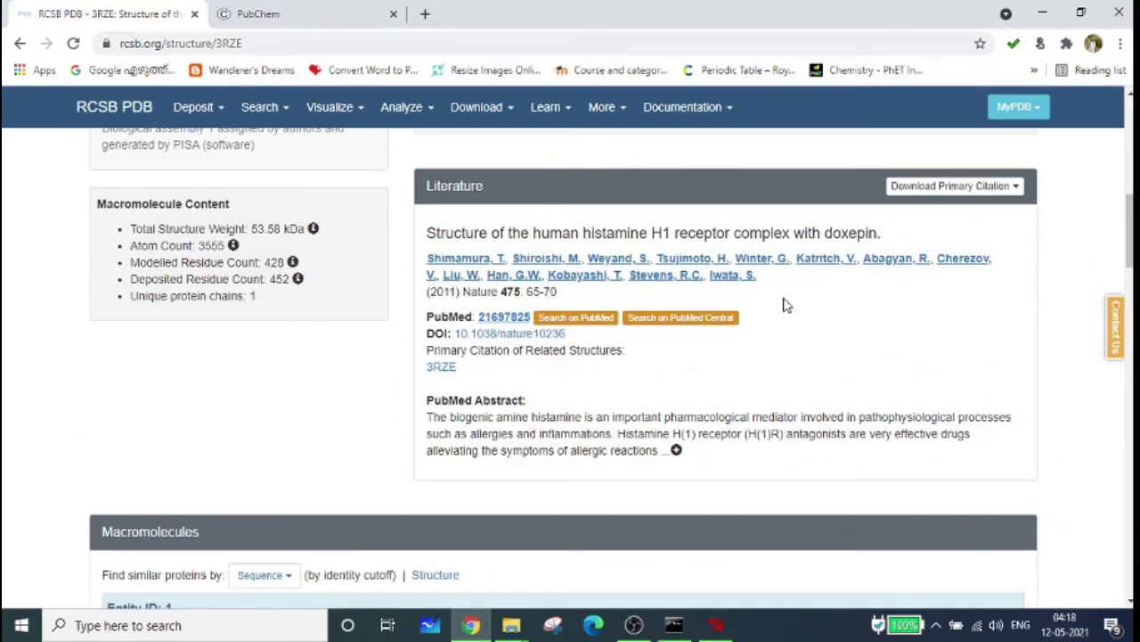
{"action": "scroll", "coordinate": [787, 305], "scroll_direction": "up", "scroll_amount": 2}
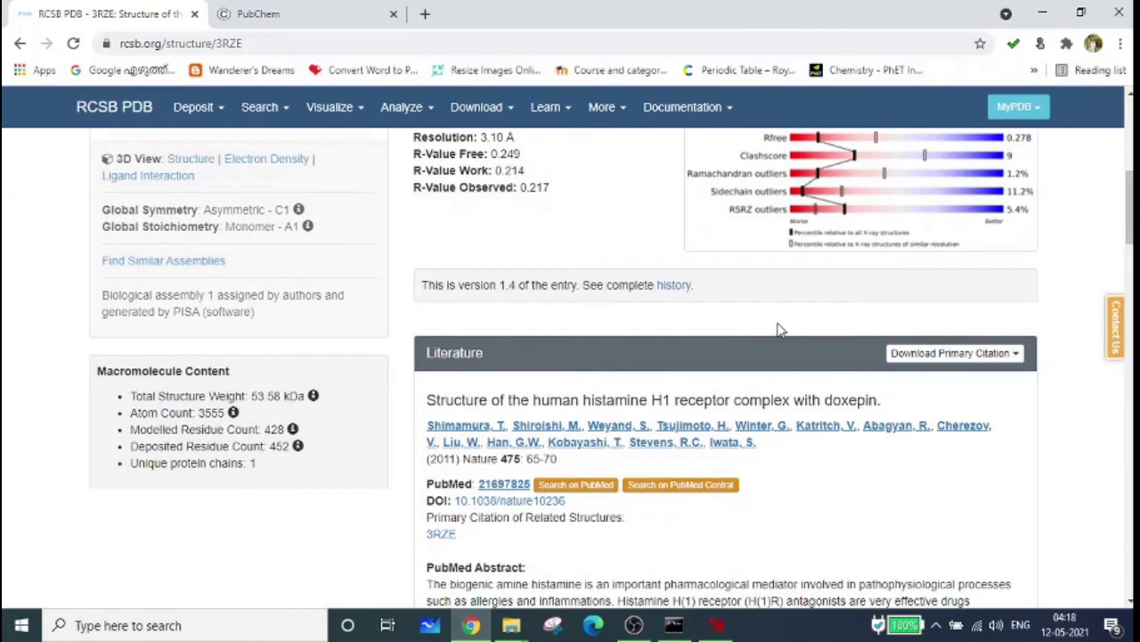
{"action": "scroll", "coordinate": [767, 321], "scroll_direction": "up", "scroll_amount": 3}
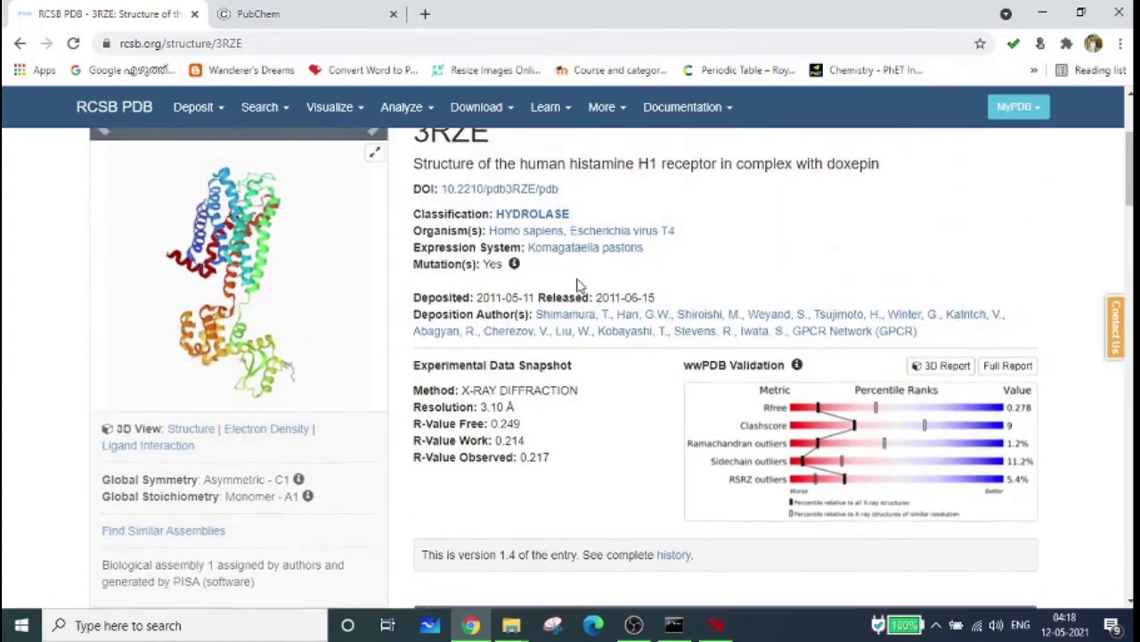
{"action": "scroll", "coordinate": [624, 552], "scroll_direction": "down", "scroll_amount": 2}
- Return to AutoDockTools and inspect the two lobes of the 3rze receptor from different angles
{"action": "left_click", "coordinate": [716, 624]}
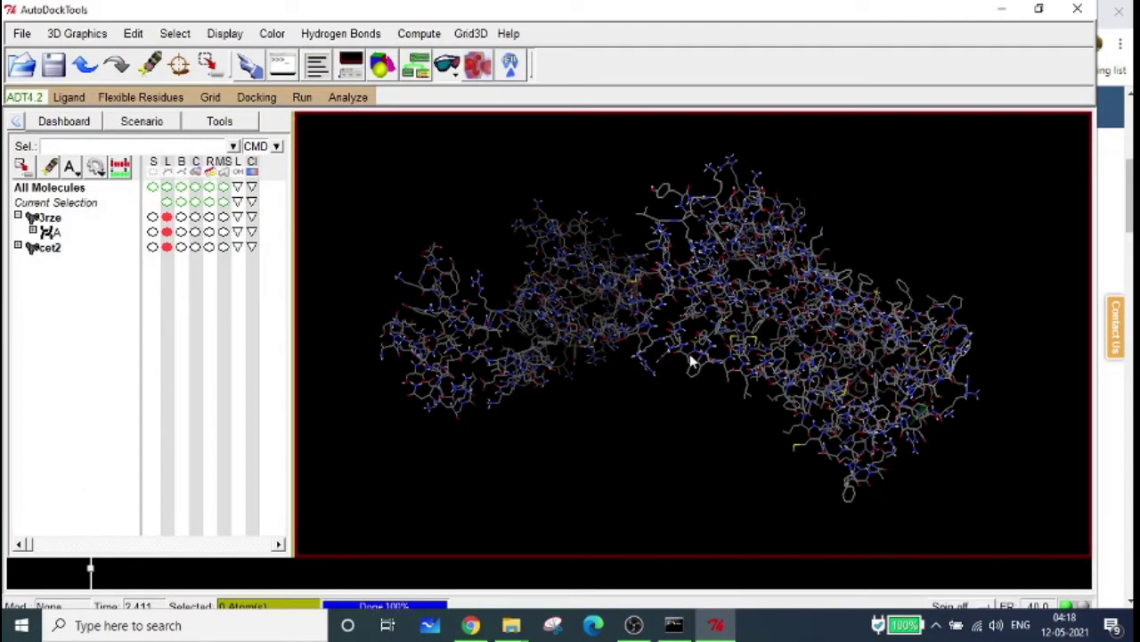
{"action": "left_click_drag", "start_coordinate": [684, 351], "coordinate": [835, 376]}
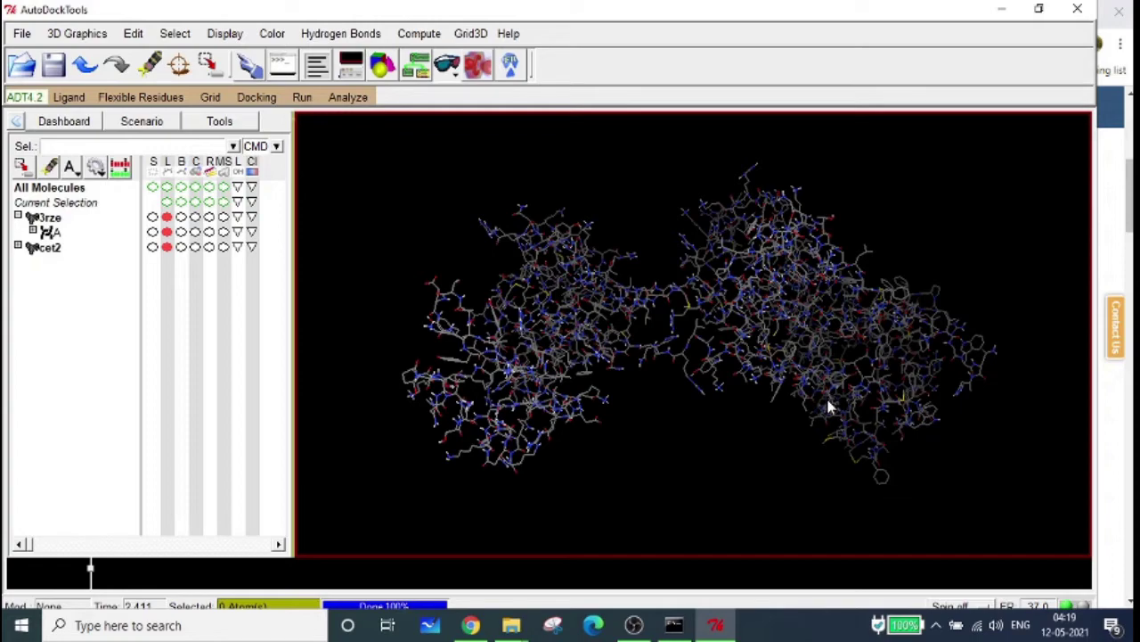
{"action": "middle_click_drag", "start_coordinate": [862, 385], "coordinate": [773, 379]}
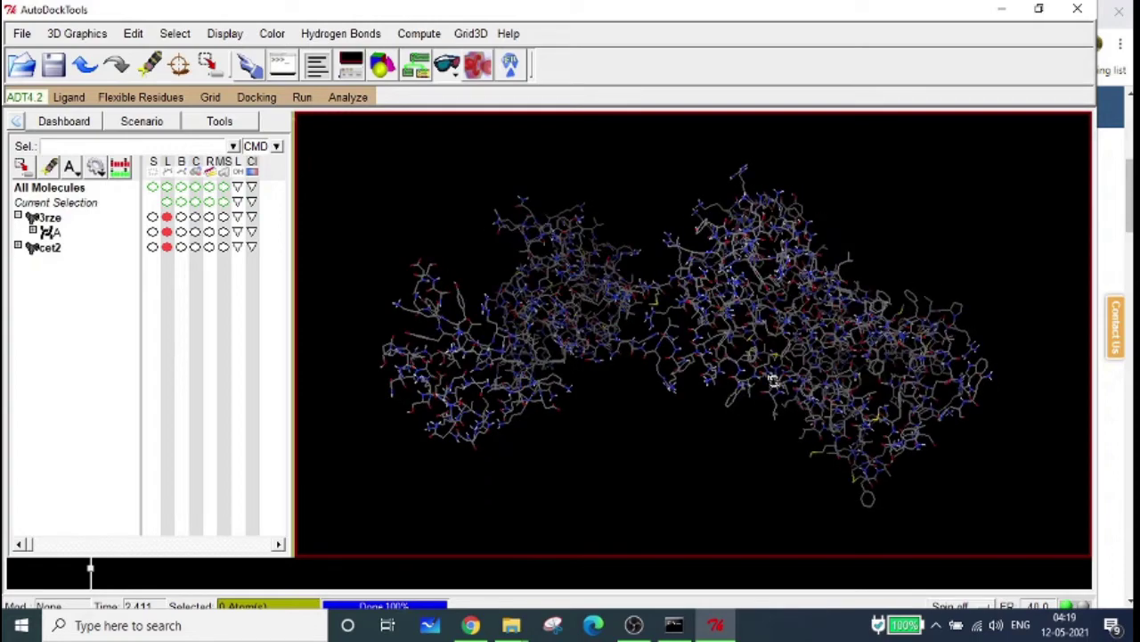
{"action": "middle_click_drag", "start_coordinate": [776, 366], "coordinate": [746, 313]}
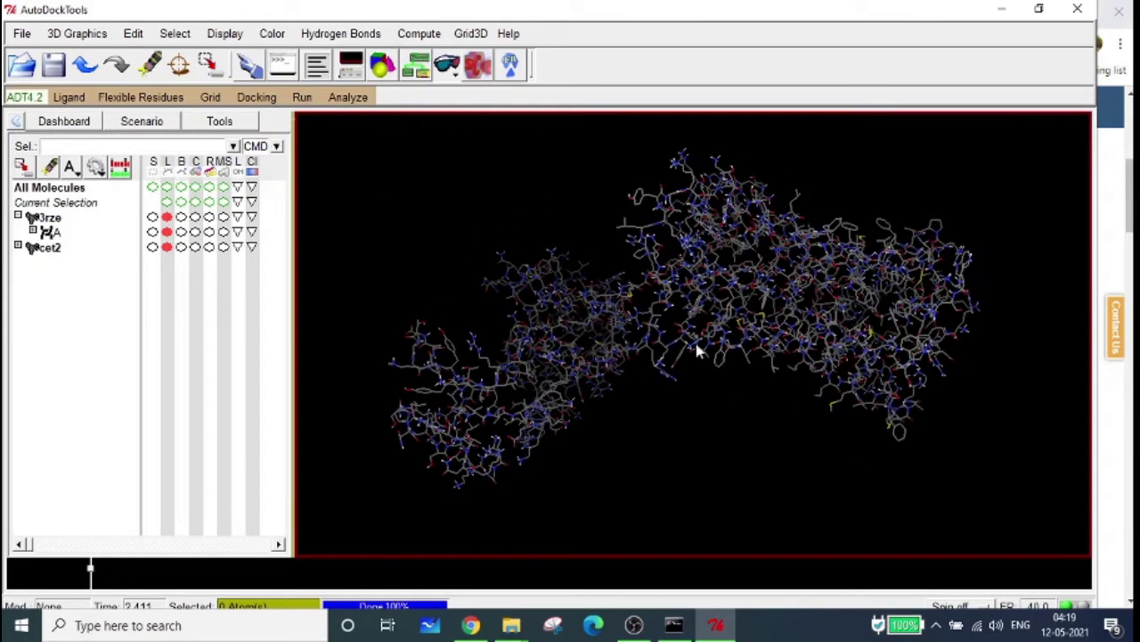
- Display the grid box on the receptor and set its spacing to 1.000 angstrom
{"action": "left_click", "coordinate": [208, 98]}
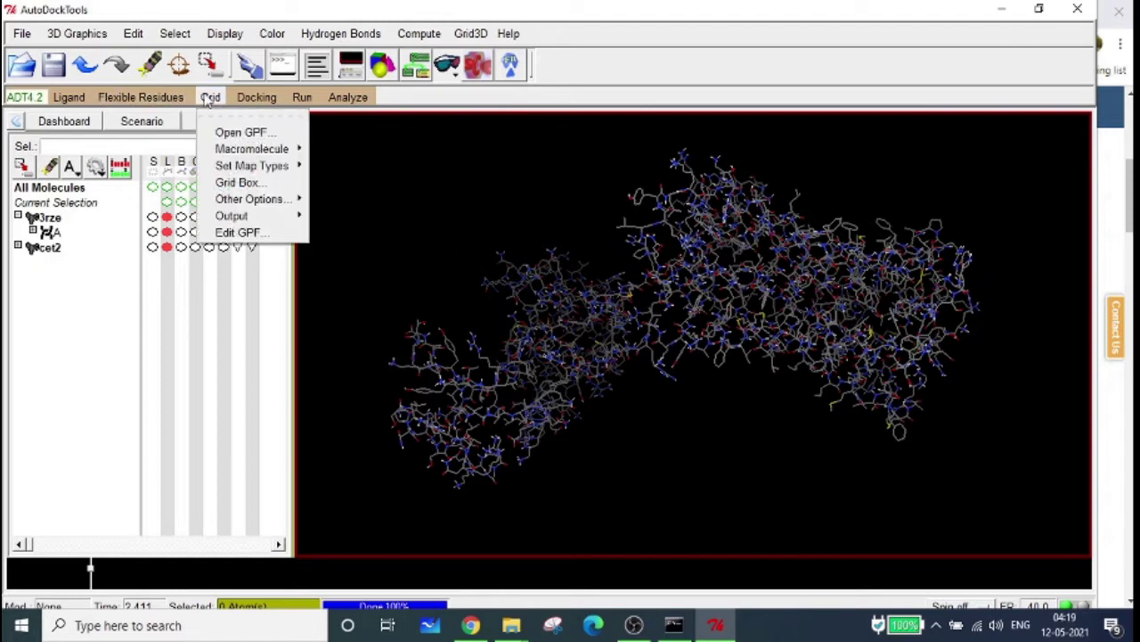
{"action": "left_click", "coordinate": [239, 183]}
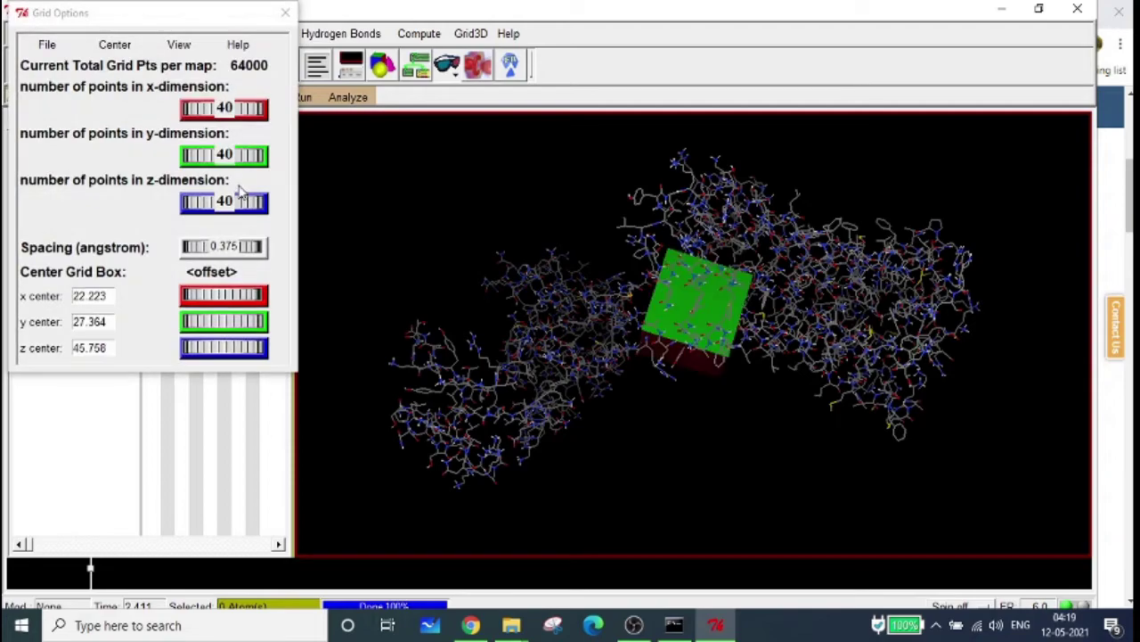
{"action": "left_click_drag", "start_coordinate": [618, 302], "coordinate": [720, 342]}
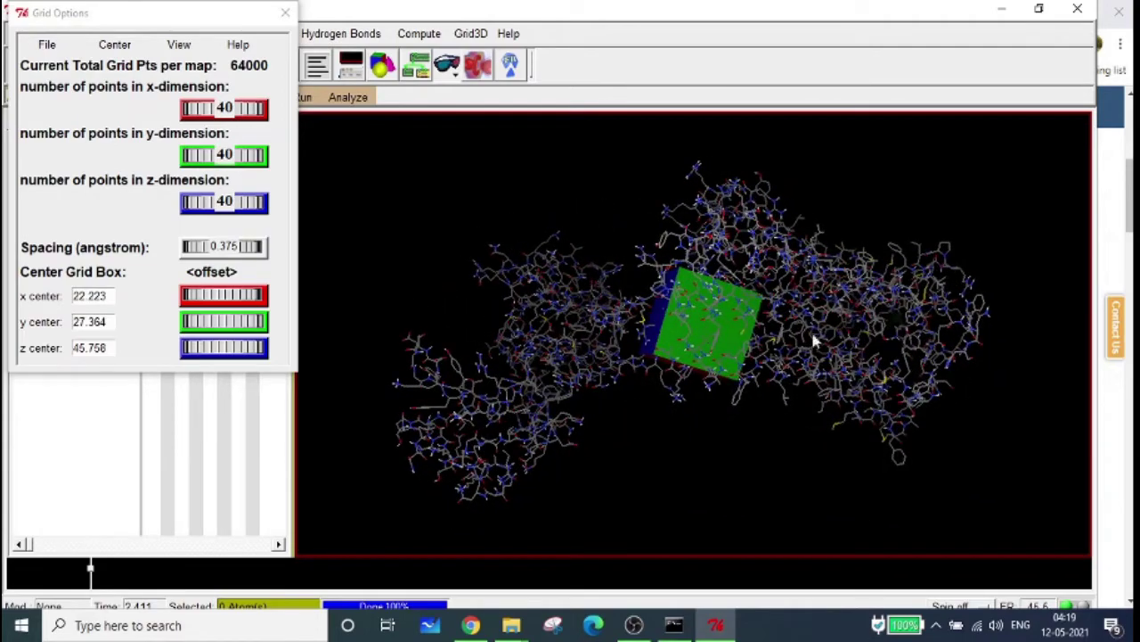
{"action": "left_click_drag", "start_coordinate": [726, 285], "coordinate": [681, 338]}
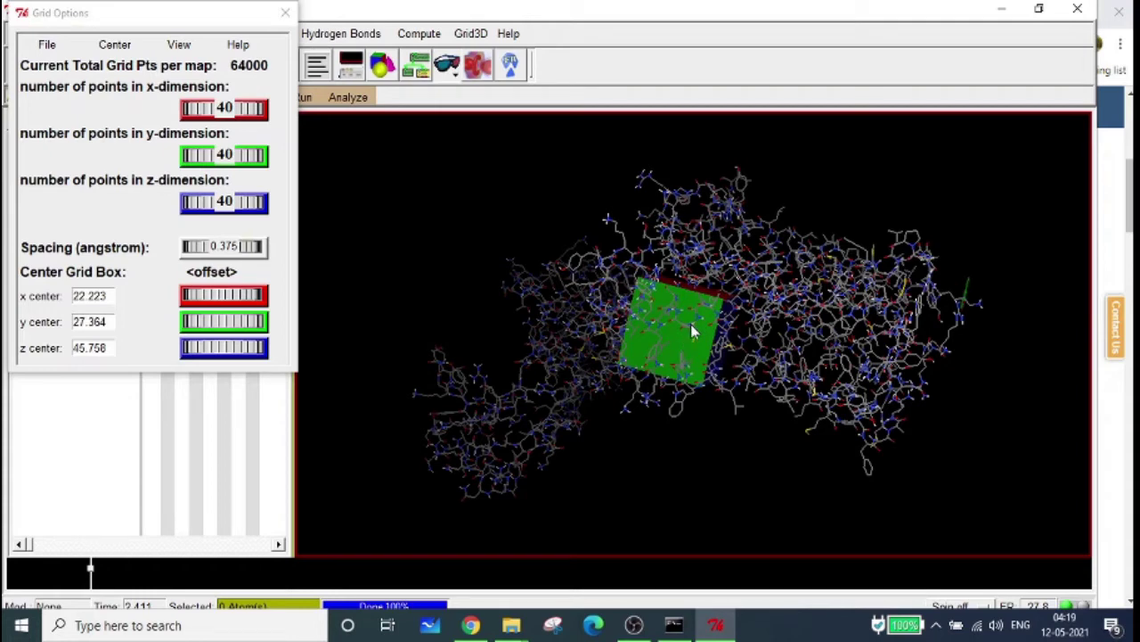
{"action": "left_click_drag", "start_coordinate": [727, 340], "coordinate": [664, 338]}
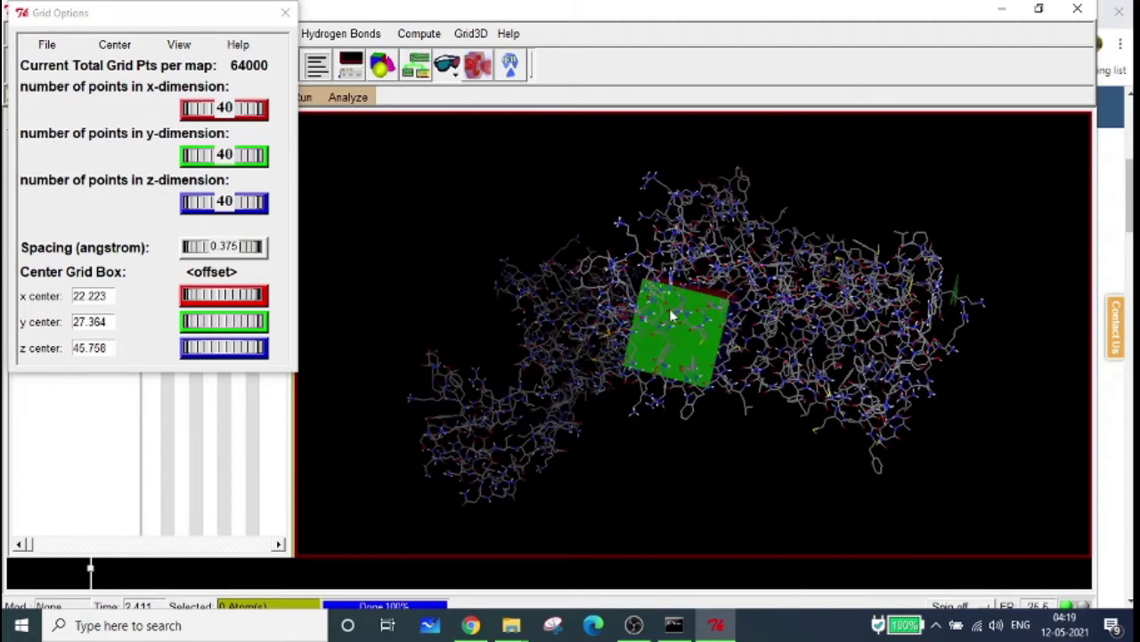
{"action": "left_click", "coordinate": [245, 254]}
{"action": "mouse_move", "coordinate": [247, 253]}
{"action": "left_mouse_down"}
{"action": "mouse_move", "coordinate": [293, 250]}
{"action": "mouse_move", "coordinate": [255, 244]}
{"action": "left_mouse_up"}
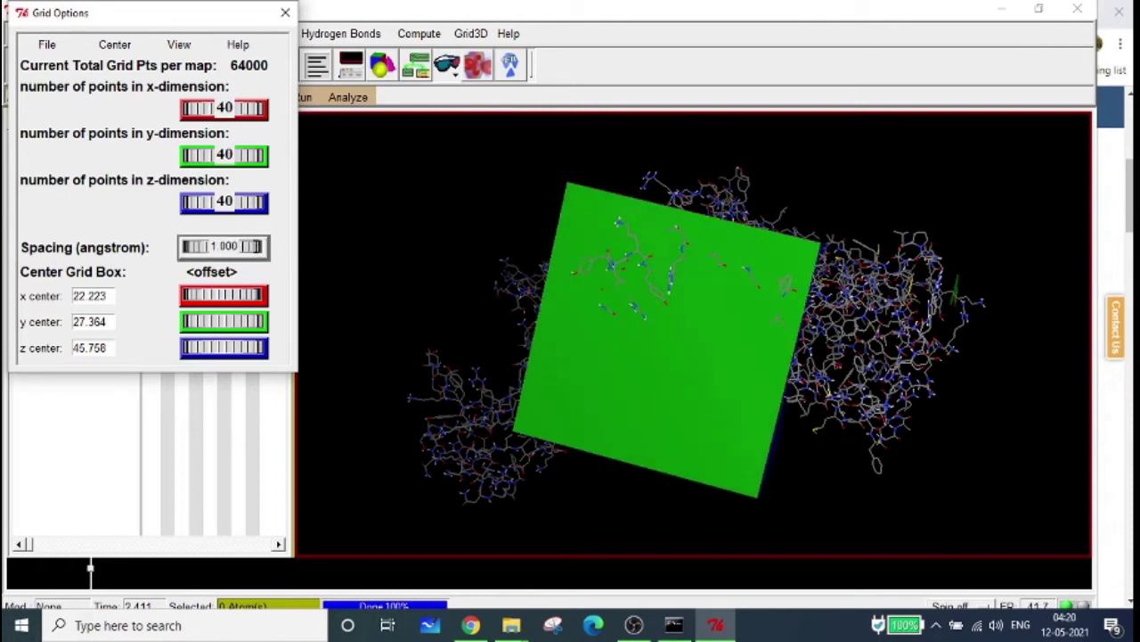
- Try a grid spacing of 0.5 angstrom and check the box size against the receptor
{"action": "right_click", "coordinate": [222, 246]}
{"action": "left_click", "coordinate": [141, 10]}
{"action": "right_click", "coordinate": [246, 247]}
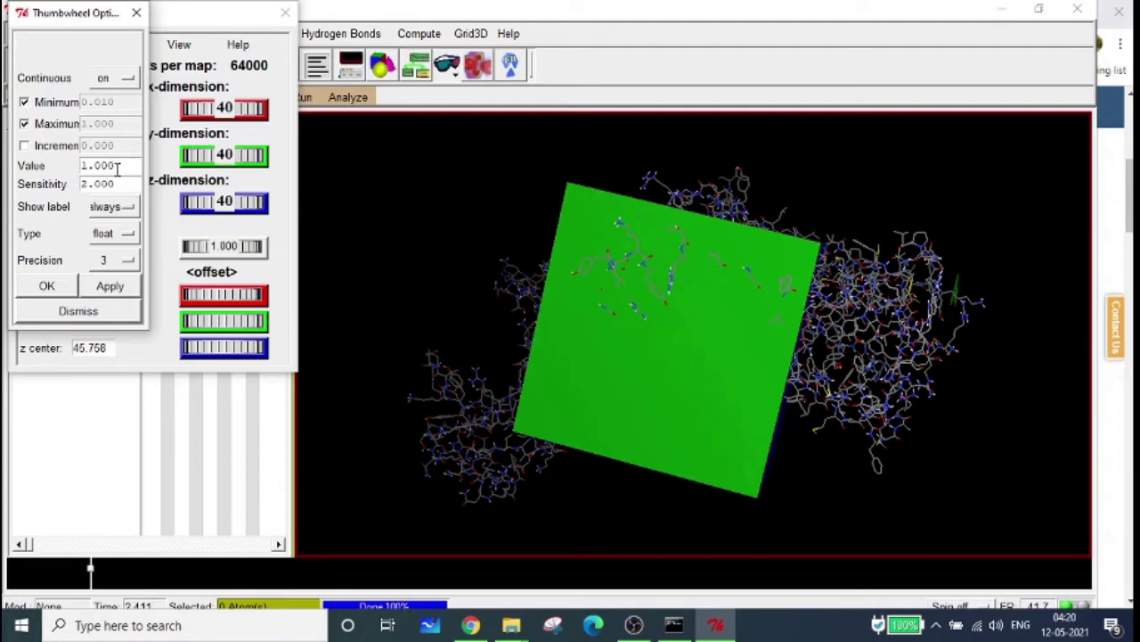
{"action": "left_click_drag", "start_coordinate": [117, 164], "coordinate": [35, 165]}
{"action": "type", "text": ".5"}
{"action": "left_click", "coordinate": [62, 291]}
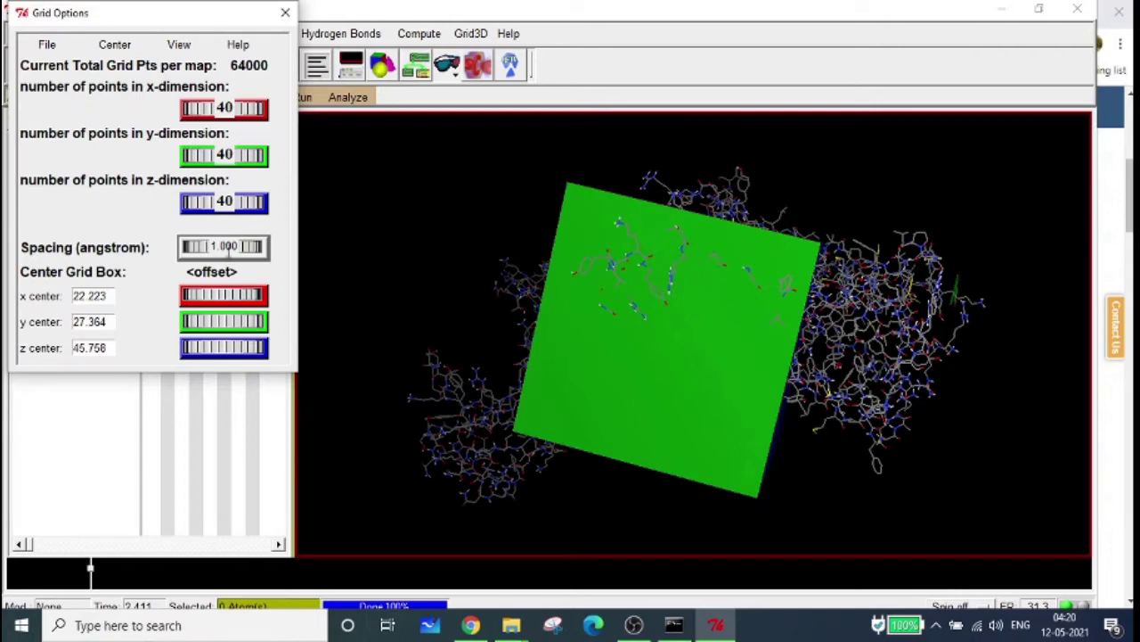
{"action": "right_click", "coordinate": [236, 247]}
{"action": "left_click_drag", "start_coordinate": [119, 168], "coordinate": [26, 171]}
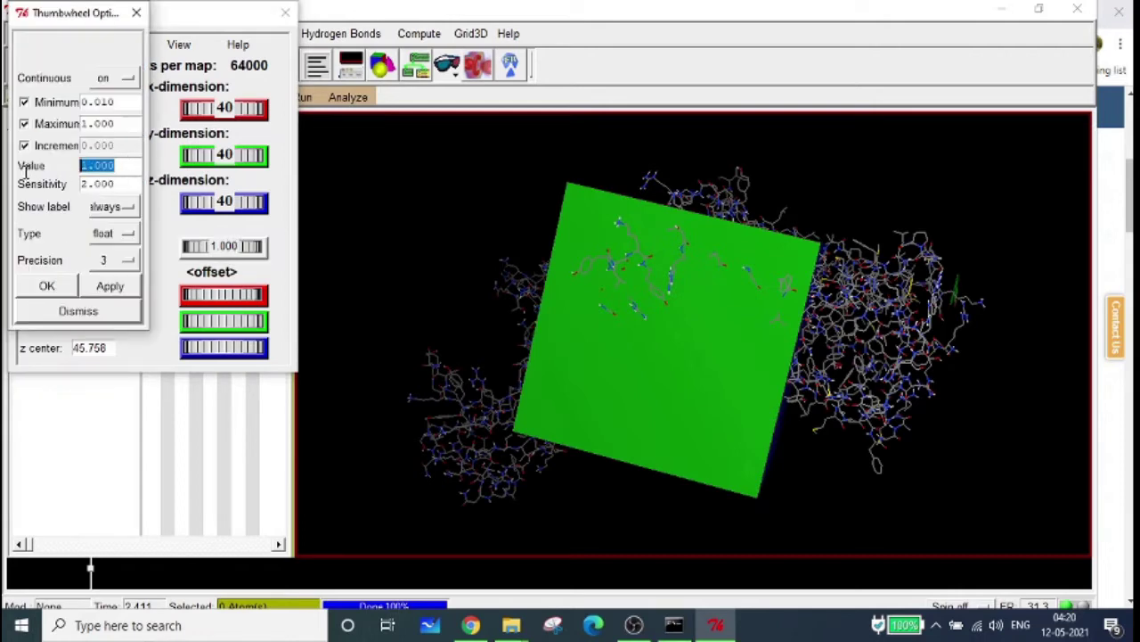
{"action": "type", "text": ".5"}
{"action": "key", "text": "Return"}
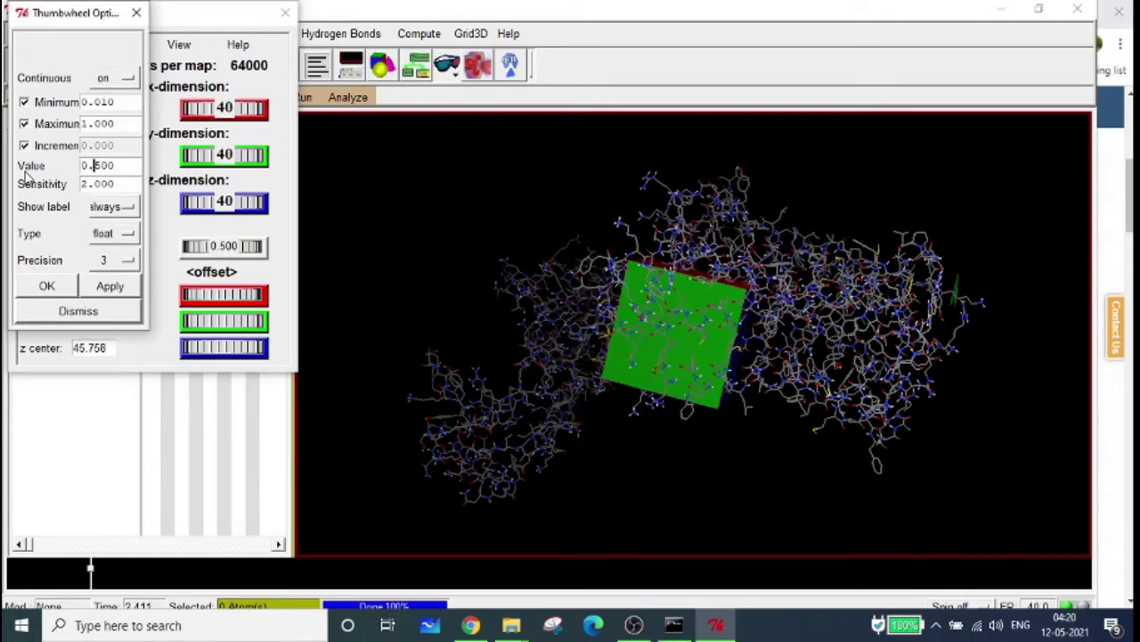
{"action": "left_click_drag", "start_coordinate": [728, 346], "coordinate": [611, 330]}
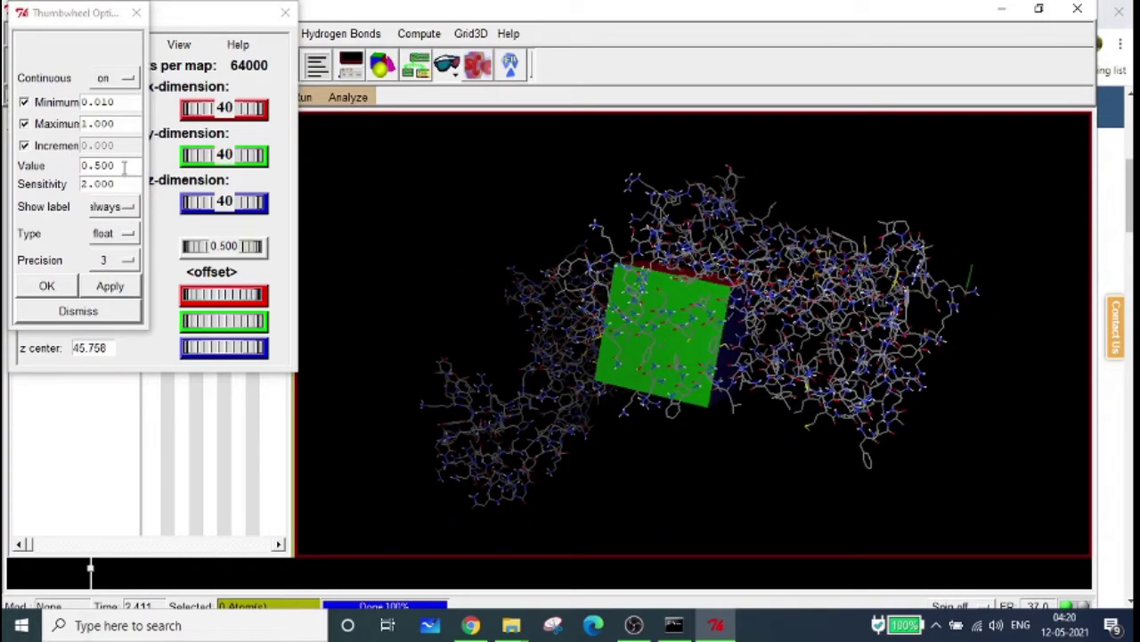
- Set the grid spacing to 1 angstrom and accept the value
{"action": "left_click_drag", "start_coordinate": [125, 167], "coordinate": [46, 173]}
{"action": "type", "text": "1"}
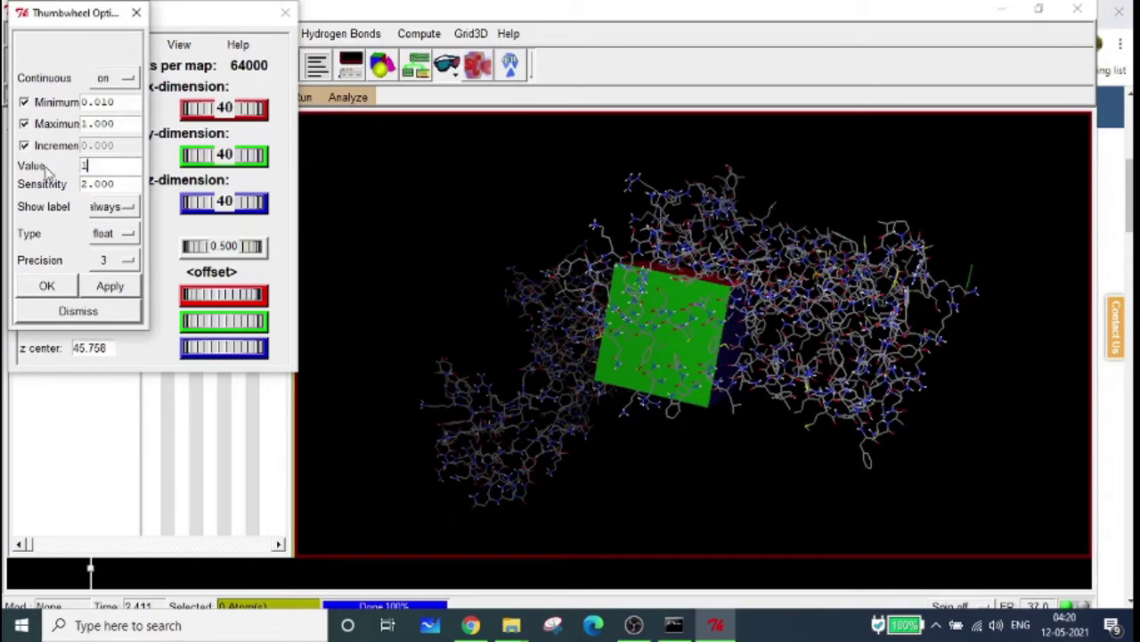
{"action": "left_click", "coordinate": [46, 286]}
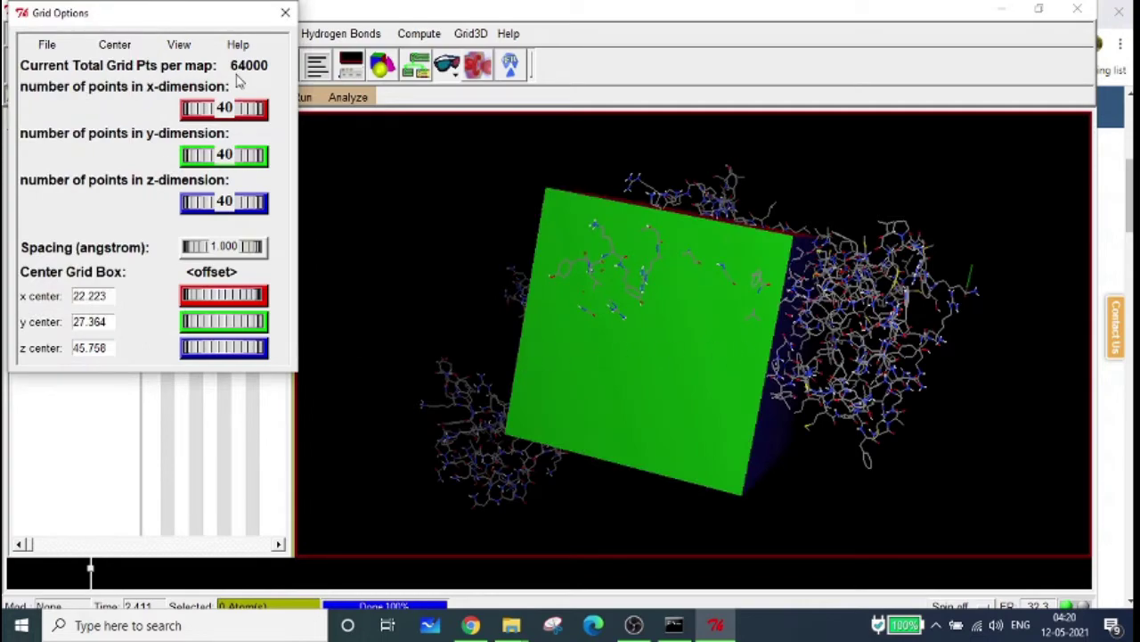
- Shift the grid box centre by offsets of -1.278 in x, -0.889 in y and -0.389 in z
{"action": "left_click_drag", "start_coordinate": [669, 331], "coordinate": [670, 400]}
{"action": "left_click_drag", "start_coordinate": [909, 419], "coordinate": [692, 305]}
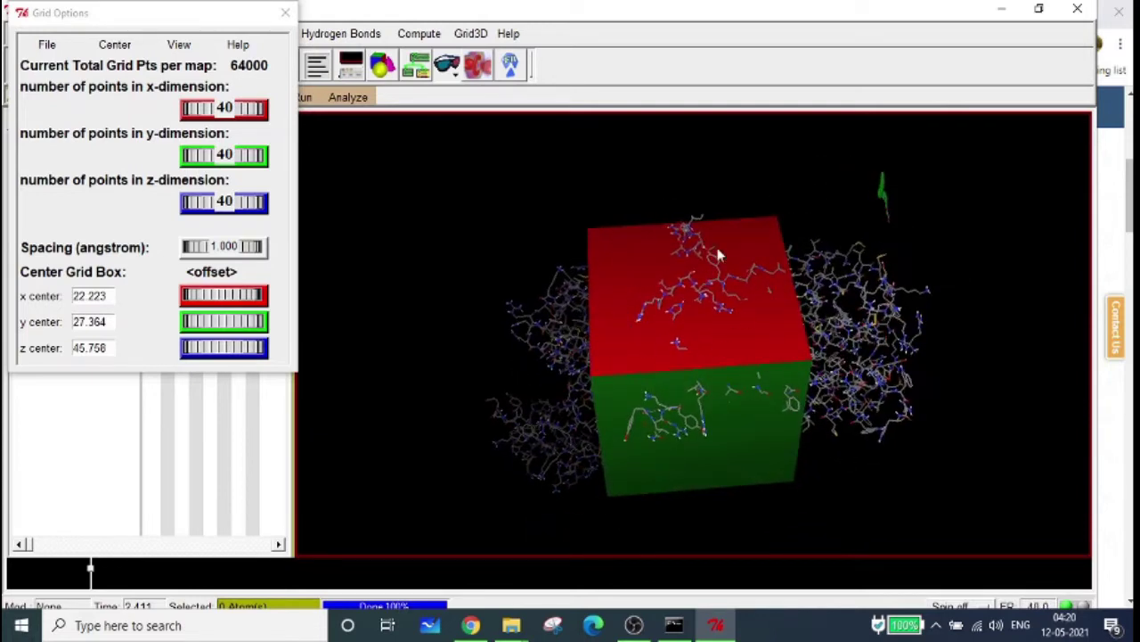
{"action": "left_click_drag", "start_coordinate": [715, 311], "coordinate": [686, 407]}
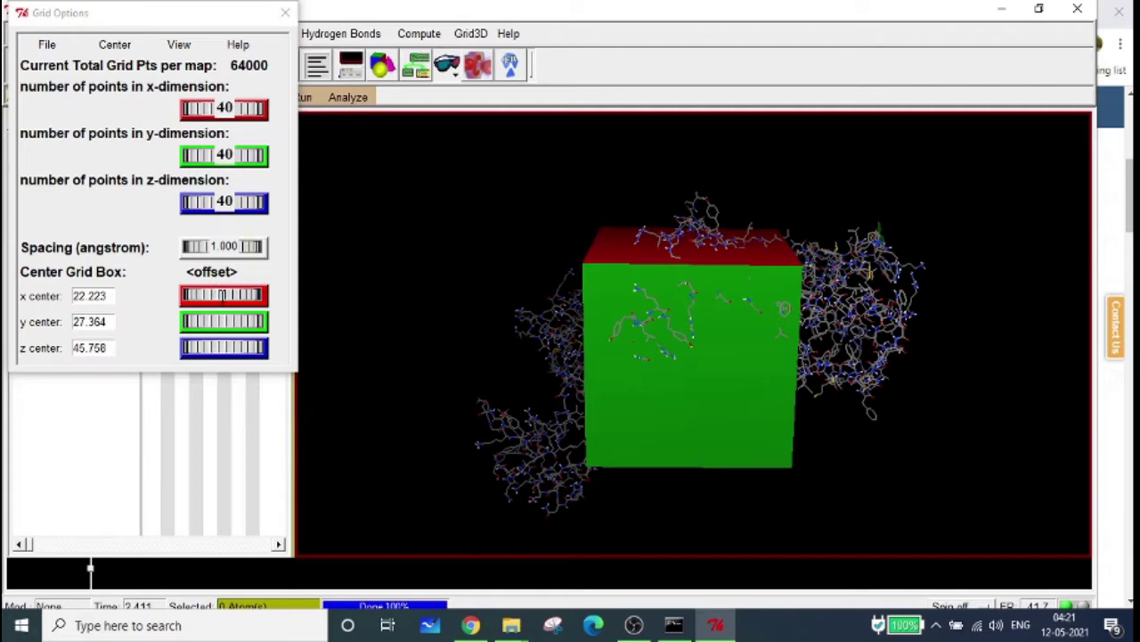
{"action": "left_click", "coordinate": [236, 297]}
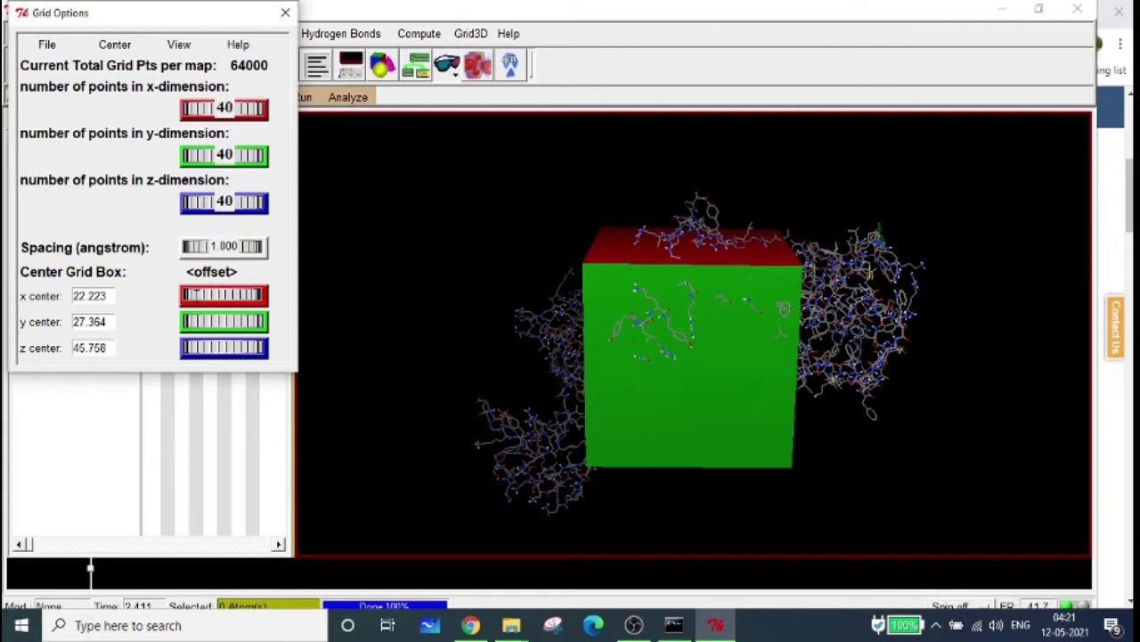
{"action": "left_click_drag", "start_coordinate": [653, 352], "coordinate": [657, 285]}
{"action": "left_click_drag", "start_coordinate": [223, 294], "coordinate": [216, 349]}
{"action": "left_click", "coordinate": [812, 313]}
{"action": "left_click_drag", "start_coordinate": [813, 313], "coordinate": [865, 321]}
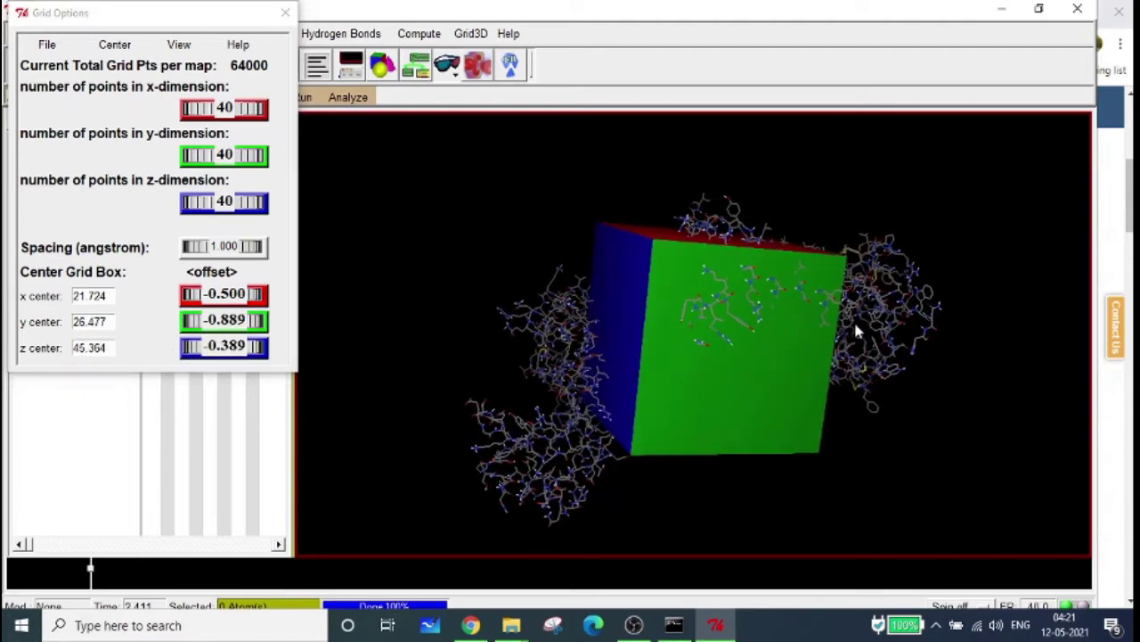
{"action": "left_click_drag", "start_coordinate": [746, 342], "coordinate": [350, 349]}
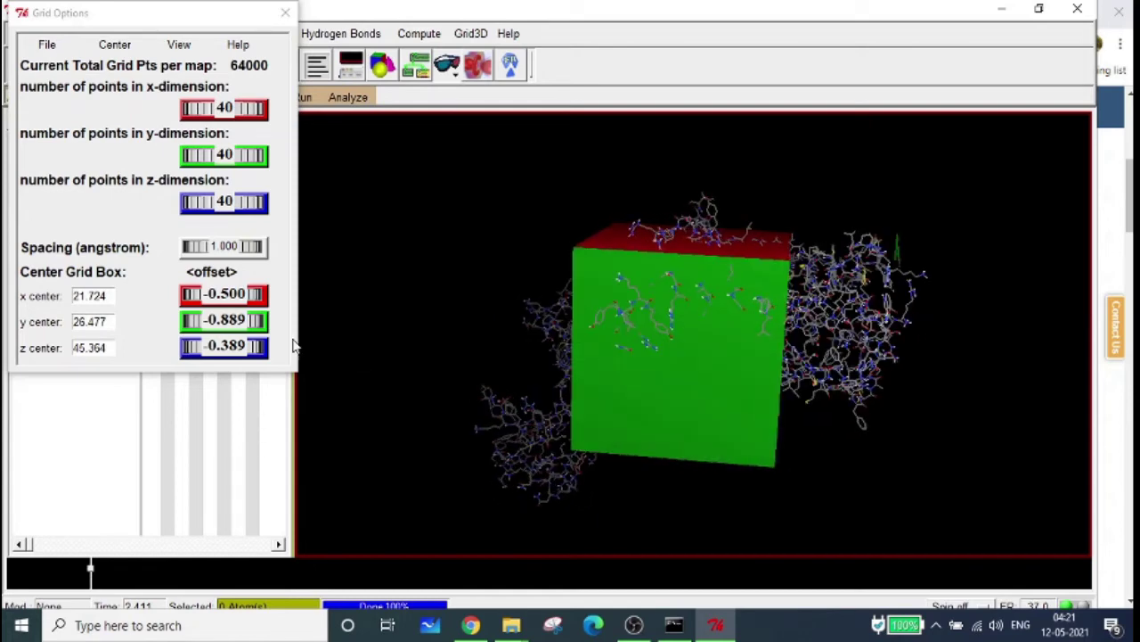
{"action": "left_click_drag", "start_coordinate": [224, 301], "coordinate": [195, 300]}
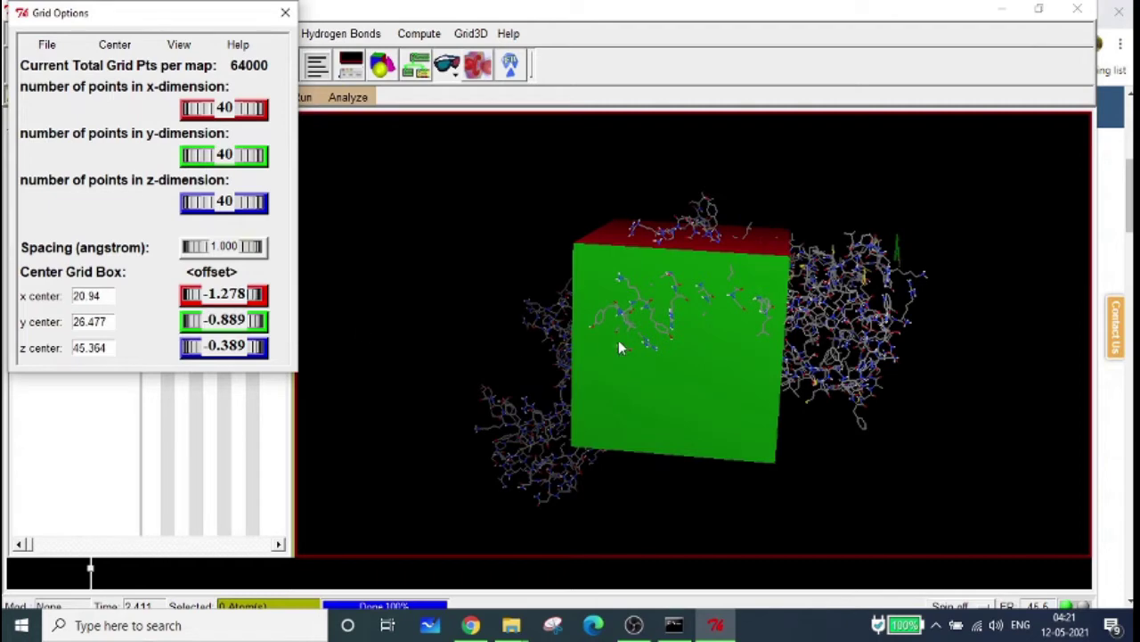
- Enlarge the grid box to 58 points in the x-dimension and 90 points in the z-dimension
{"action": "left_click_drag", "start_coordinate": [746, 379], "coordinate": [728, 279]}
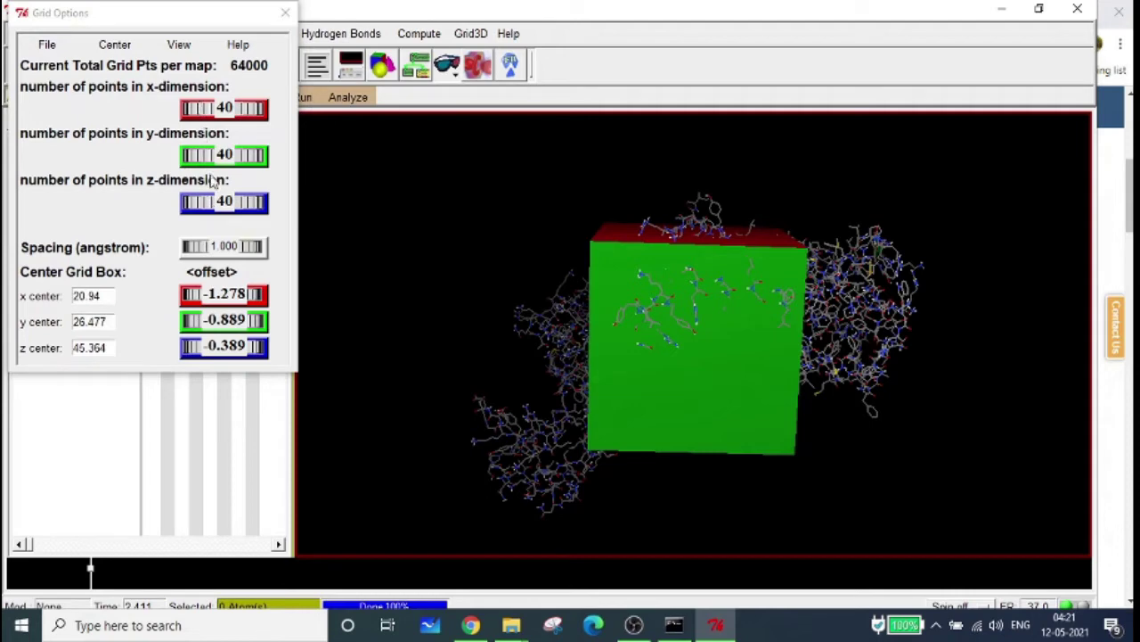
{"action": "left_click", "coordinate": [205, 106]}
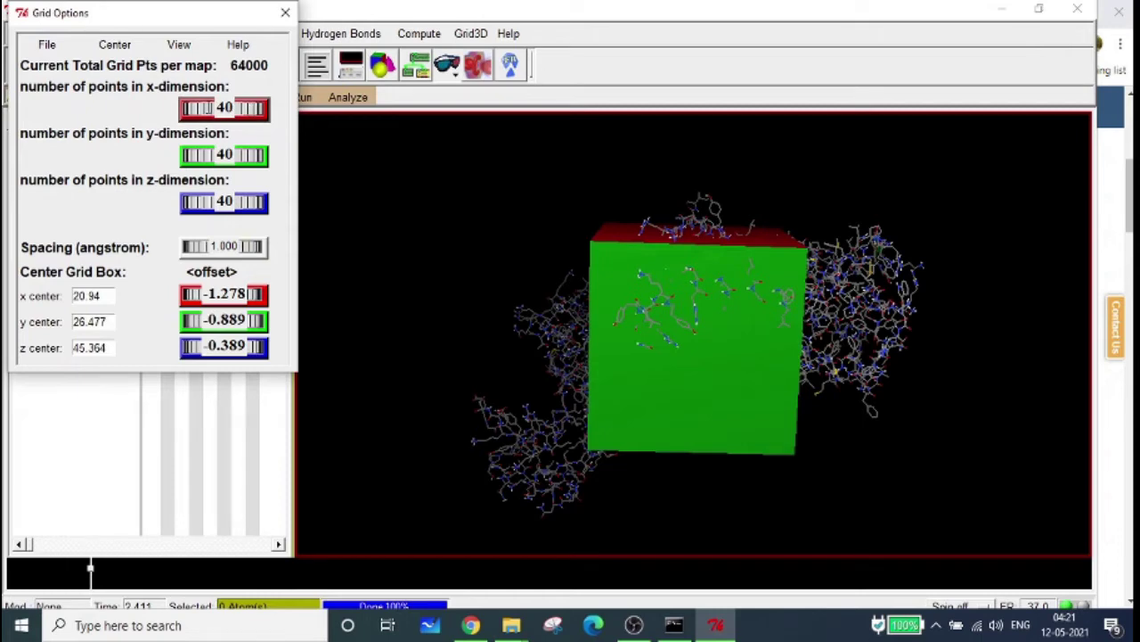
{"action": "left_click_drag", "start_coordinate": [205, 106], "coordinate": [219, 107]}
{"action": "left_click_drag", "start_coordinate": [801, 344], "coordinate": [753, 338]}
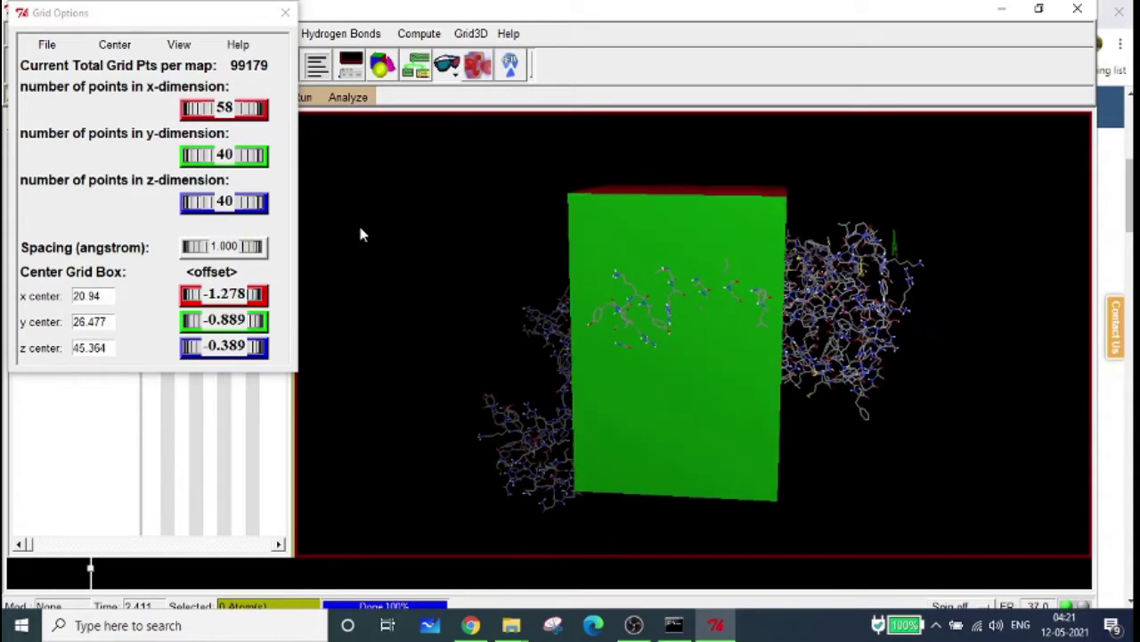
{"action": "left_click_drag", "start_coordinate": [218, 201], "coordinate": [243, 201]}
{"action": "left_click_drag", "start_coordinate": [415, 313], "coordinate": [678, 268]}
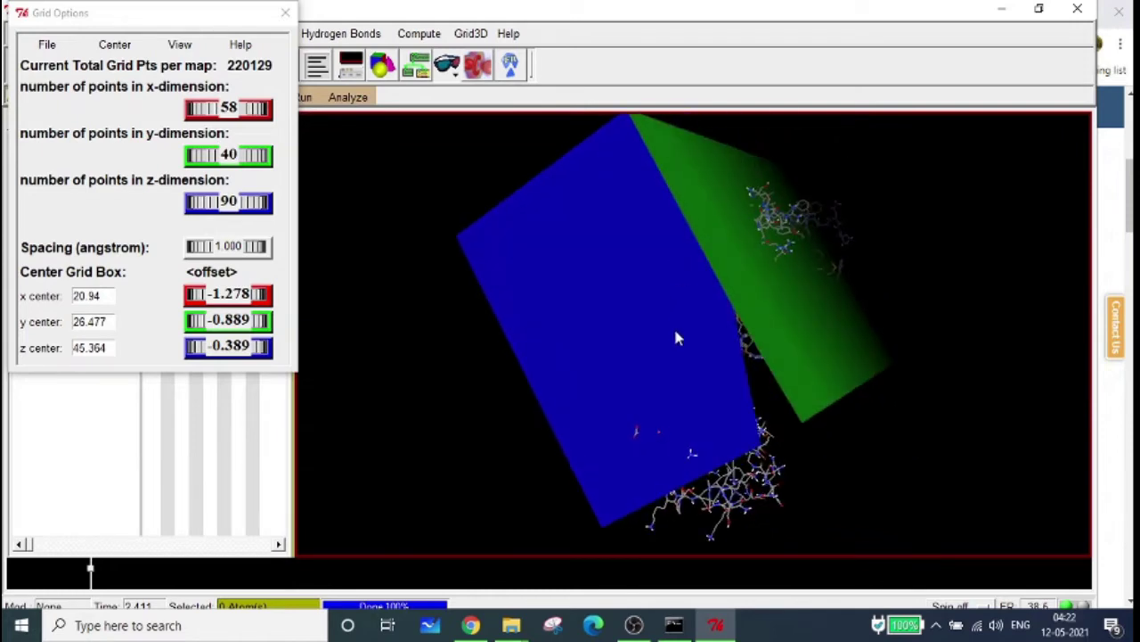
{"action": "left_click_drag", "start_coordinate": [650, 448], "coordinate": [445, 283]}
{"action": "left_click_drag", "start_coordinate": [848, 463], "coordinate": [441, 313]}
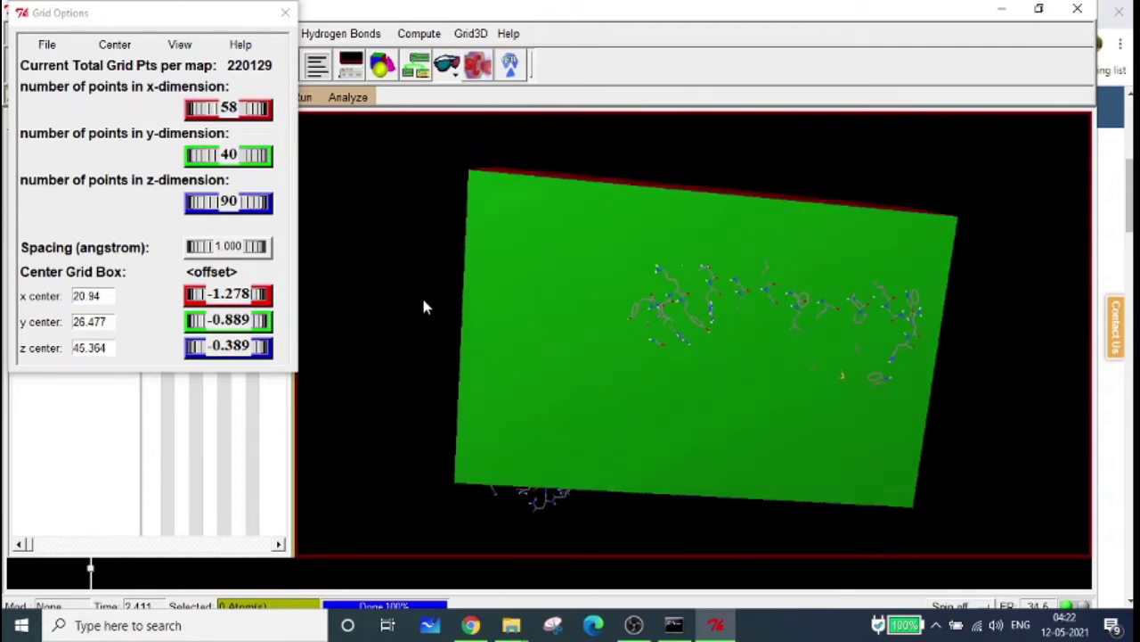
- Extend the grid box to 98 points in the z-dimension and 84 points in the x-dimension
{"action": "left_click_drag", "start_coordinate": [247, 203], "coordinate": [243, 201]}
{"action": "left_click_drag", "start_coordinate": [641, 392], "coordinate": [651, 227]}
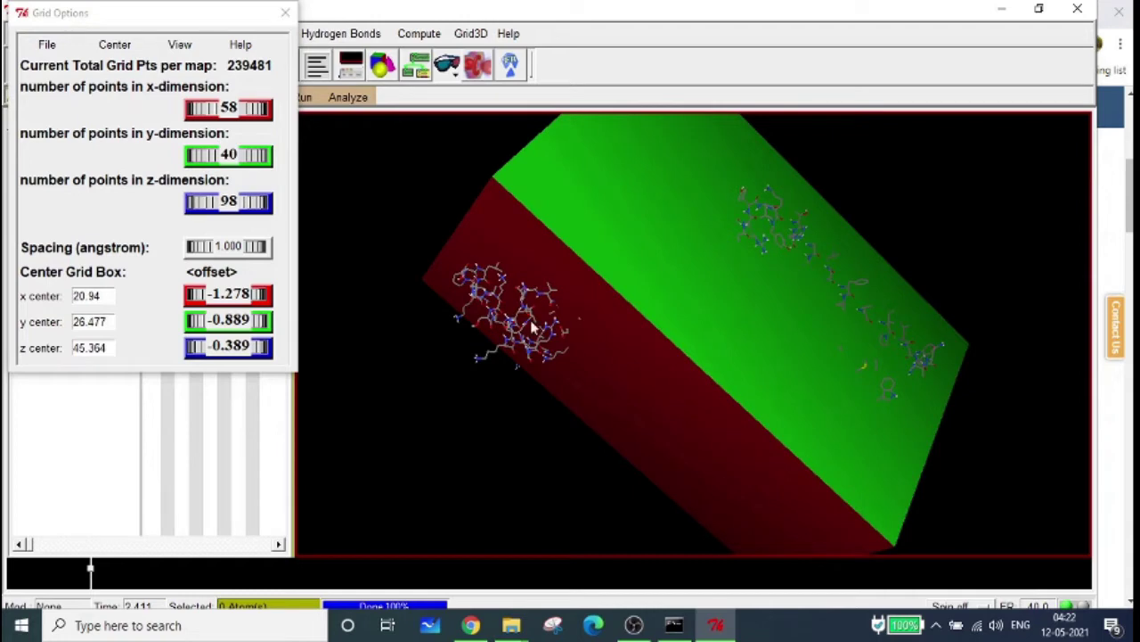
{"action": "left_click_drag", "start_coordinate": [234, 108], "coordinate": [244, 107]}
{"action": "left_click_drag", "start_coordinate": [321, 187], "coordinate": [823, 283]}
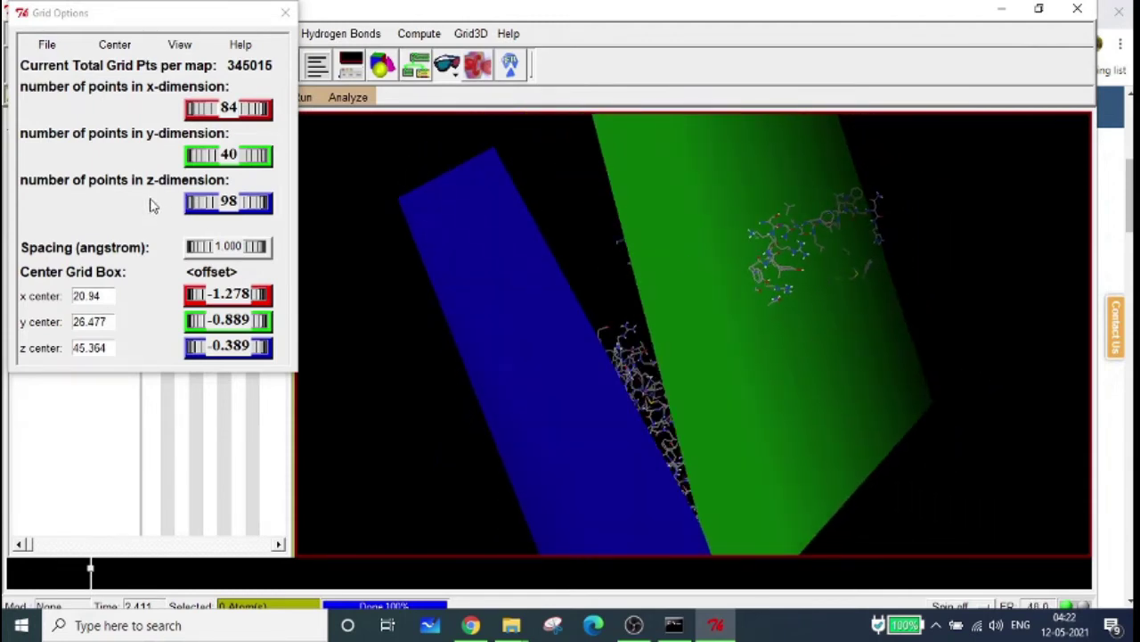
- Increase the grid box to 66 points in the y-dimension, checking its coverage of the receptor
{"action": "left_click_drag", "start_coordinate": [213, 155], "coordinate": [252, 155]}
{"action": "left_click_drag", "start_coordinate": [419, 258], "coordinate": [704, 236]}
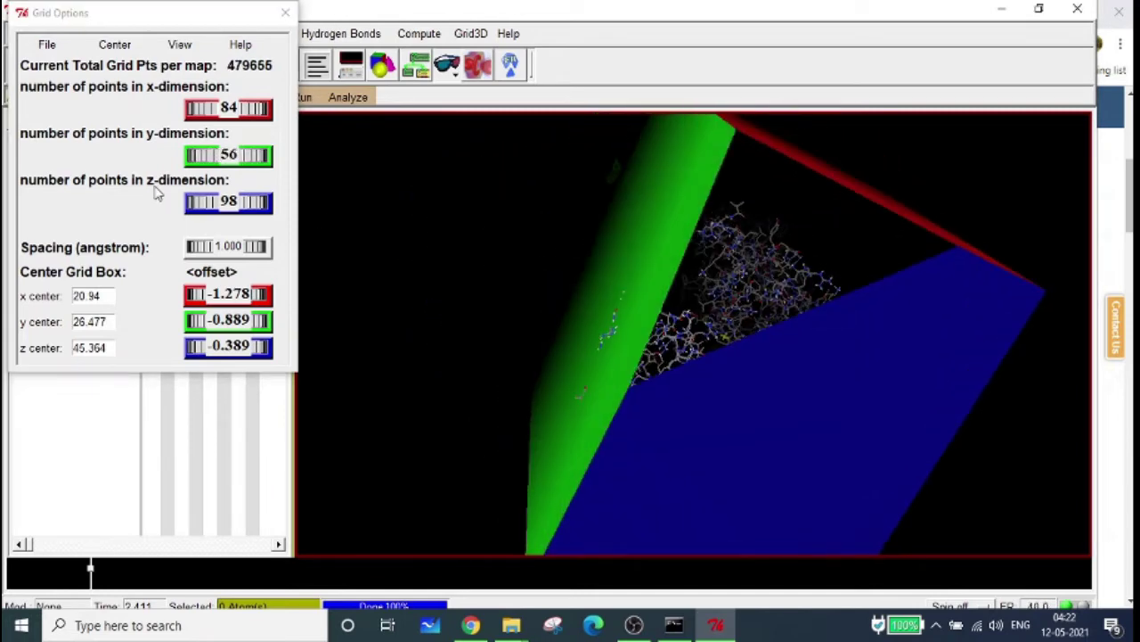
{"action": "left_click_drag", "start_coordinate": [203, 153], "coordinate": [209, 153]}
{"action": "left_click_drag", "start_coordinate": [557, 262], "coordinate": [503, 269]}
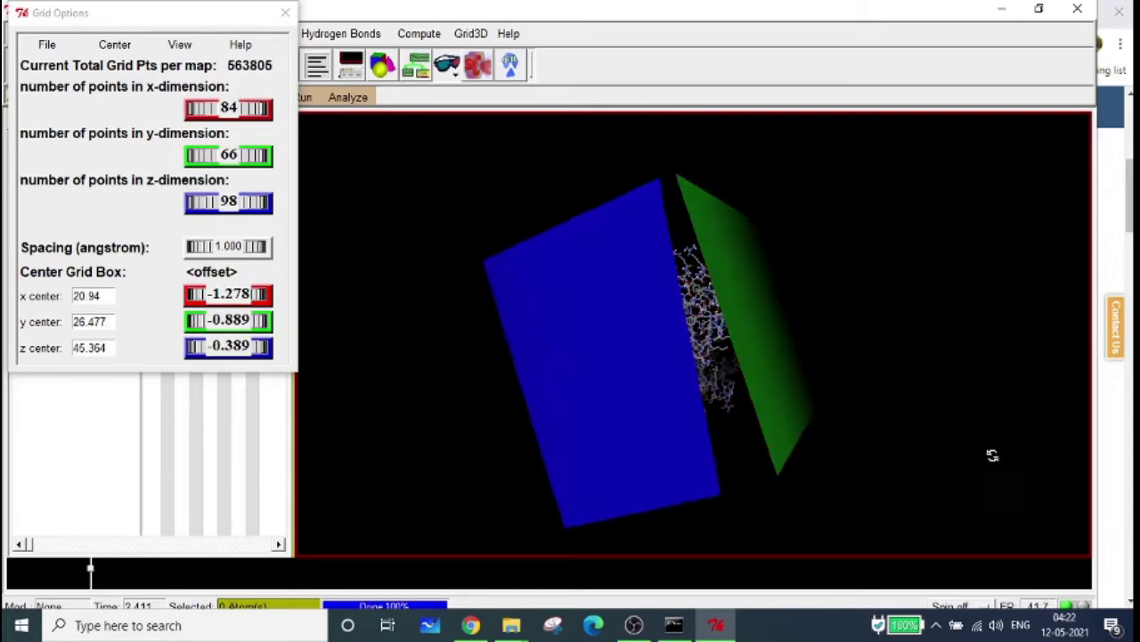
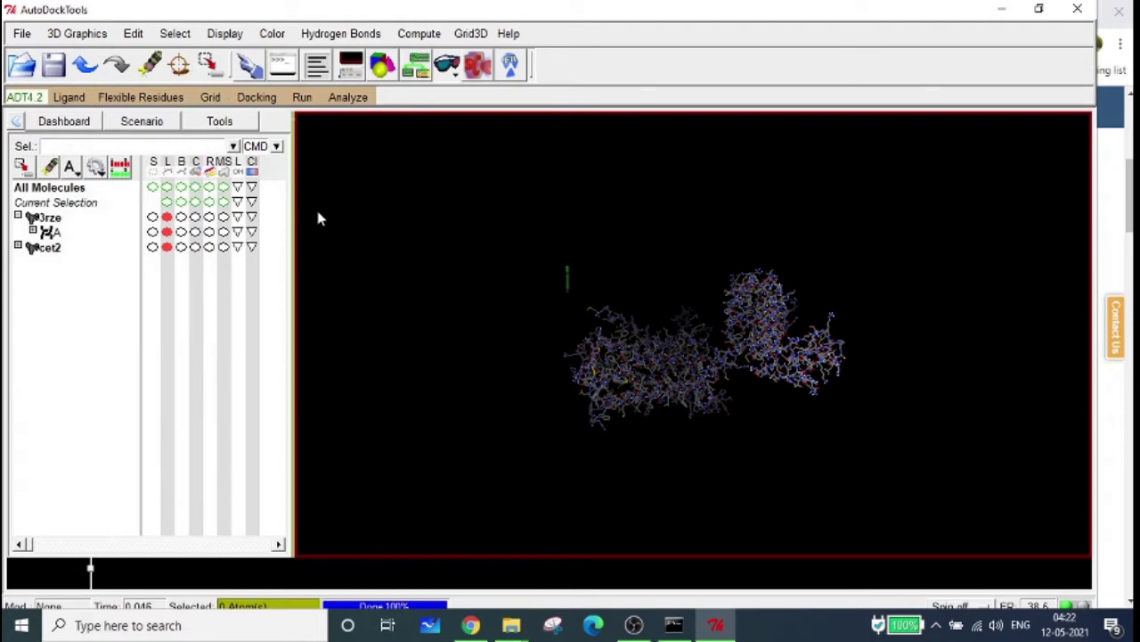
- Reopen the grid box settings and output the grid dimensions file as grid.txt in the workspace folder
{"action": "left_click", "coordinate": [210, 98]}
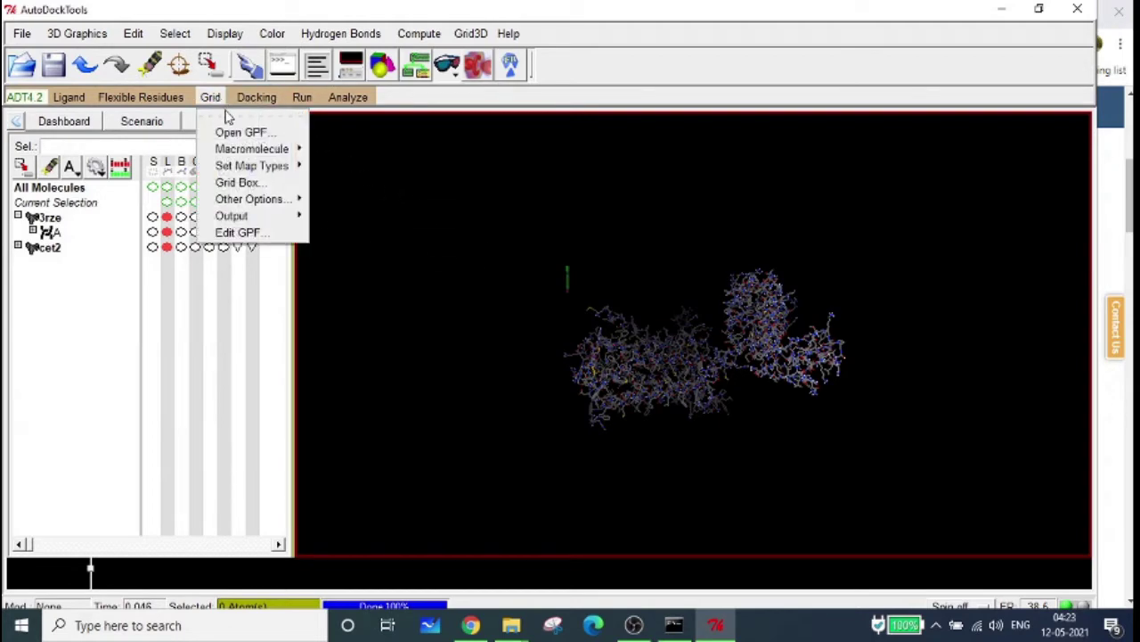
{"action": "left_click", "coordinate": [241, 182]}
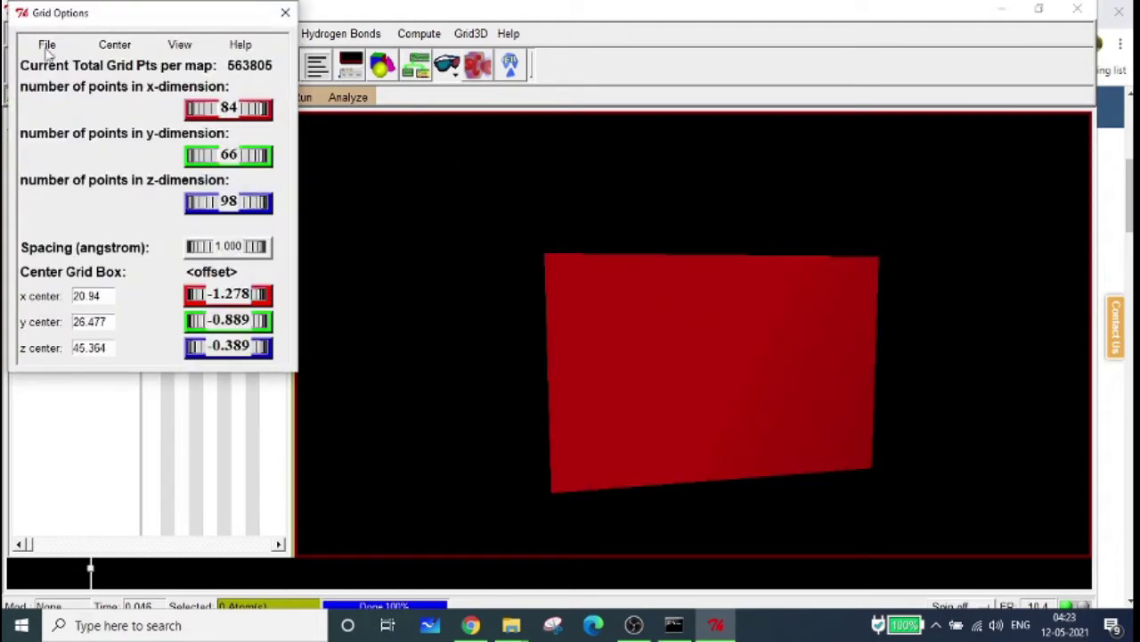
{"action": "left_click_drag", "start_coordinate": [585, 326], "coordinate": [153, 158]}
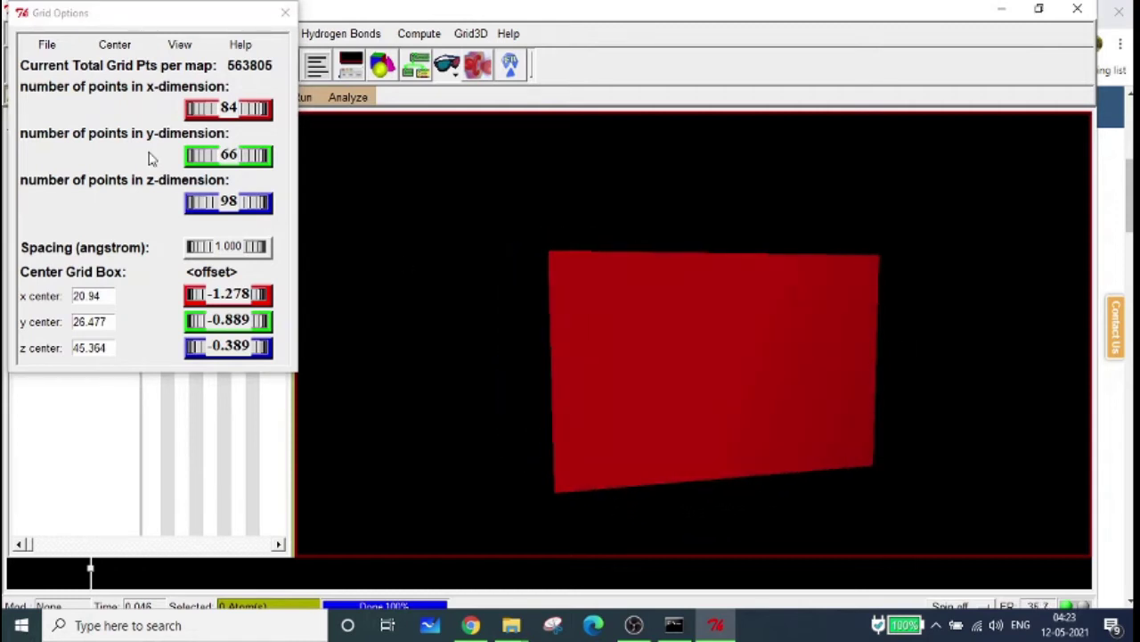
{"action": "left_click", "coordinate": [47, 46]}
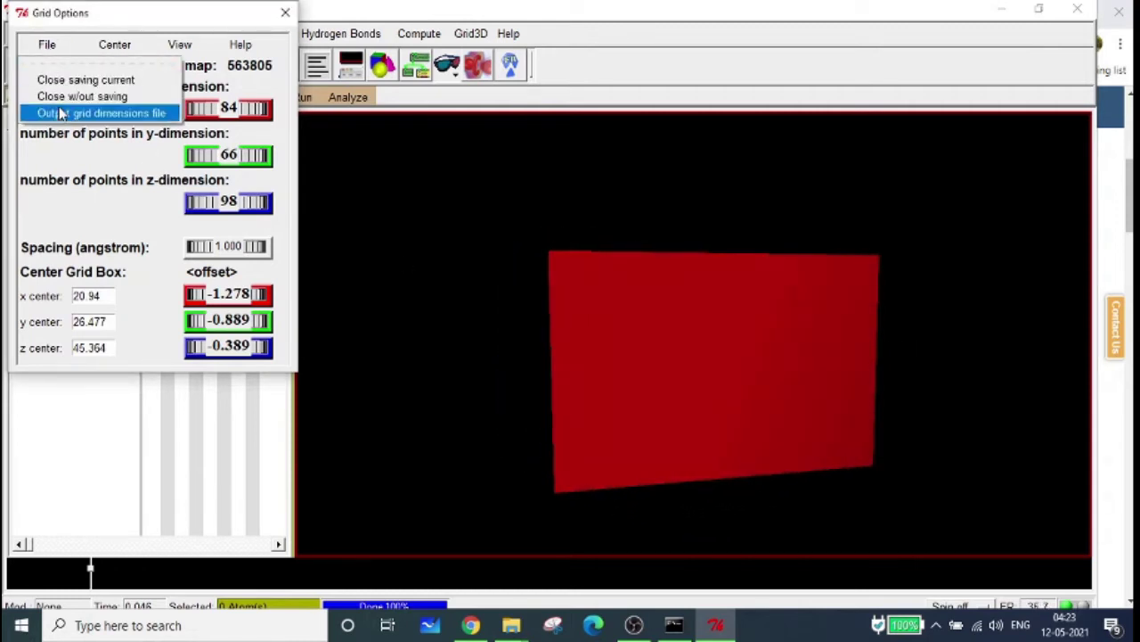
{"action": "left_click", "coordinate": [165, 115]}
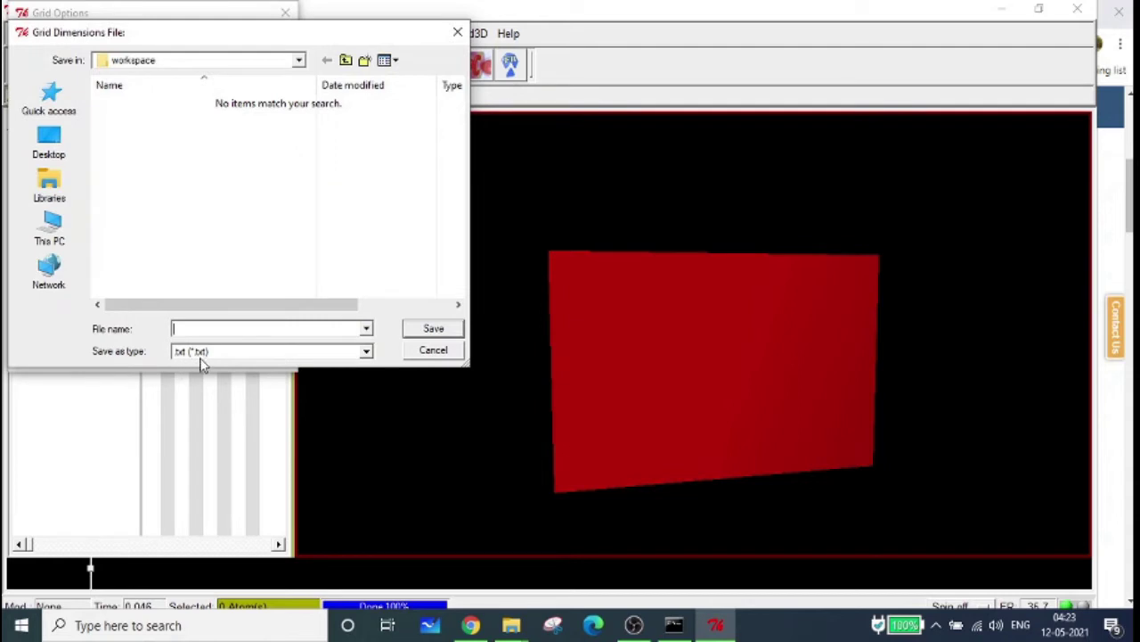
{"action": "type", "text": "grid.txt"}
{"action": "left_click", "coordinate": [433, 329]}
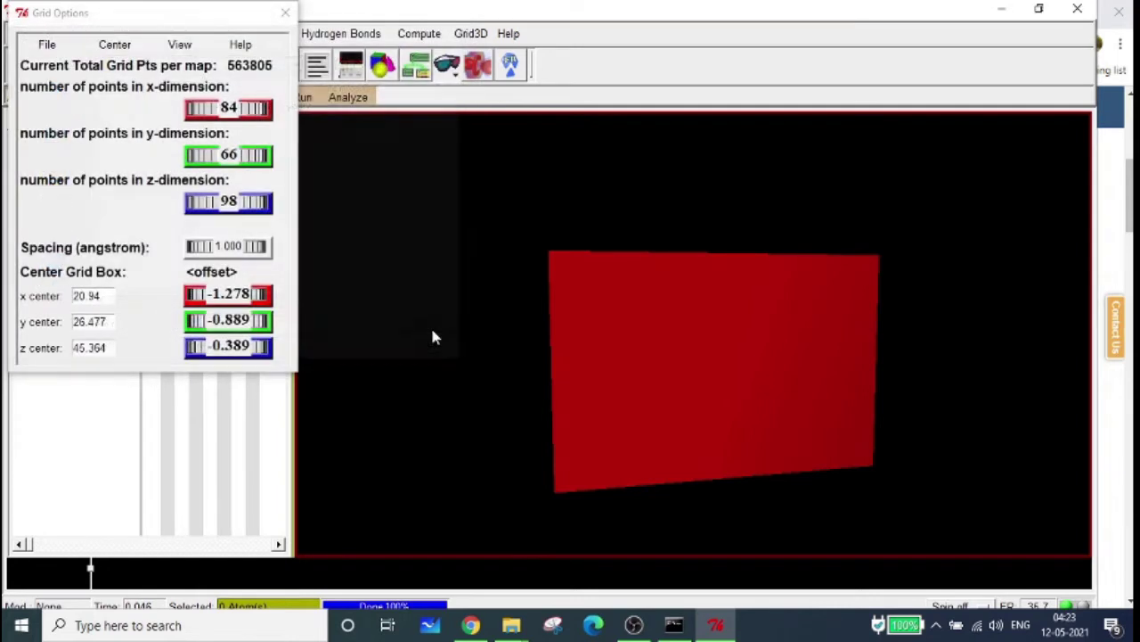
- Close the grid box settings and save the grid parameter file as 1.gpf in the workspace folder
{"action": "left_click", "coordinate": [285, 12]}
{"action": "left_click_drag", "start_coordinate": [574, 389], "coordinate": [484, 336]}
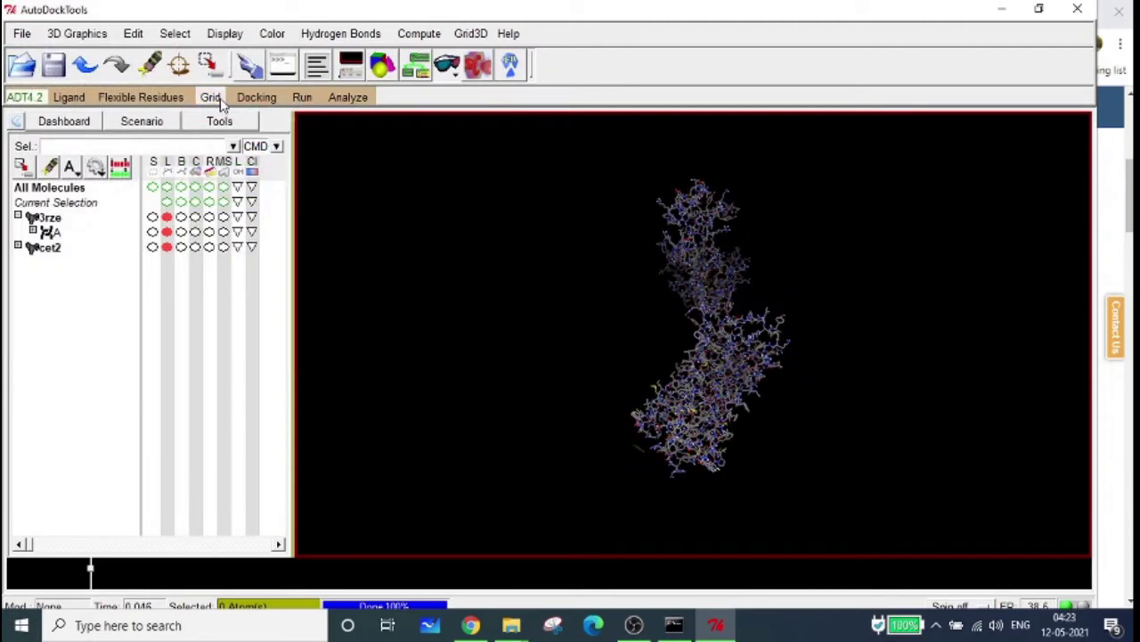
{"action": "left_click_drag", "start_coordinate": [740, 364], "coordinate": [801, 374]}
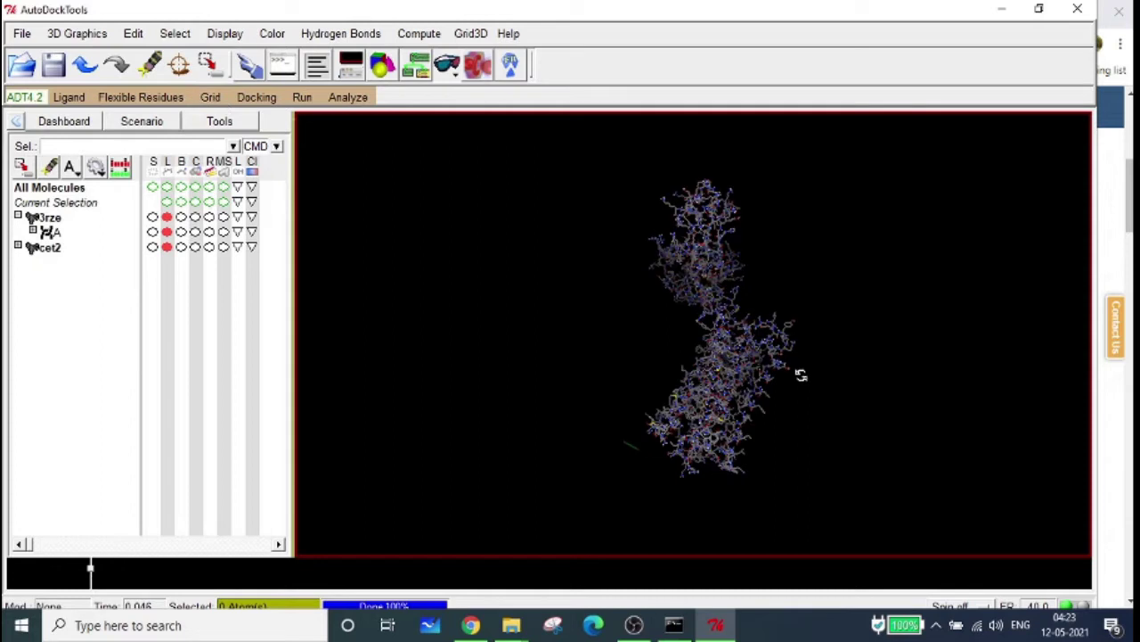
{"action": "left_click", "coordinate": [213, 101]}
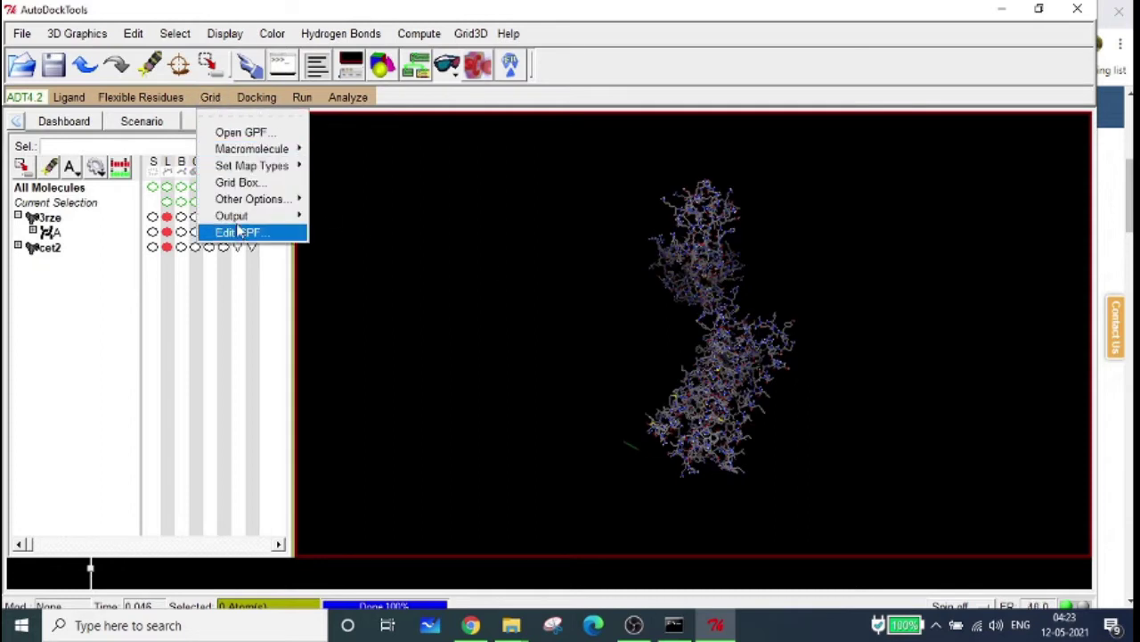
{"action": "mouse_move", "coordinate": [238, 223]}
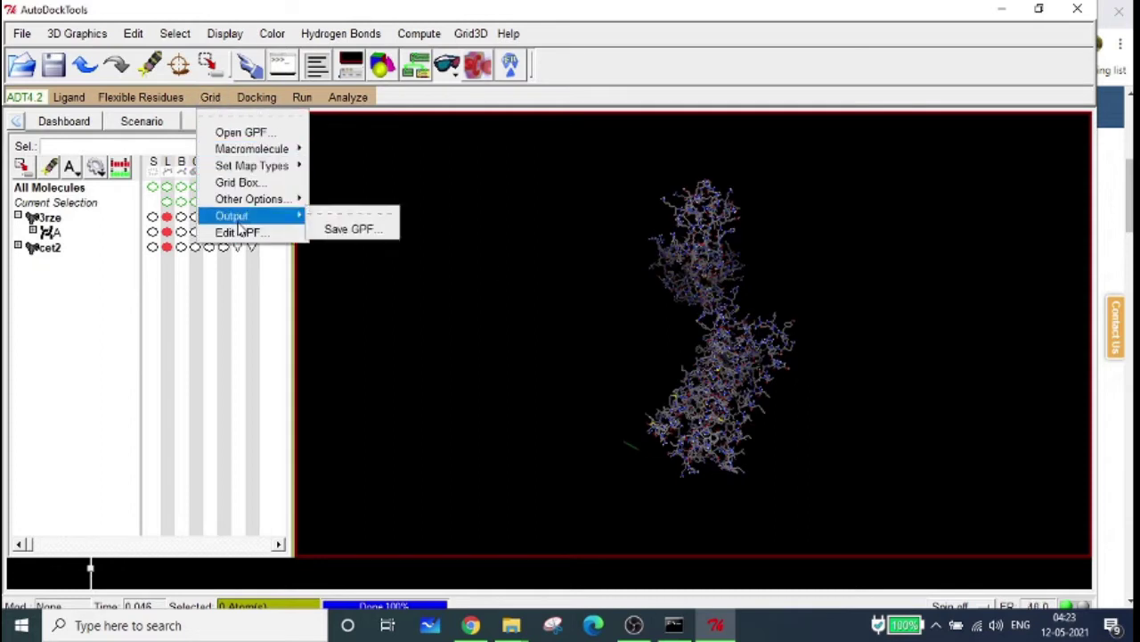
{"action": "left_click", "coordinate": [384, 230]}
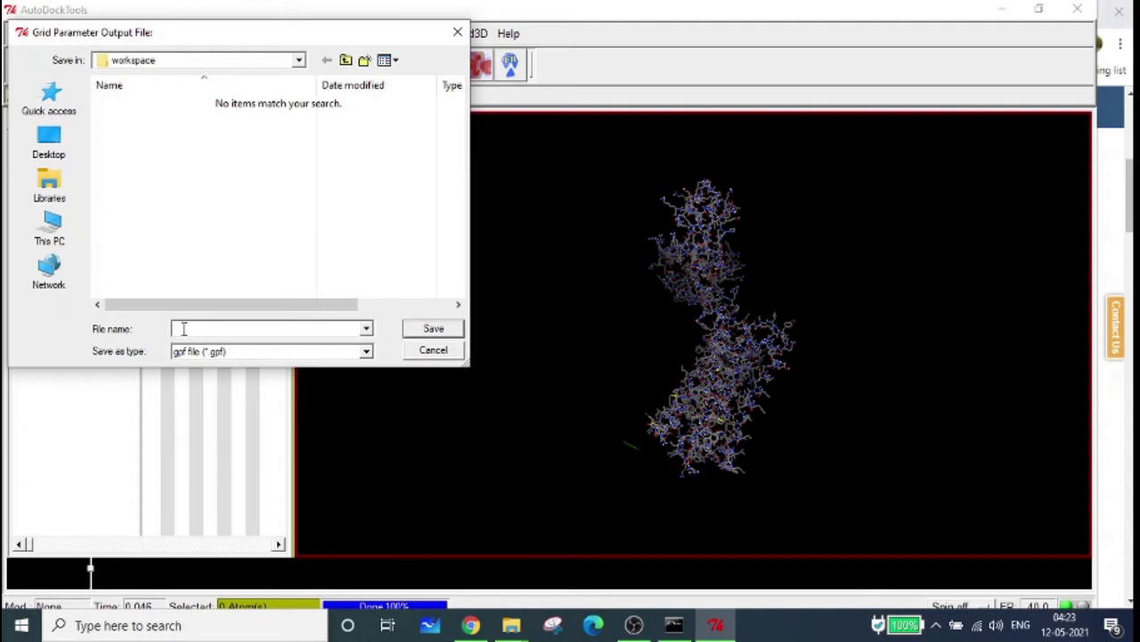
{"action": "type", "text": "1.gpf"}
{"action": "left_click", "coordinate": [419, 330]}
- Open the AutoGrid run setup and choose autogrid4.exe from the workspace folder as the program
{"action": "left_click_drag", "start_coordinate": [693, 407], "coordinate": [735, 285]}
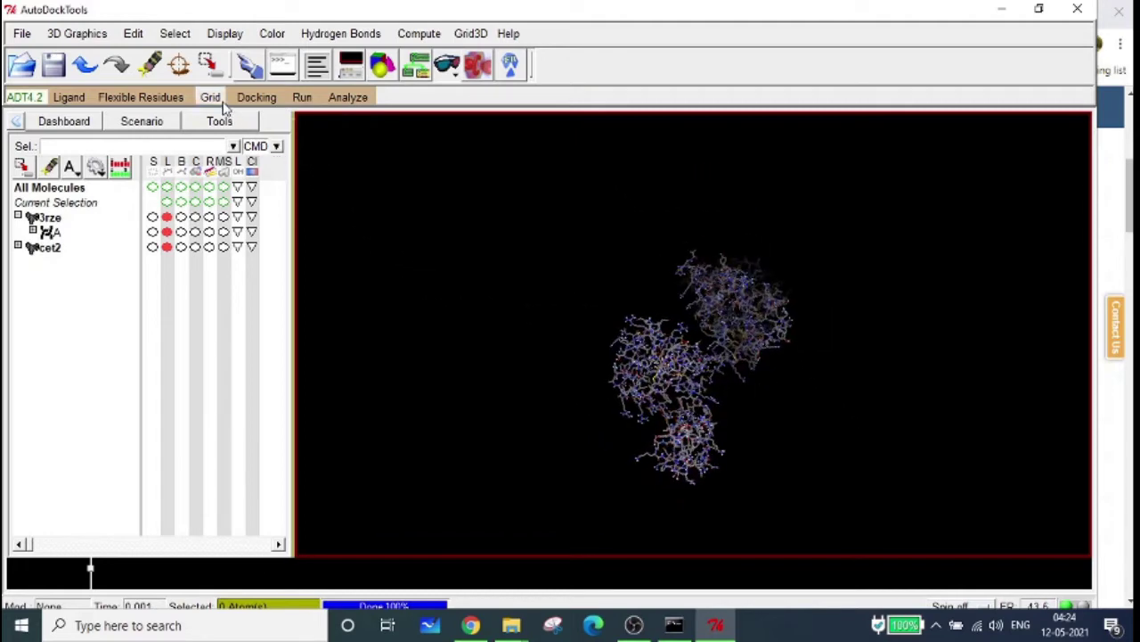
{"action": "left_click", "coordinate": [302, 100]}
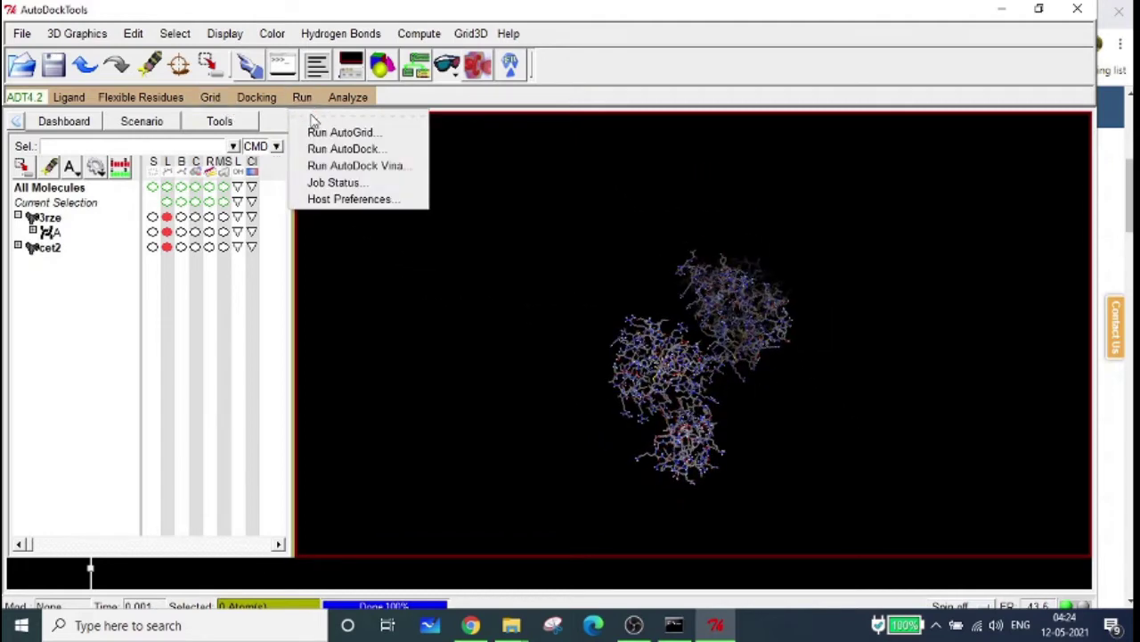
{"action": "left_click", "coordinate": [410, 136]}
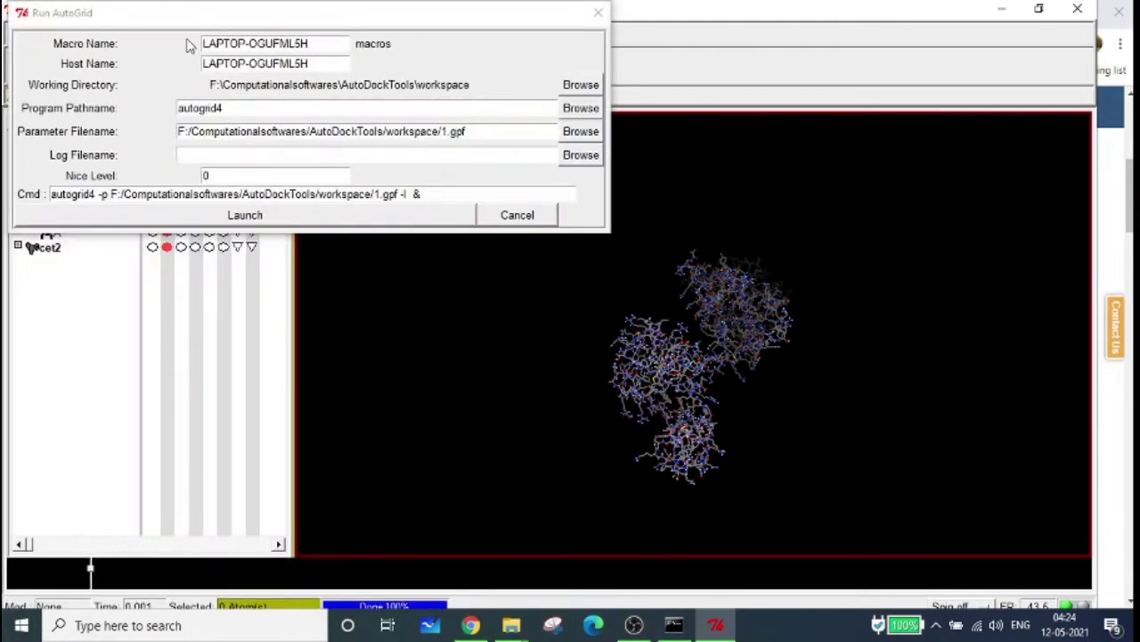
{"action": "left_click_drag", "start_coordinate": [203, 23], "coordinate": [414, 36]}
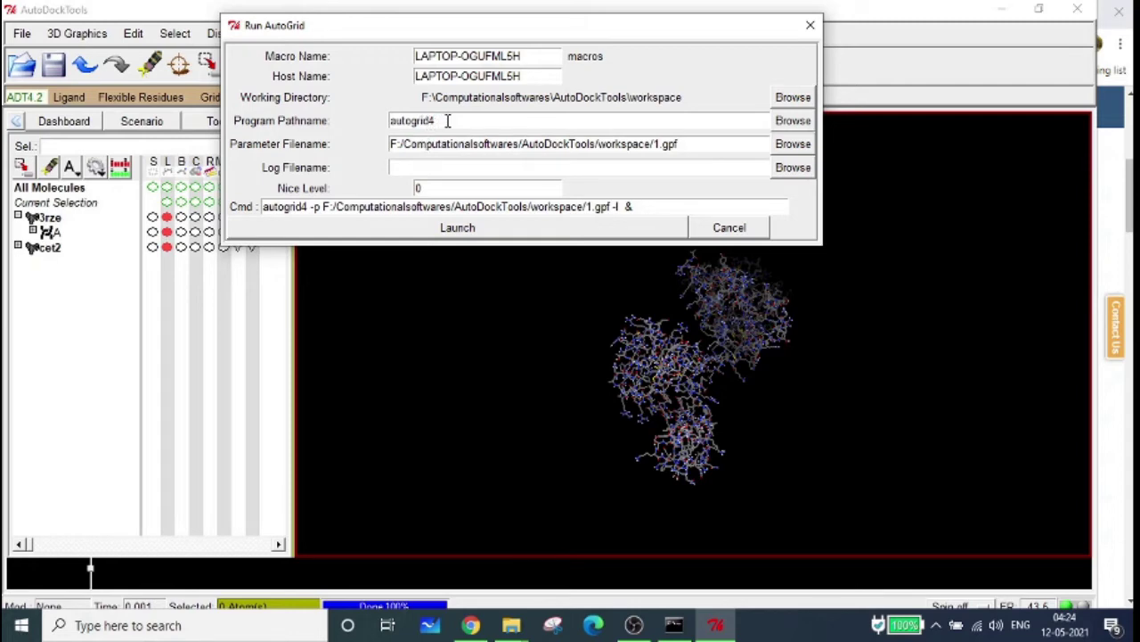
{"action": "left_click", "coordinate": [793, 121]}
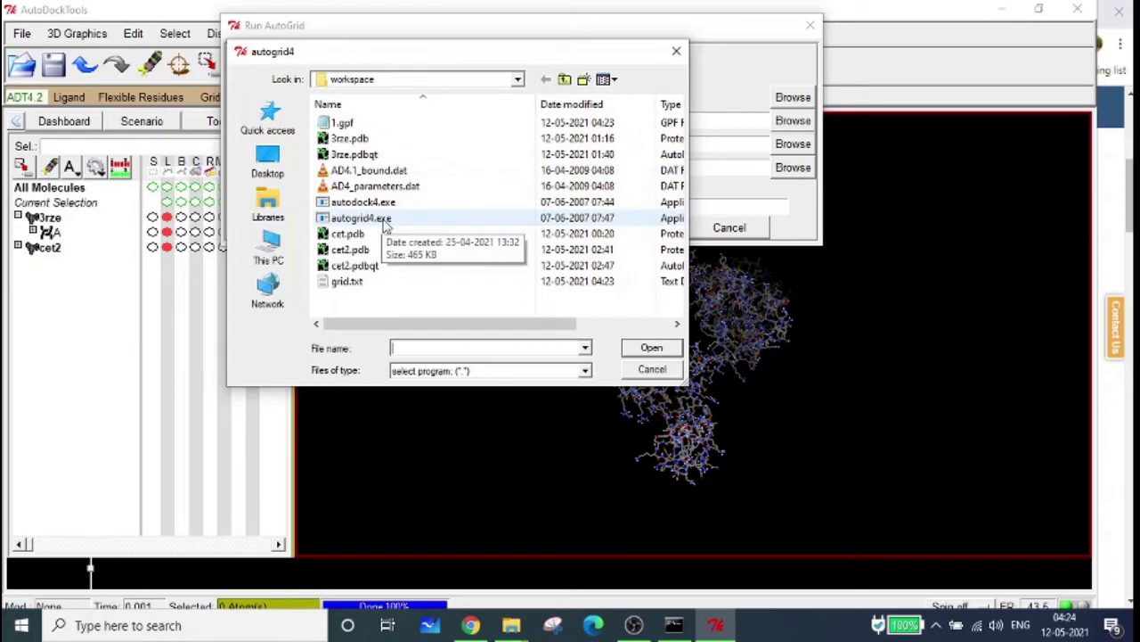
{"action": "left_click", "coordinate": [387, 220]}
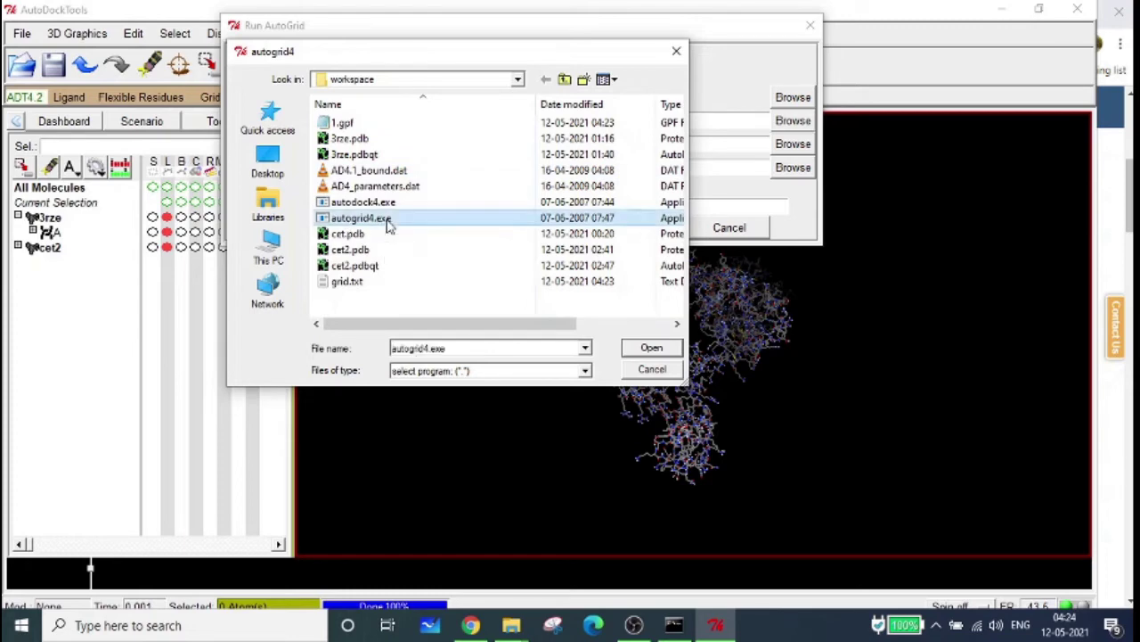
{"action": "left_click", "coordinate": [651, 348]}
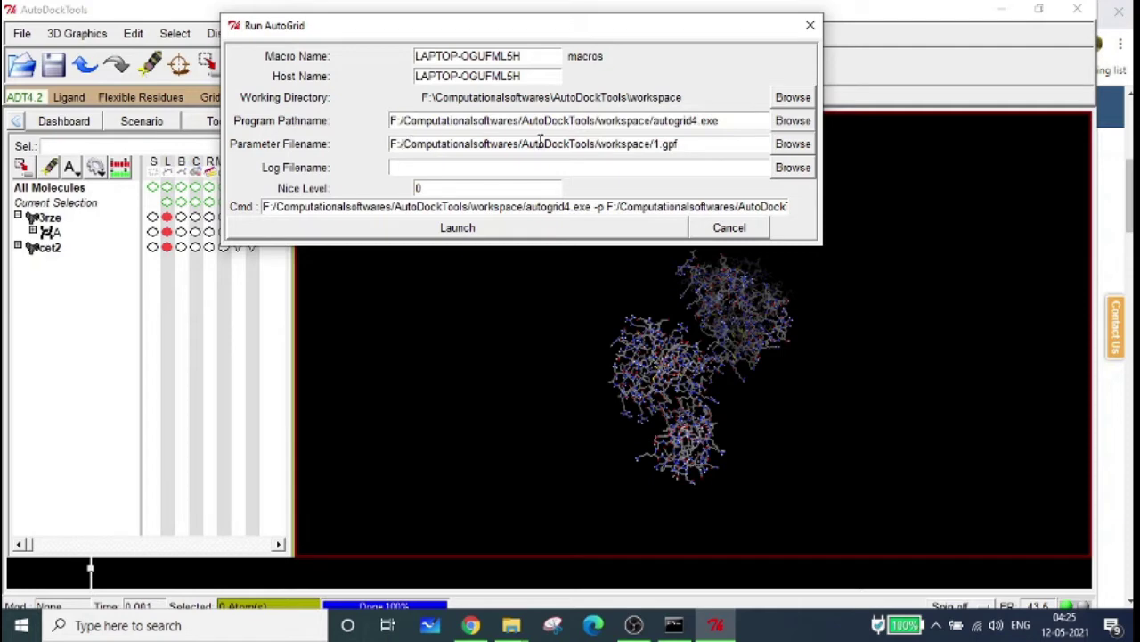
- Choose 1.gpf as the AutoGrid parameter file and launch the grid calculation
{"action": "left_click", "coordinate": [785, 144]}
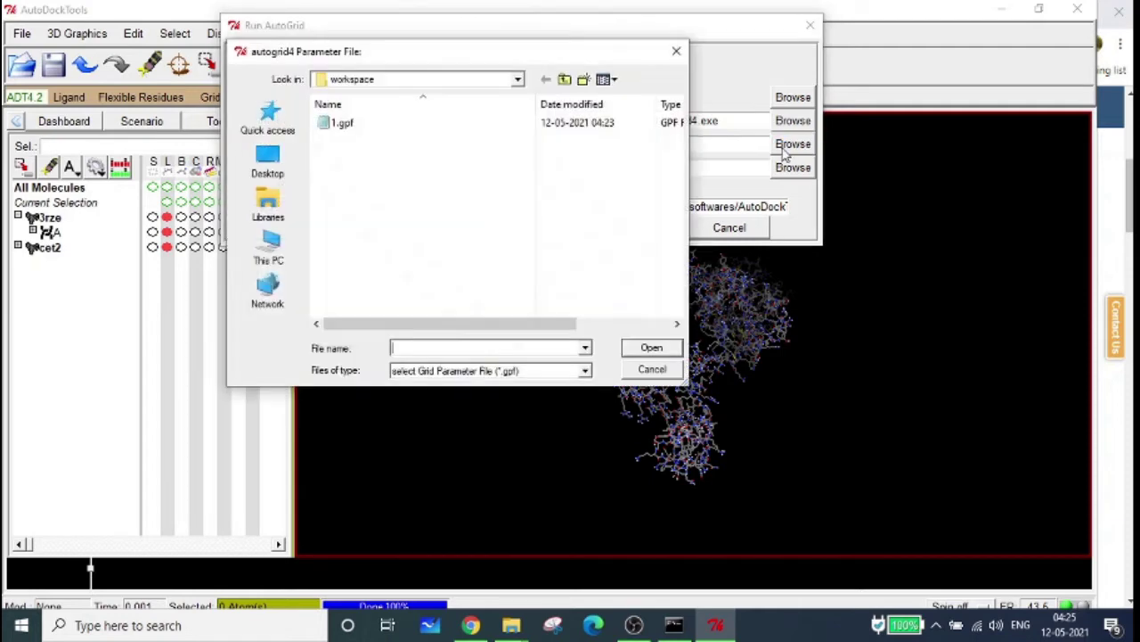
{"action": "left_click", "coordinate": [677, 52]}
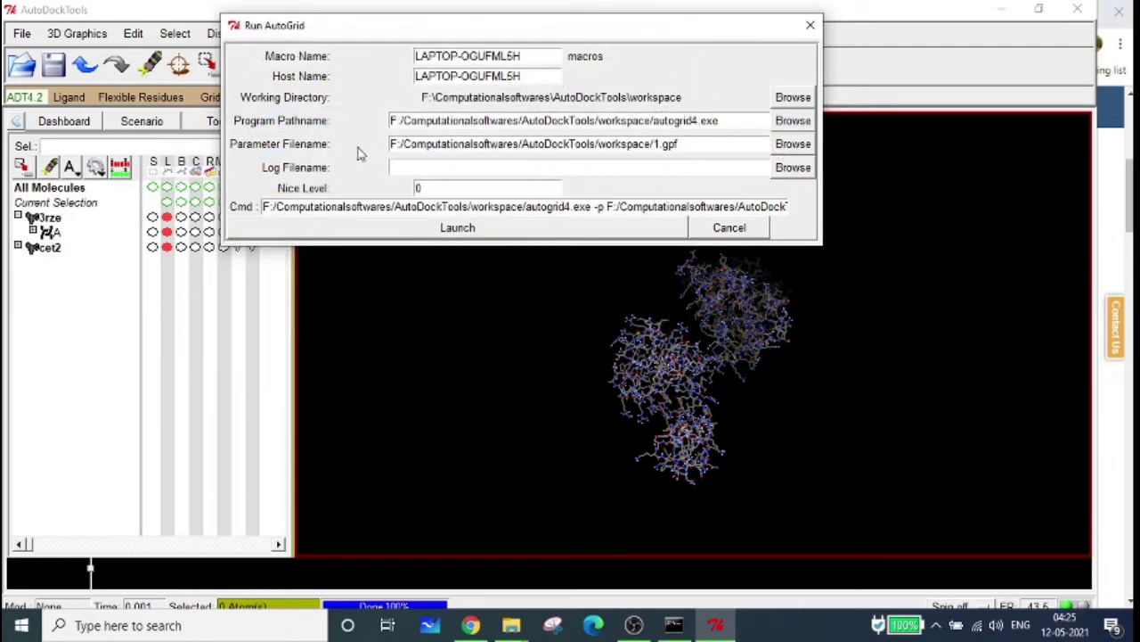
{"action": "left_click", "coordinate": [793, 144]}
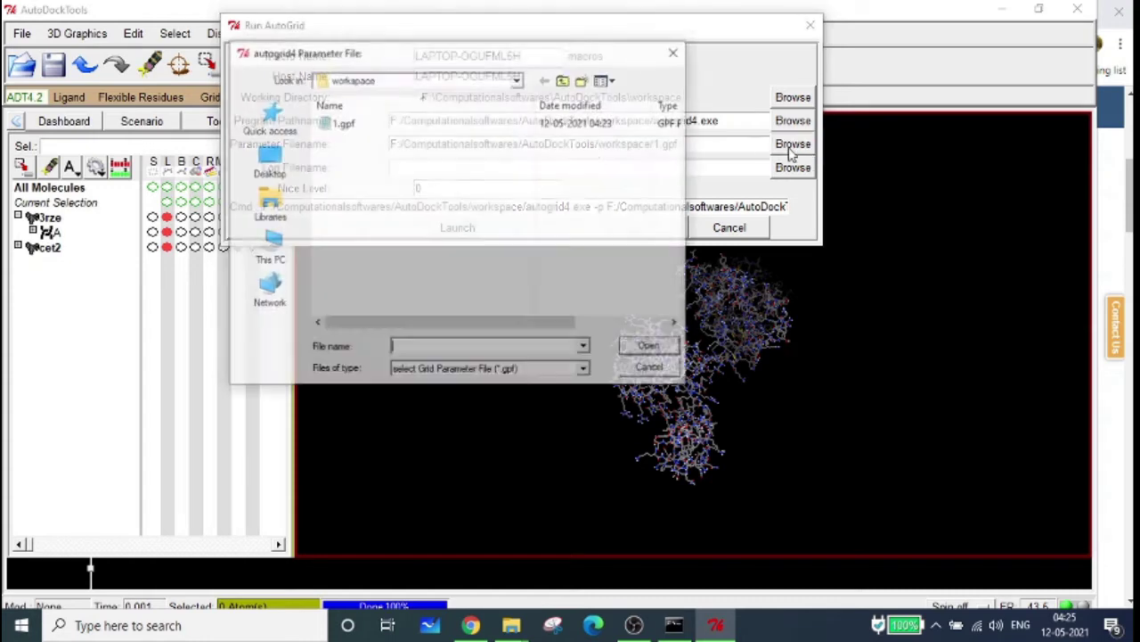
{"action": "left_click", "coordinate": [344, 123]}
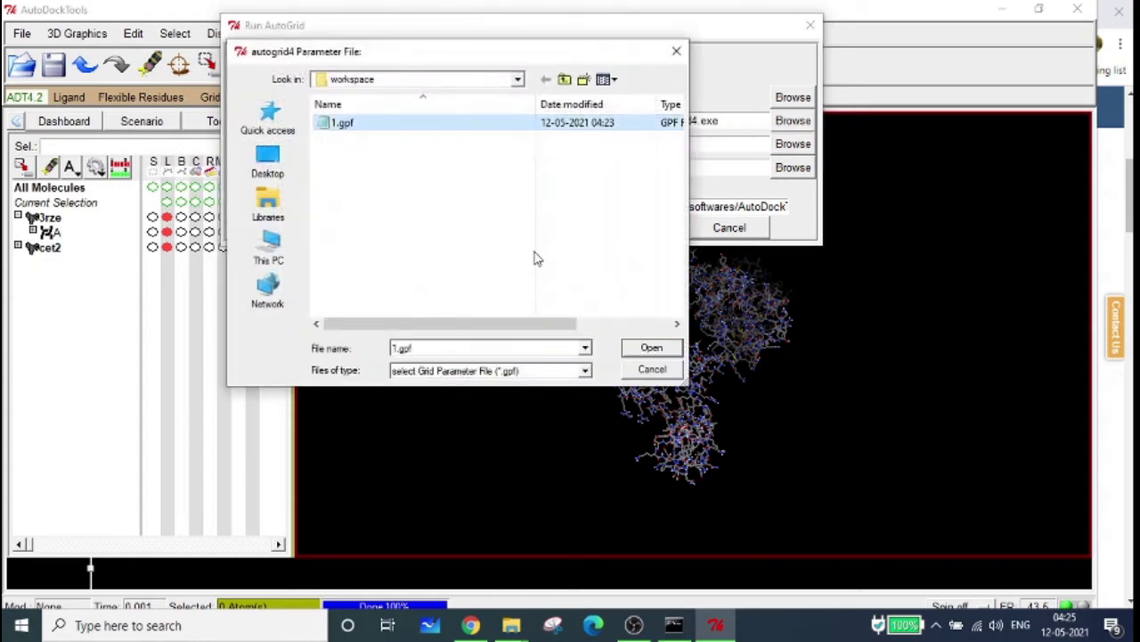
{"action": "left_click", "coordinate": [658, 350]}
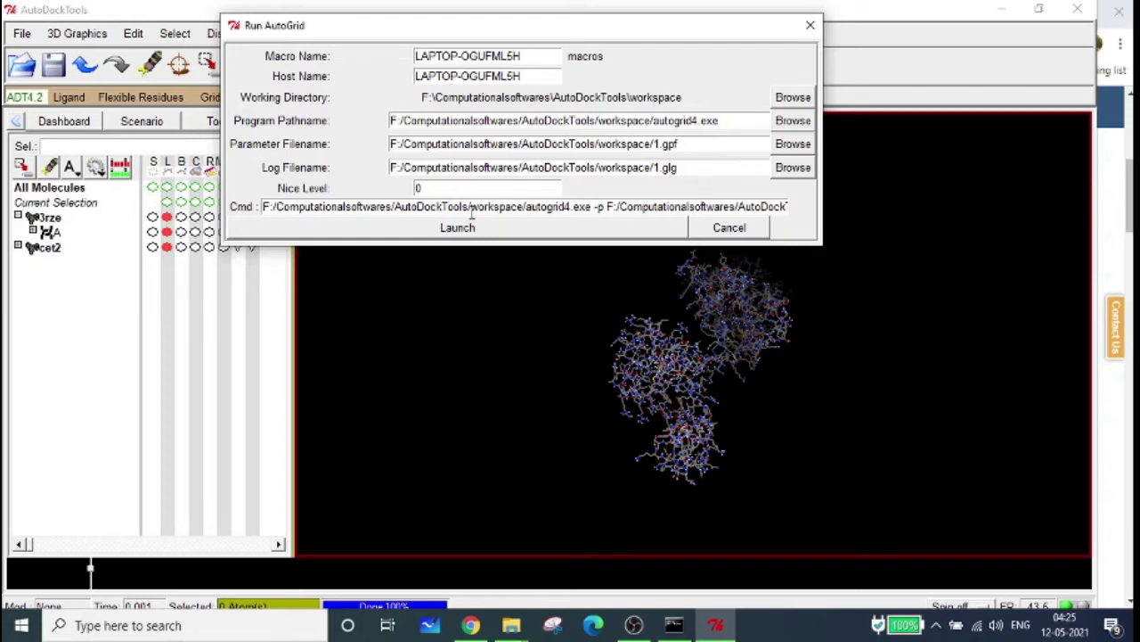
{"action": "left_click", "coordinate": [387, 230]}
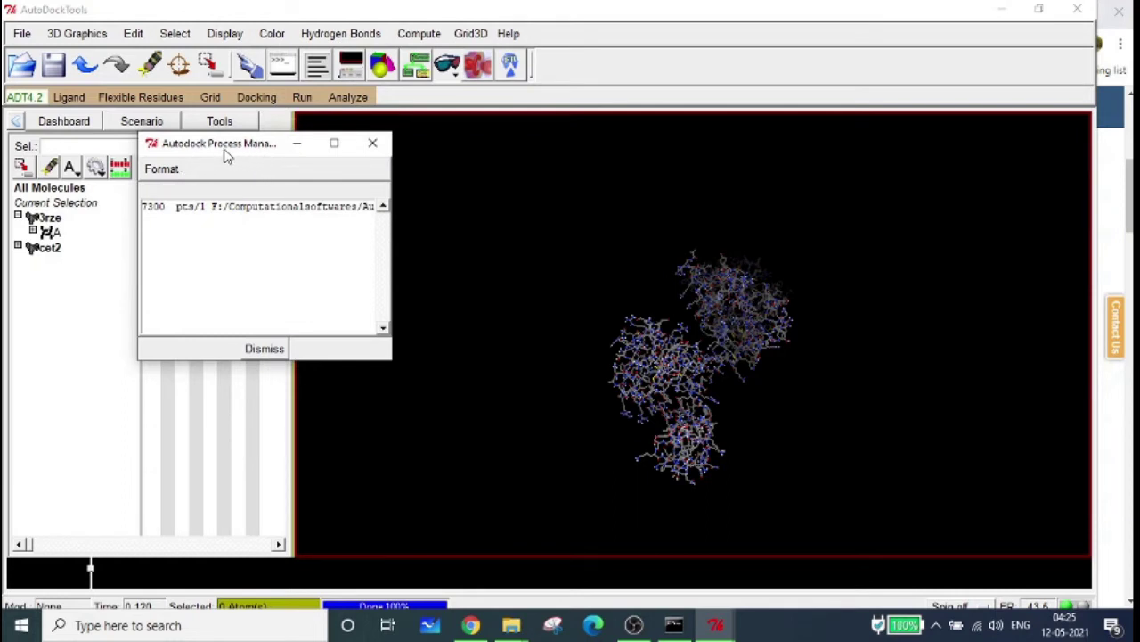
{"action": "left_click", "coordinate": [263, 206]}
- Expand chain A of the 3rze receptor and select residues VAL48 and LEU49 to locate them in the structure
{"action": "left_click", "coordinate": [693, 372]}
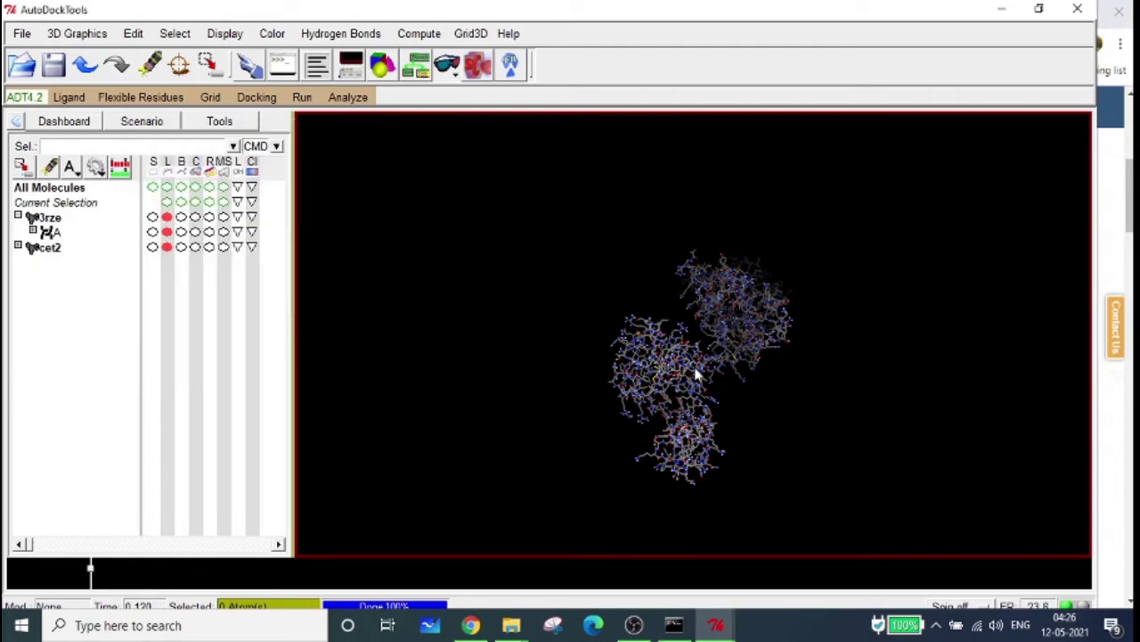
{"action": "scroll", "coordinate": [695, 374], "scroll_direction": "up", "scroll_amount": 3}
{"action": "left_click_drag", "start_coordinate": [756, 412], "coordinate": [518, 331]}
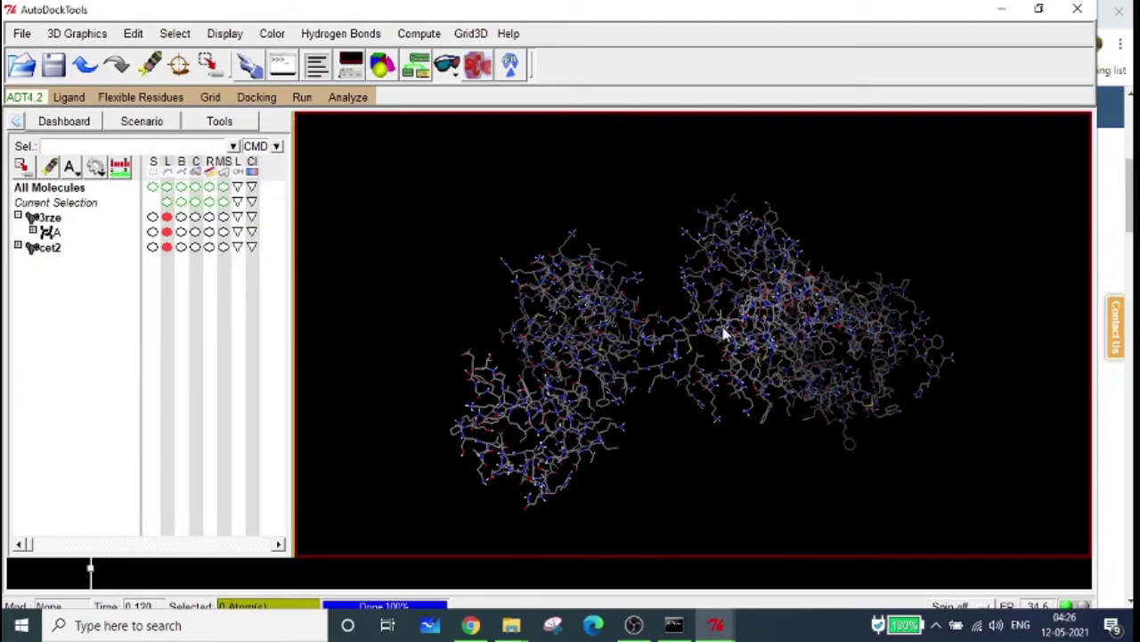
{"action": "left_click_drag", "start_coordinate": [802, 334], "coordinate": [535, 333]}
{"action": "left_click_drag", "start_coordinate": [695, 348], "coordinate": [887, 339]}
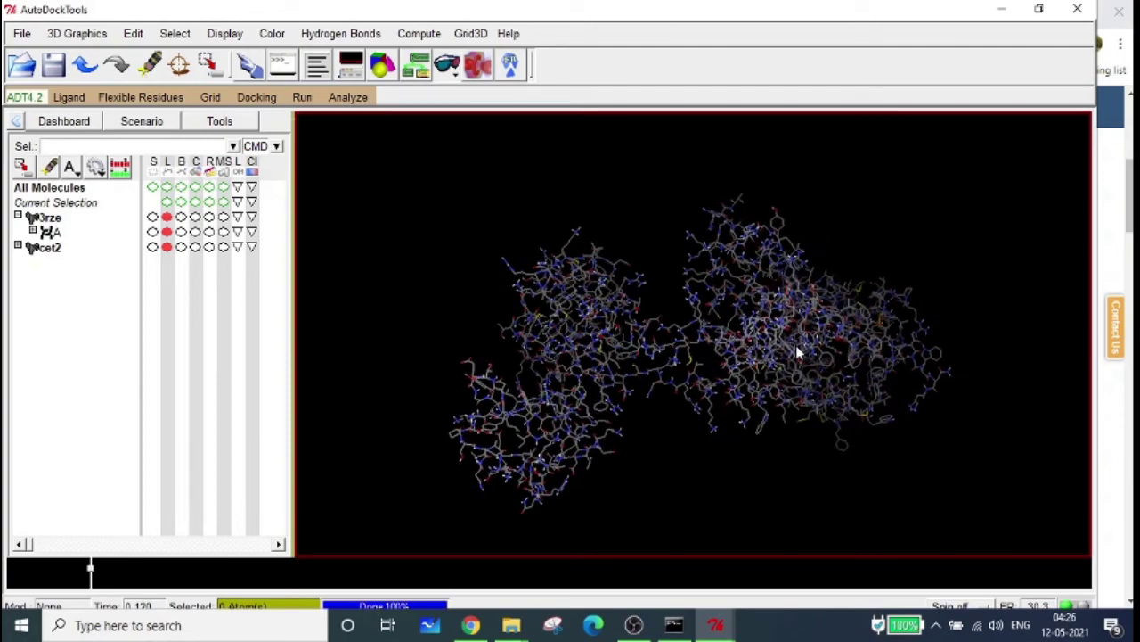
{"action": "left_click_drag", "start_coordinate": [781, 303], "coordinate": [658, 315]}
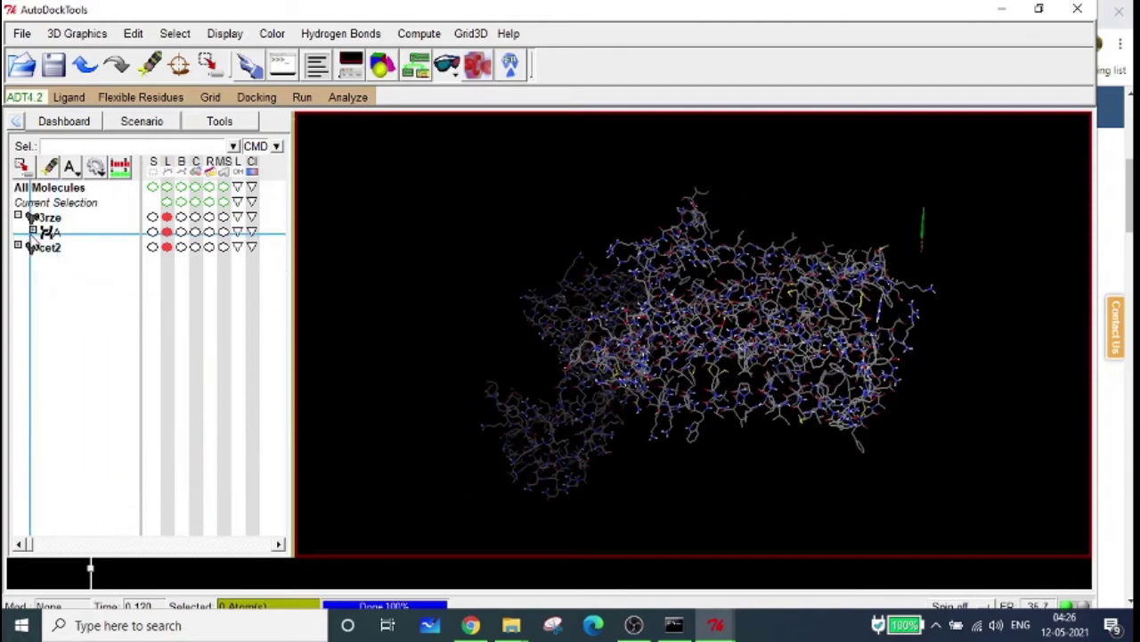
{"action": "left_click", "coordinate": [33, 231]}
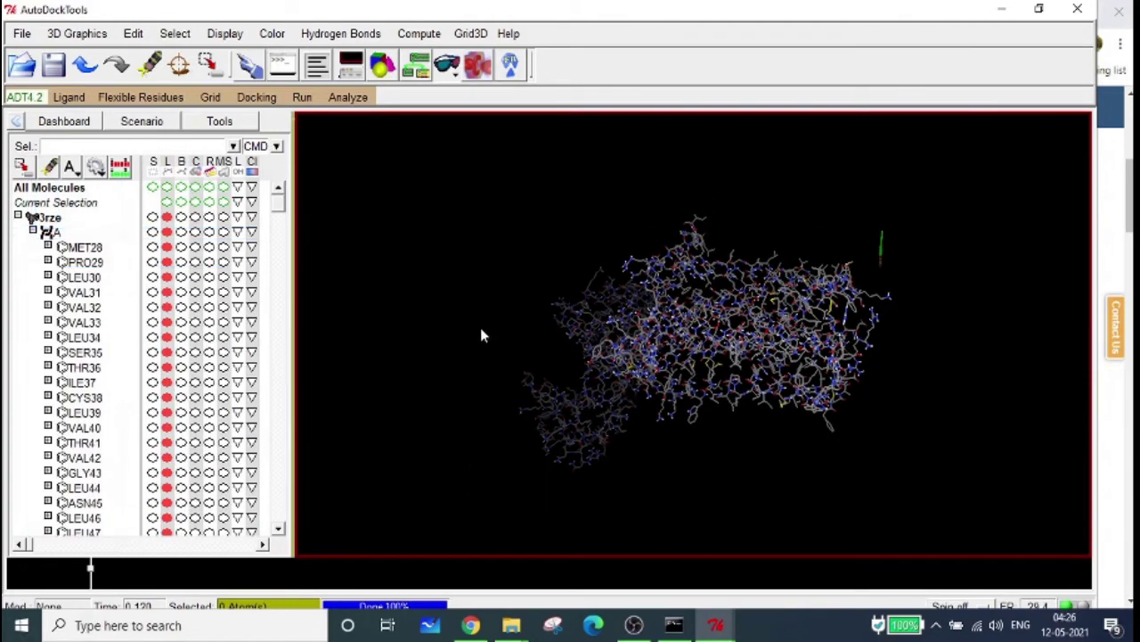
{"action": "scroll", "coordinate": [696, 352], "scroll_direction": "up", "scroll_amount": 2}
{"action": "left_click_drag", "start_coordinate": [640, 371], "coordinate": [374, 402]}
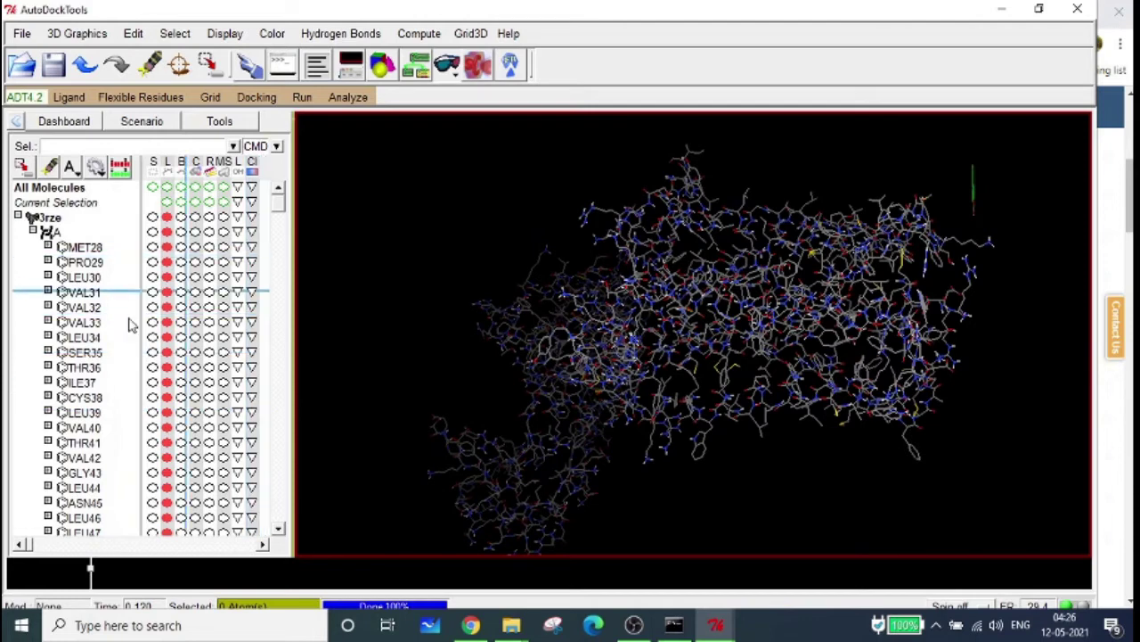
{"action": "scroll", "coordinate": [110, 484], "scroll_direction": "down", "scroll_amount": 3}
{"action": "scroll", "coordinate": [110, 484], "scroll_direction": "down", "scroll_amount": 2}
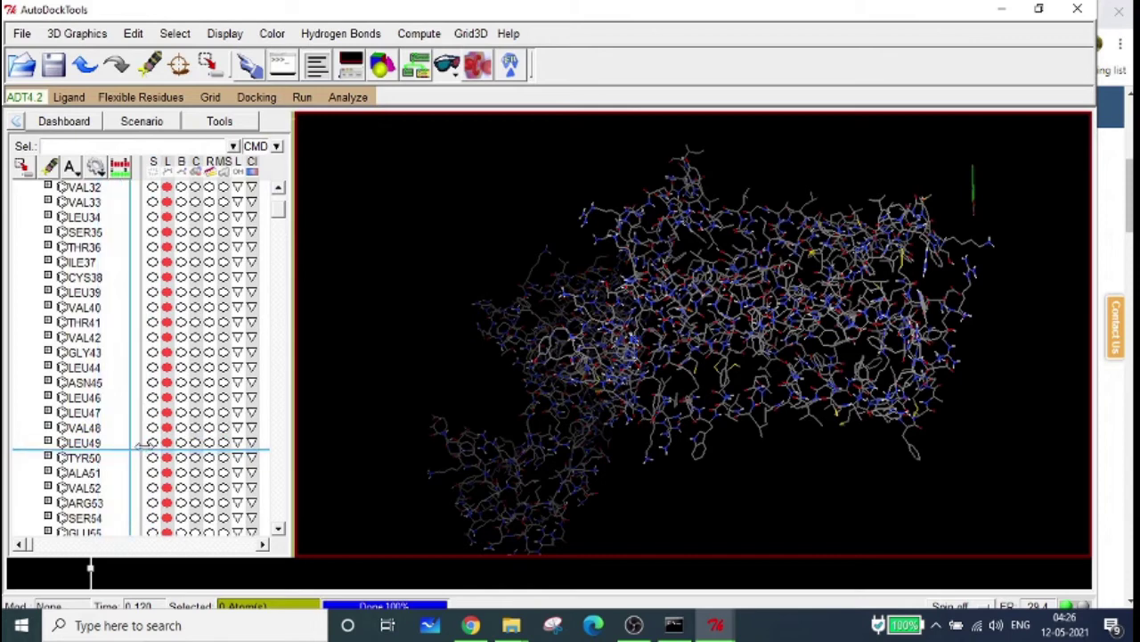
{"action": "left_click", "coordinate": [152, 428]}
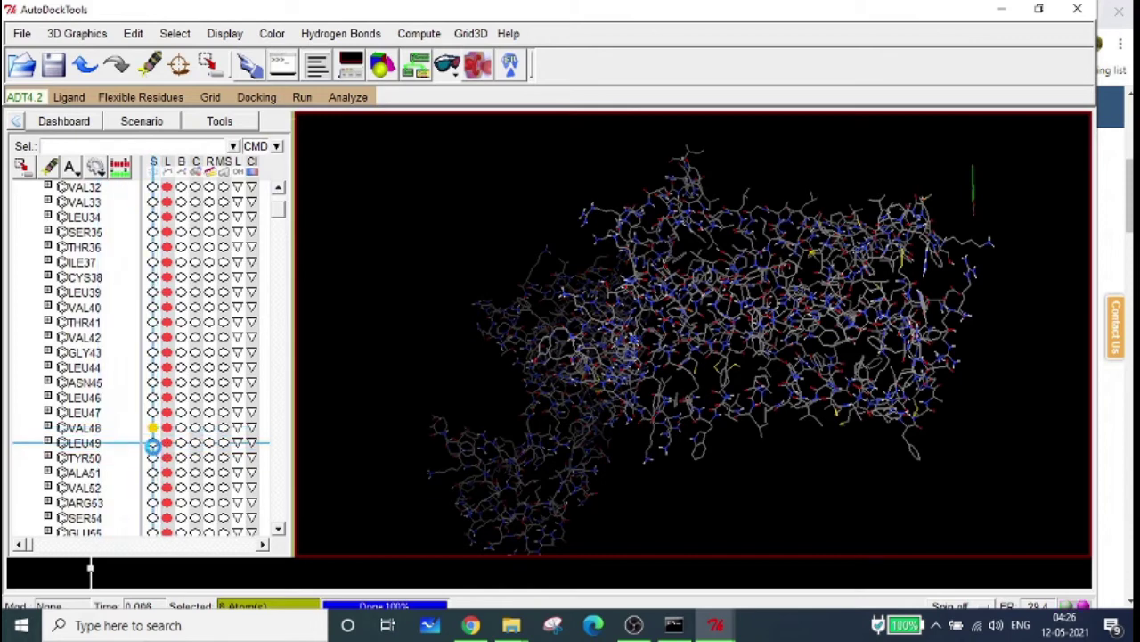
{"action": "left_click", "coordinate": [152, 443]}
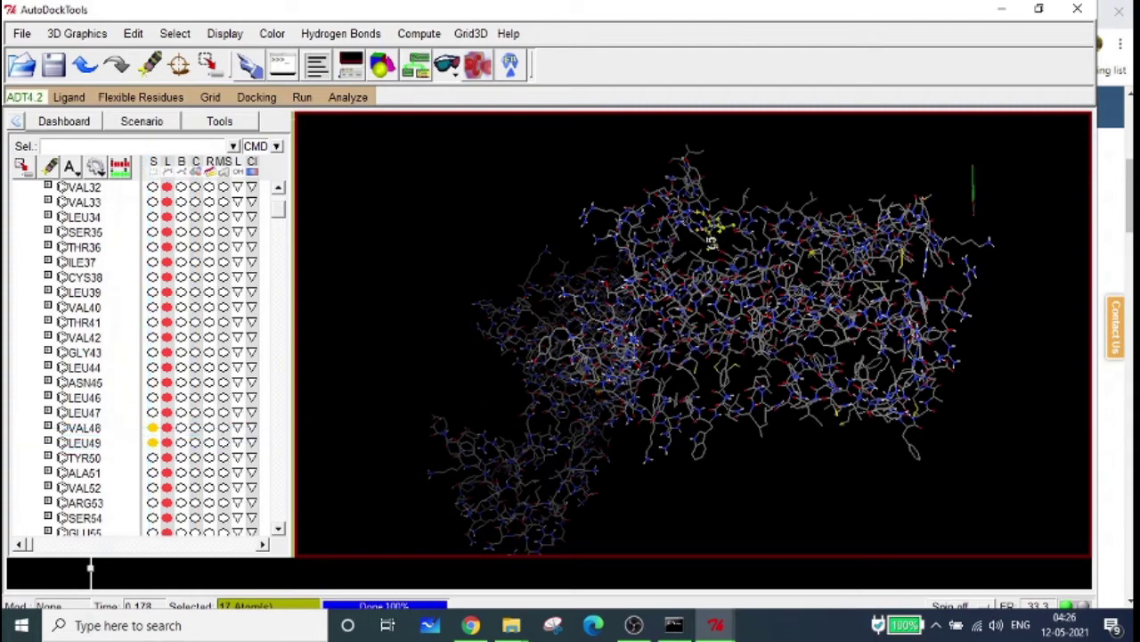
{"action": "middle_click_drag", "start_coordinate": [711, 239], "coordinate": [699, 290]}
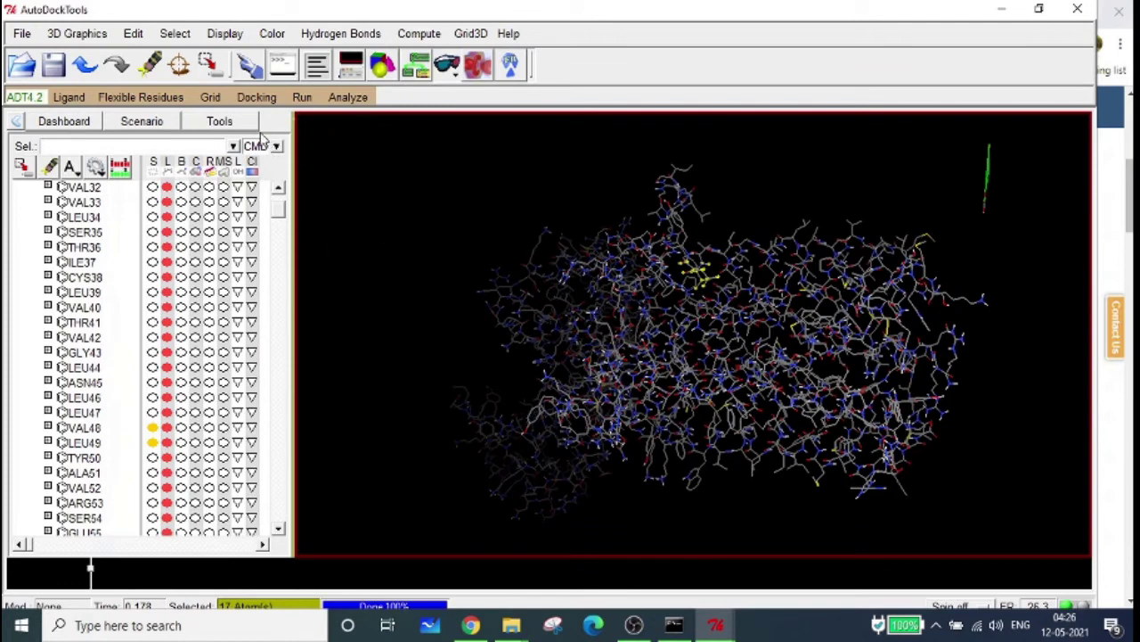
- Reopen the grid box settings and set the grid spacing to 0.5 angstrom
{"action": "left_click", "coordinate": [206, 99]}
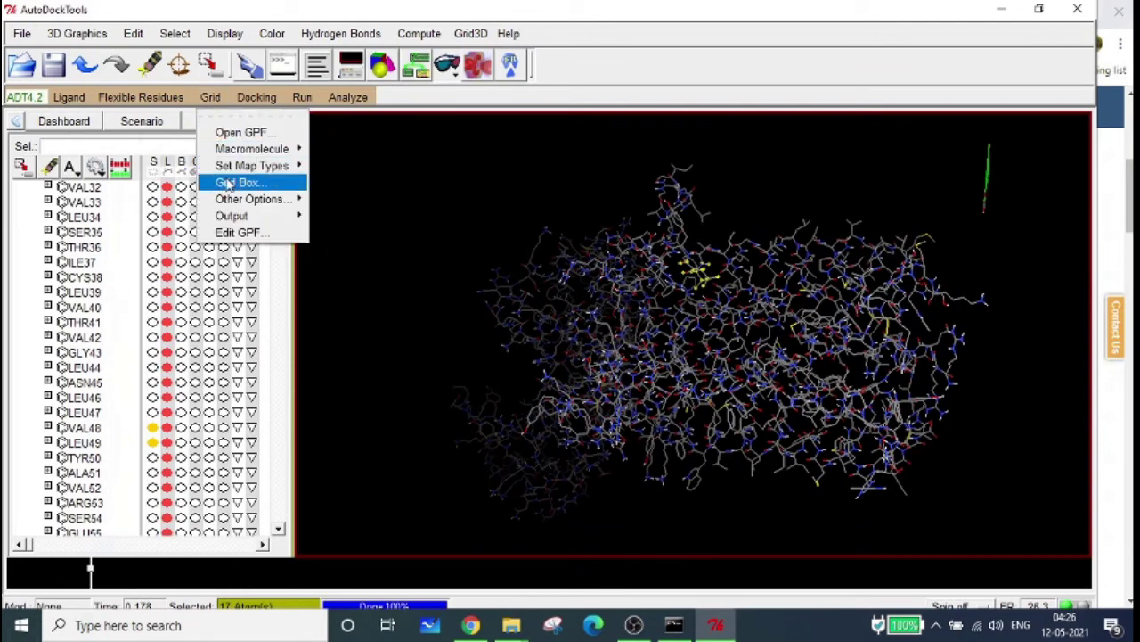
{"action": "left_click", "coordinate": [228, 183]}
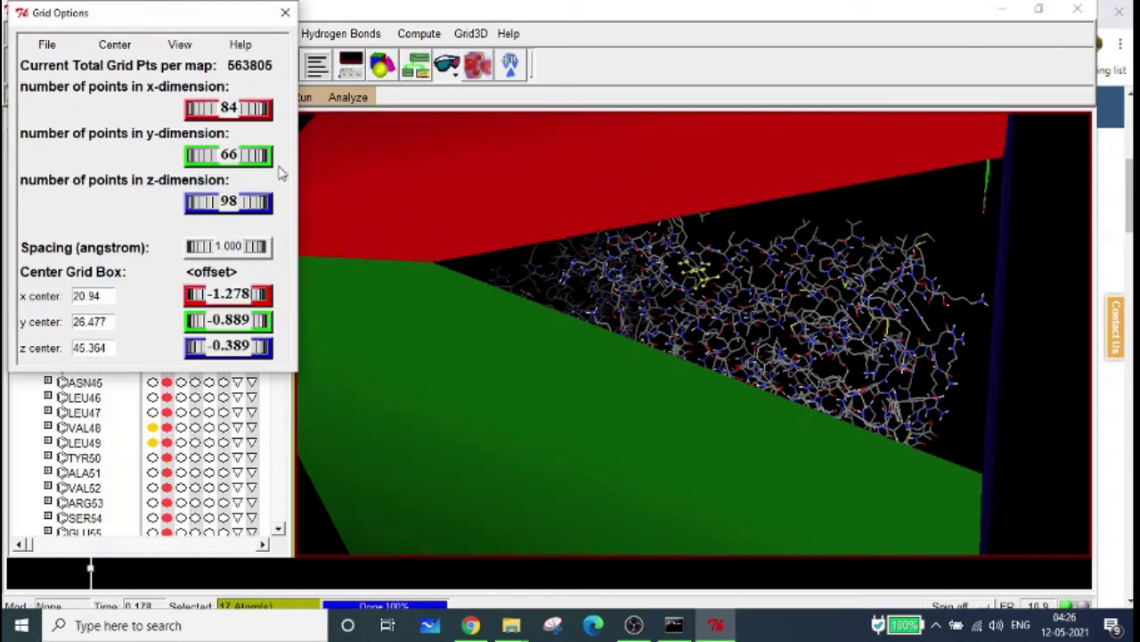
{"action": "right_click", "coordinate": [237, 245]}
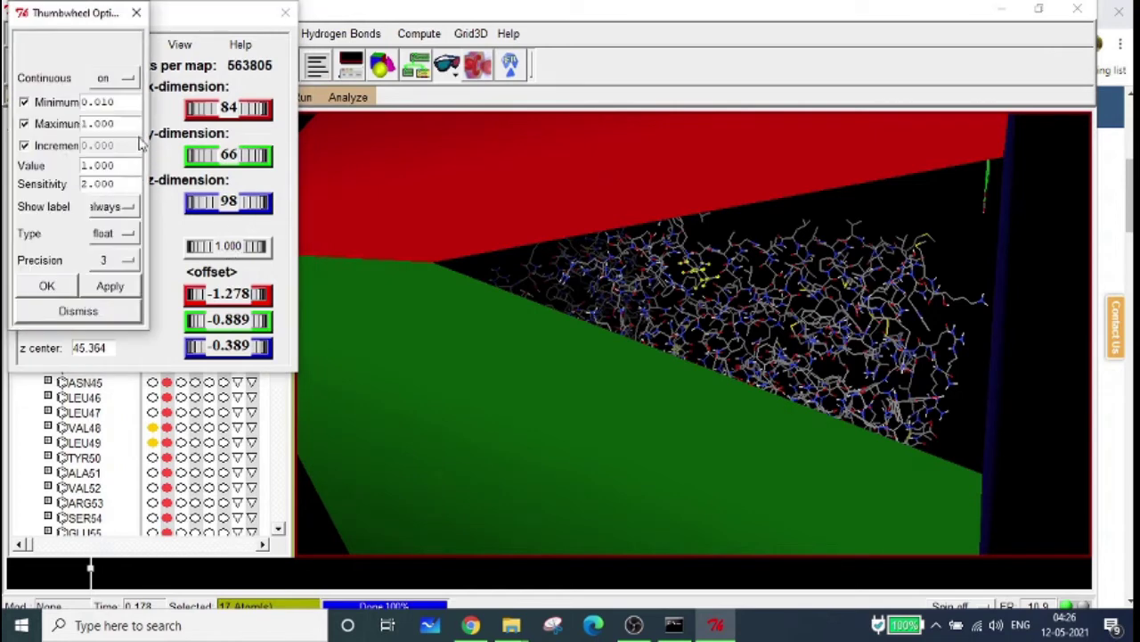
{"action": "left_click_drag", "start_coordinate": [112, 165], "coordinate": [40, 164]}
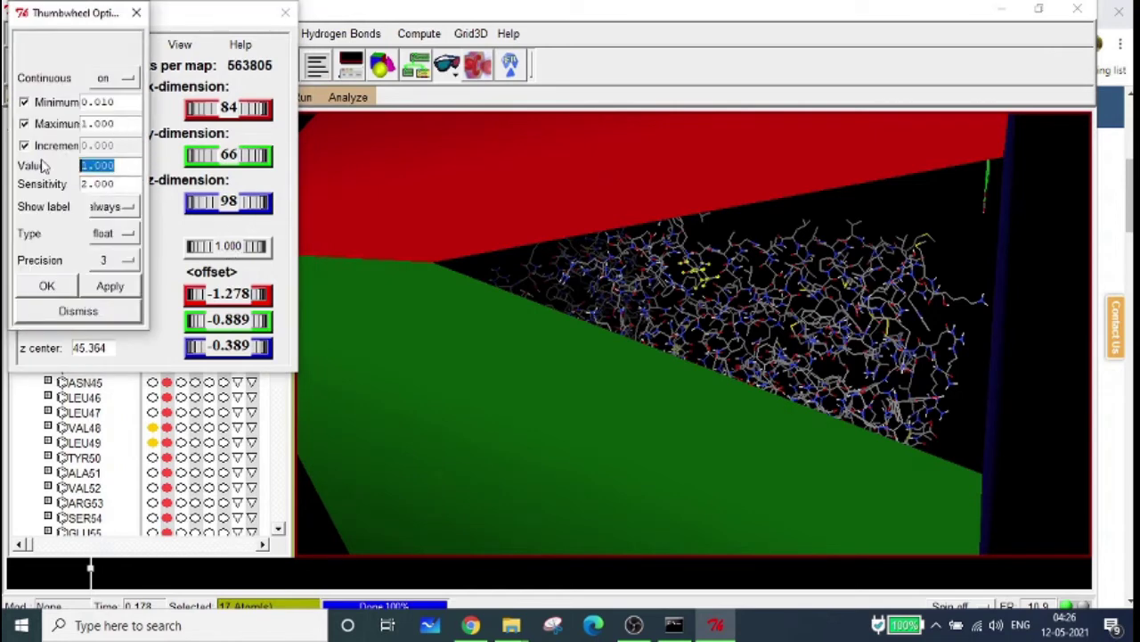
{"action": "type", "text": ".5"}
{"action": "left_click", "coordinate": [47, 286]}
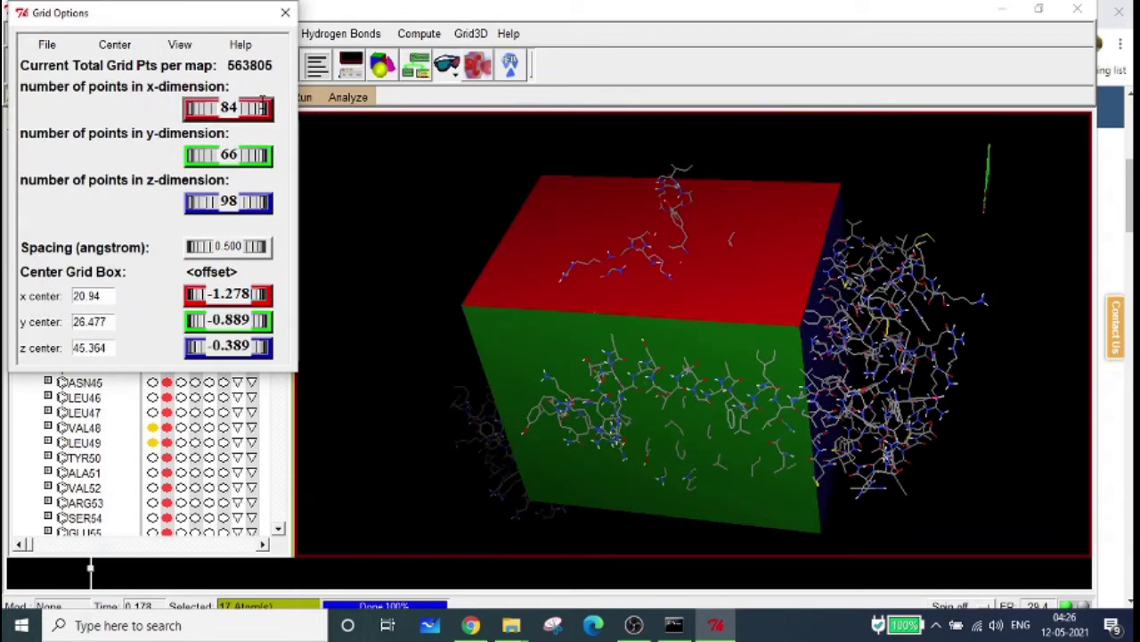
- Resize the grid box to 54 × 58 × 54 points and shift its x center offset to -13.917
{"action": "left_click_drag", "start_coordinate": [233, 108], "coordinate": [230, 155]}
{"action": "left_click_drag", "start_coordinate": [247, 201], "coordinate": [230, 203]}
{"action": "left_click_drag", "start_coordinate": [610, 332], "coordinate": [147, 288]}
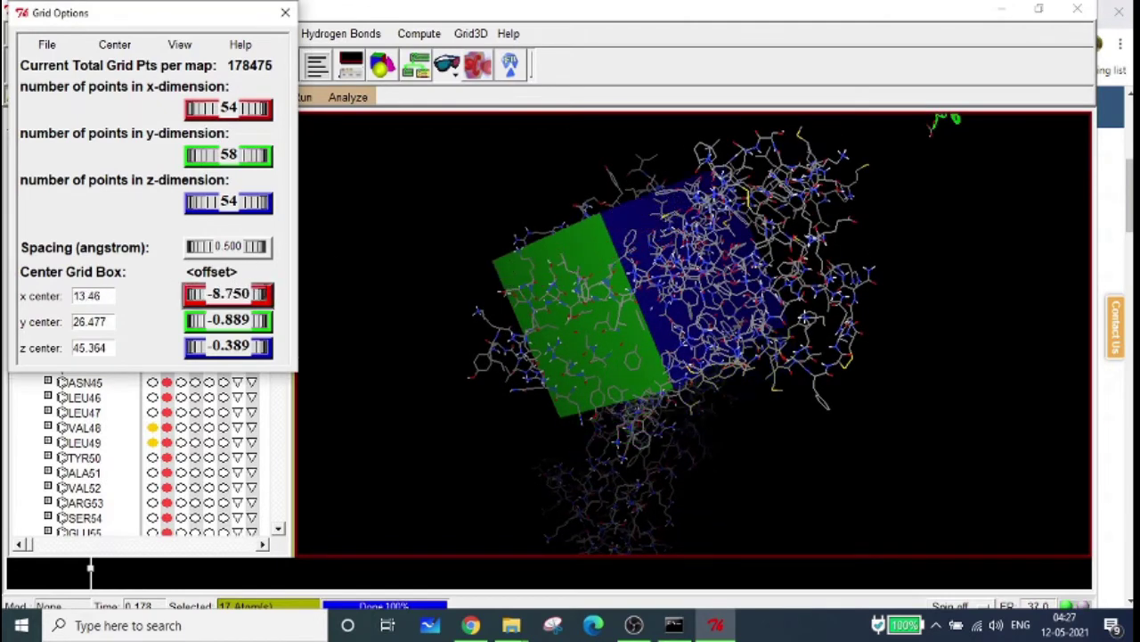
{"action": "mouse_move", "coordinate": [252, 296]}
{"action": "left_mouse_down"}
{"action": "mouse_move", "coordinate": [241, 303]}
{"action": "mouse_move", "coordinate": [249, 295]}
{"action": "left_mouse_up"}
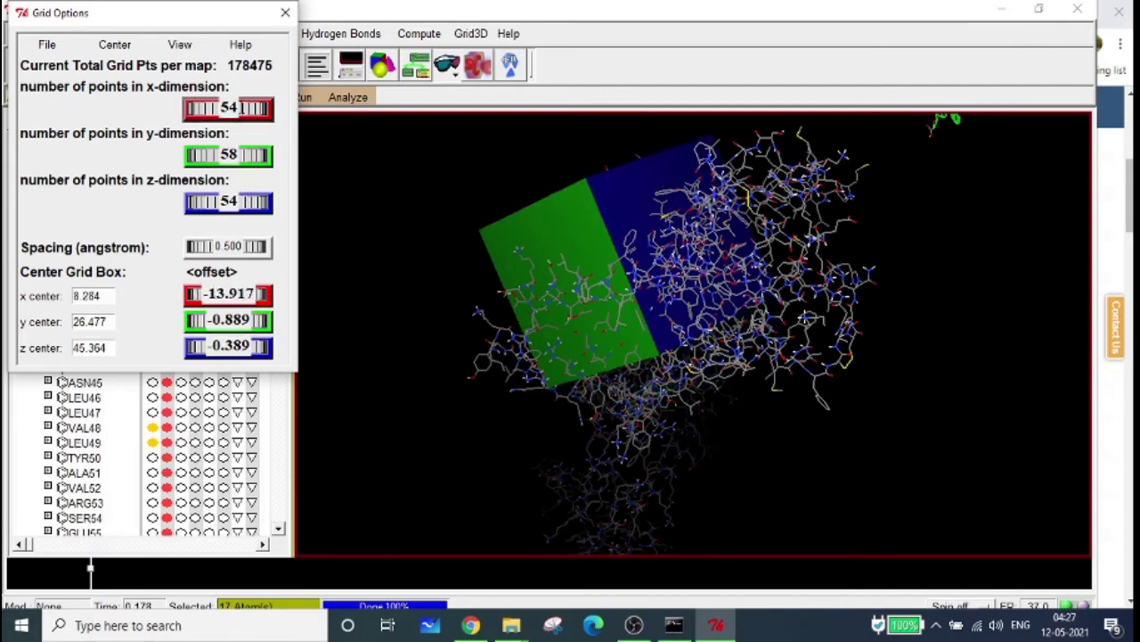
- Reduce the grid box to 36 points in the x-dimension and close the grid options
{"action": "mouse_move", "coordinate": [238, 108]}
{"action": "left_mouse_down"}
{"action": "mouse_move", "coordinate": [254, 108]}
{"action": "mouse_move", "coordinate": [228, 109]}
{"action": "mouse_move", "coordinate": [241, 108]}
{"action": "left_mouse_up"}
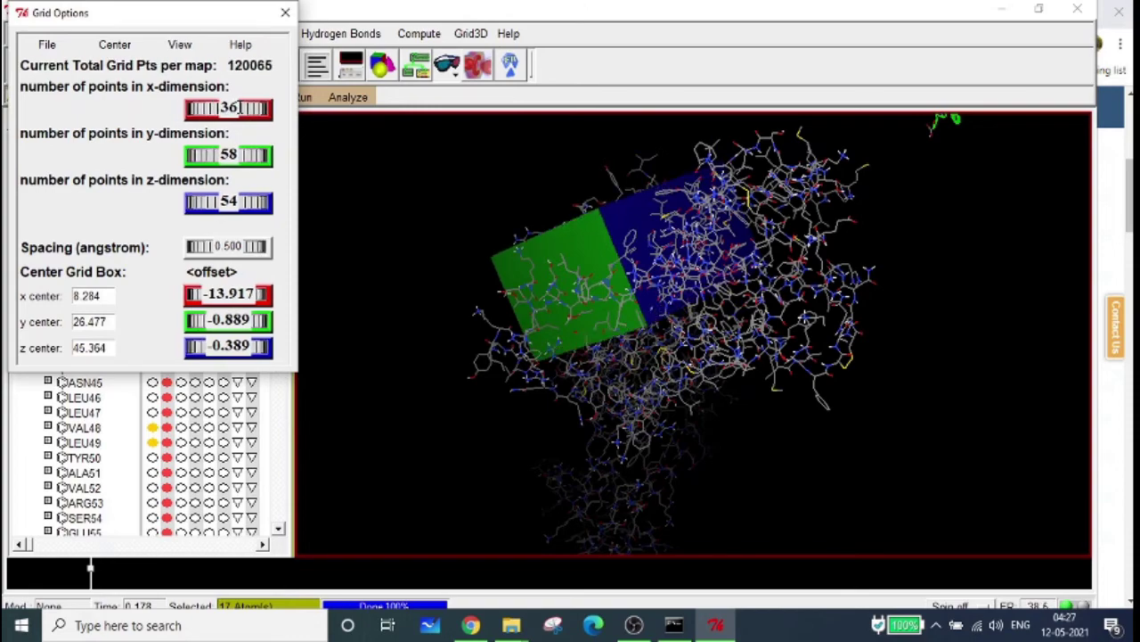
{"action": "left_click_drag", "start_coordinate": [609, 242], "coordinate": [648, 275]}
{"action": "left_click", "coordinate": [284, 15]}
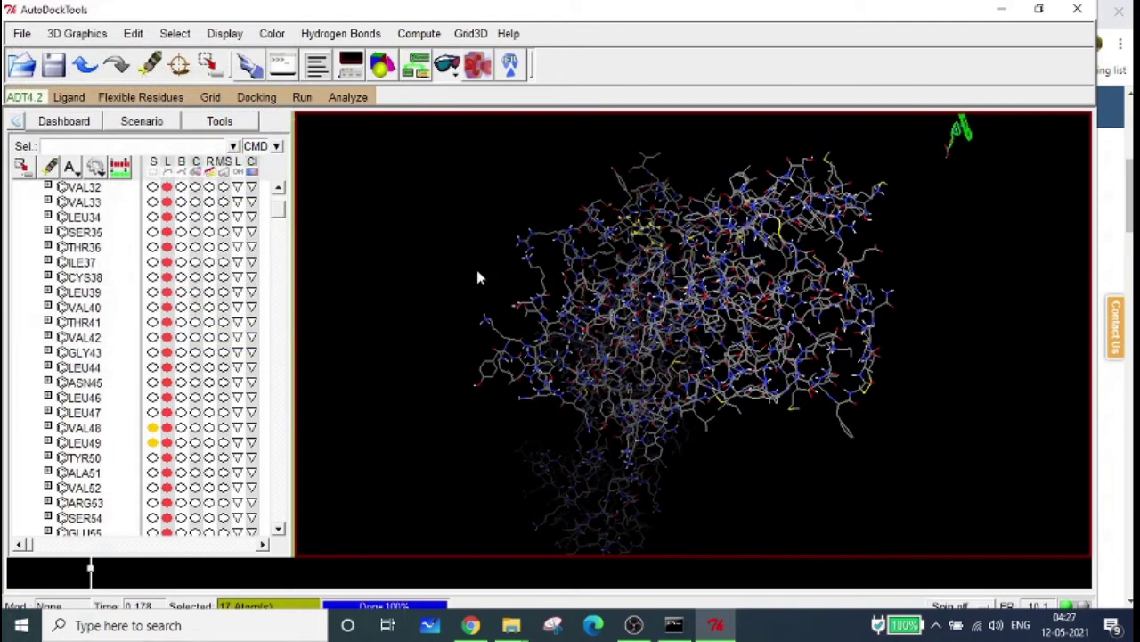
- Deselect residues VAL48 and LEU49 and collapse chain A of the 3rze receptor
{"action": "left_click_drag", "start_coordinate": [476, 275], "coordinate": [535, 357]}
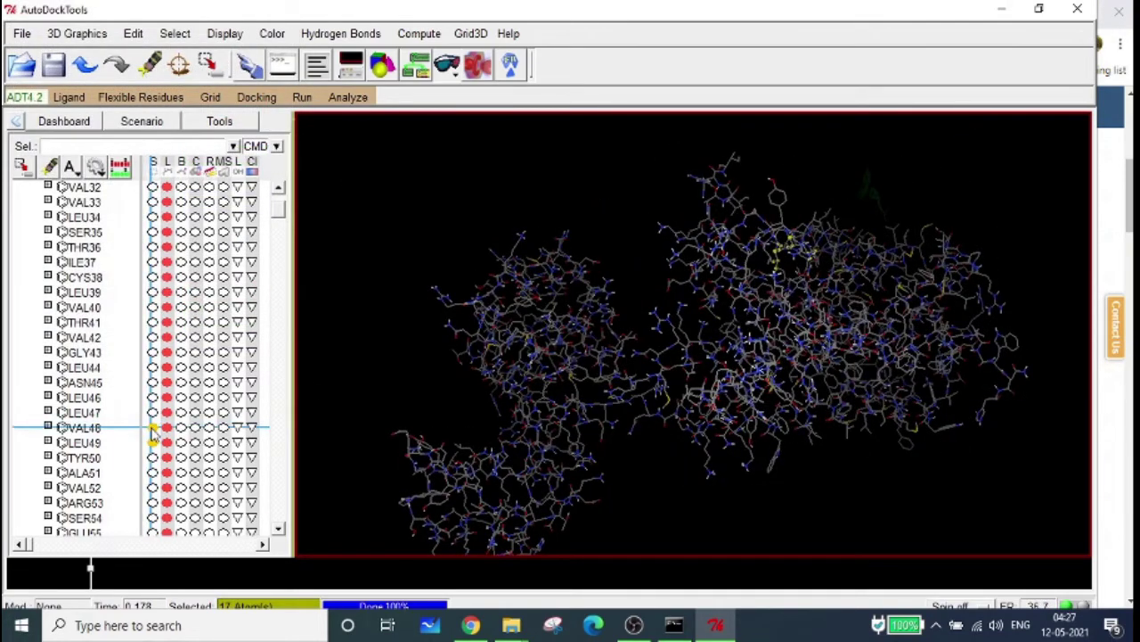
{"action": "left_click_drag", "start_coordinate": [152, 428], "coordinate": [152, 442]}
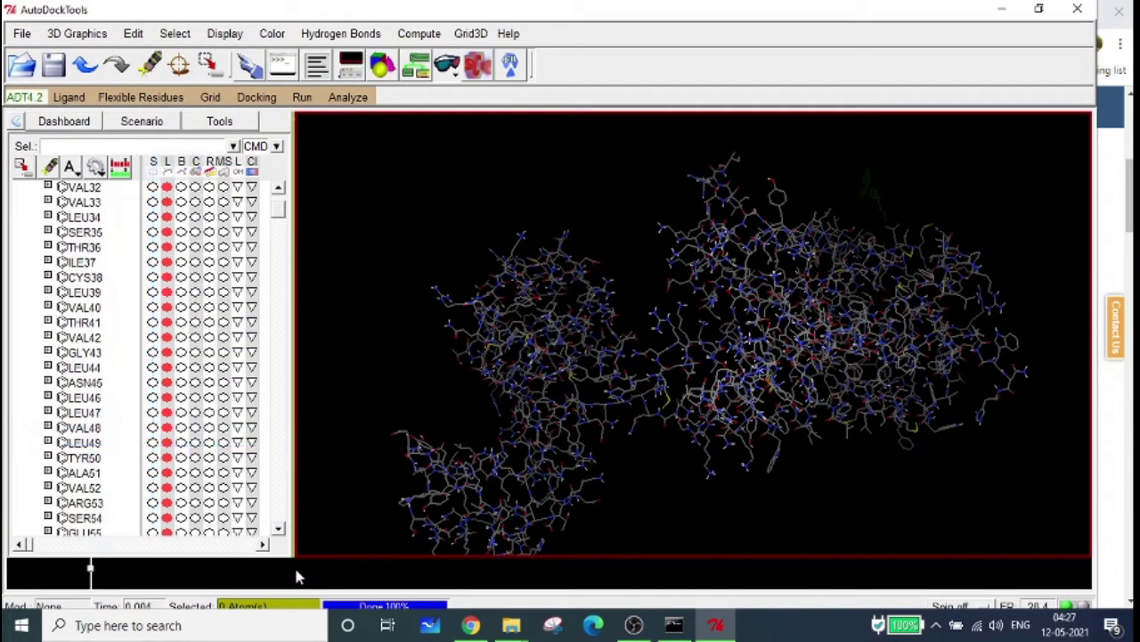
{"action": "left_click_drag", "start_coordinate": [276, 211], "coordinate": [282, 188]}
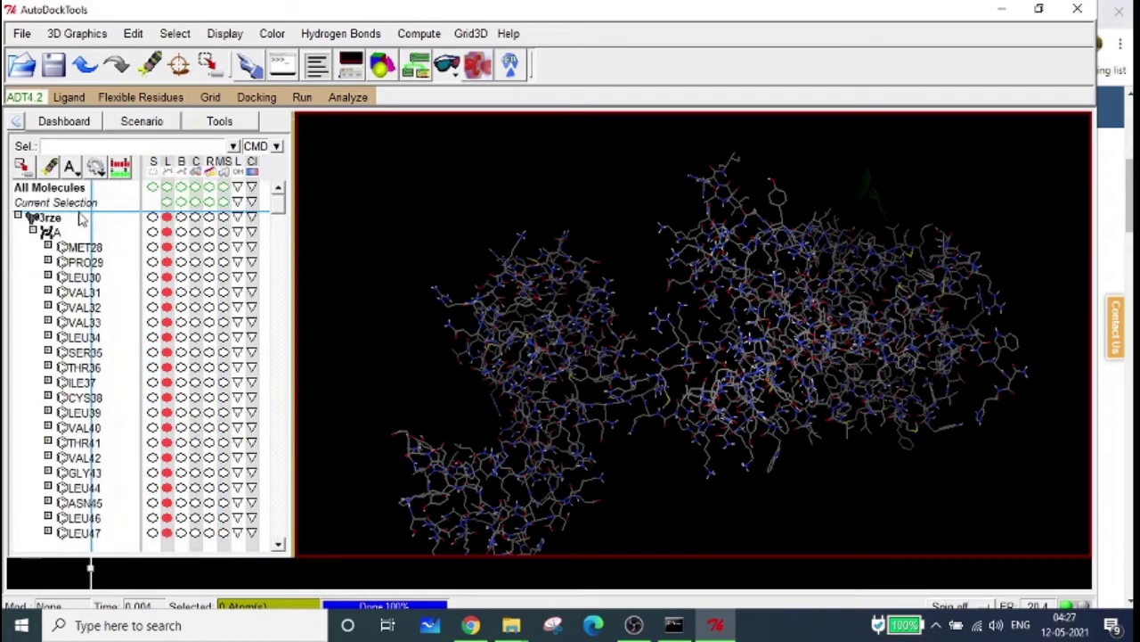
{"action": "left_click", "coordinate": [33, 230]}
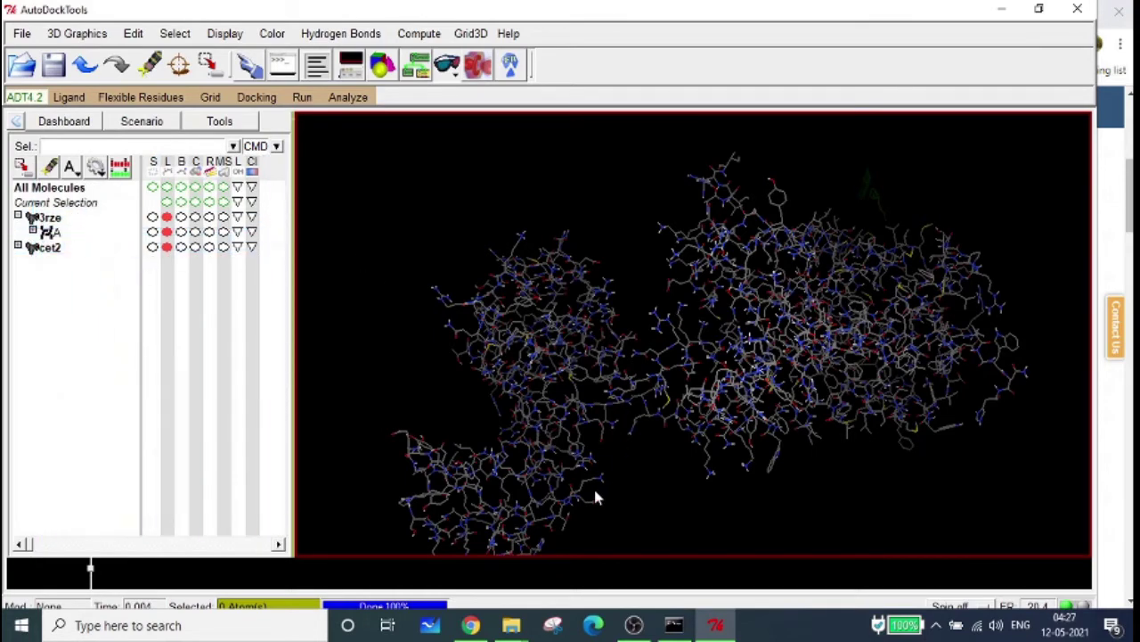
{"action": "left_click", "coordinate": [717, 622]}
{"action": "left_click", "coordinate": [720, 622]}
{"action": "left_click_drag", "start_coordinate": [656, 329], "coordinate": [650, 236]}
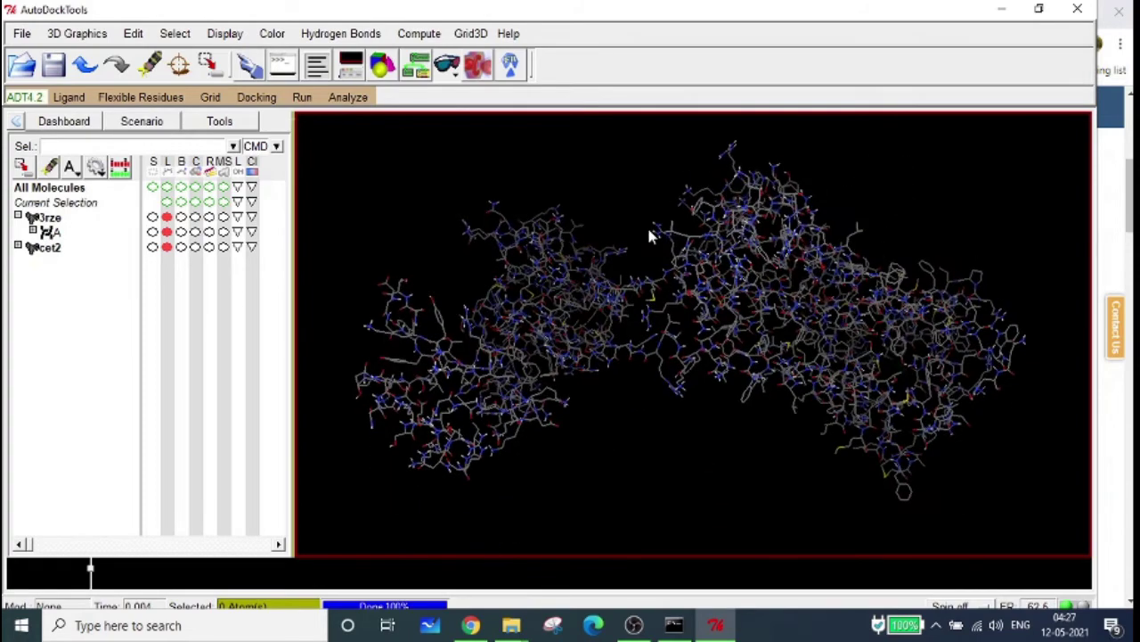
- Switch to the workspace folder in File Explorer and open the AutoGrid log file 1.glg in Notepad
{"action": "mouse_move", "coordinate": [512, 624]}
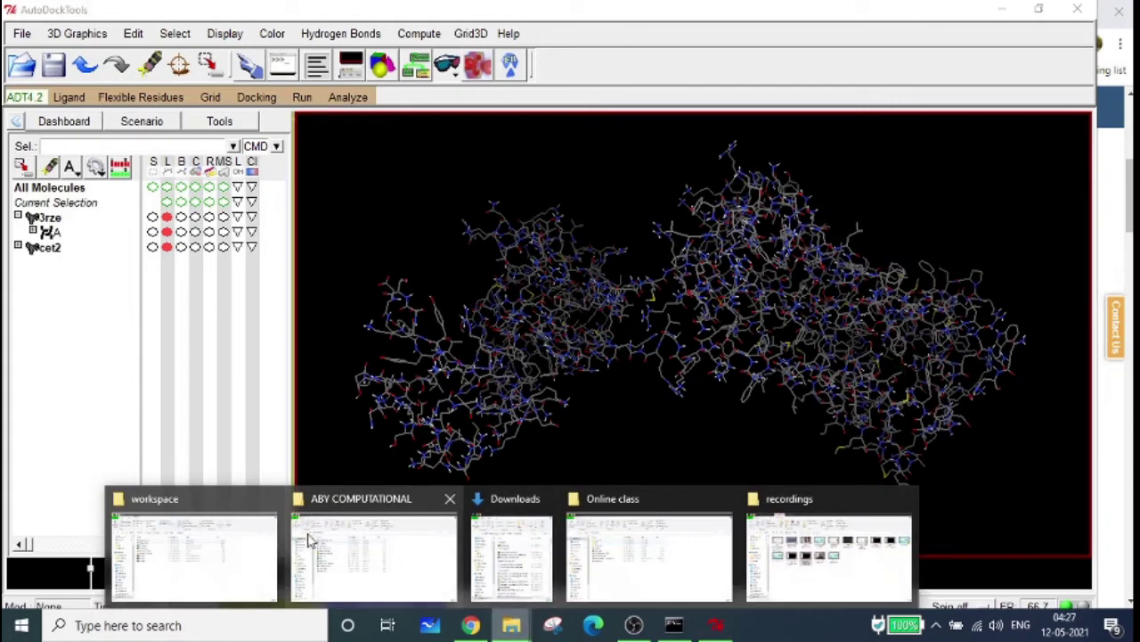
{"action": "left_click", "coordinate": [190, 546]}
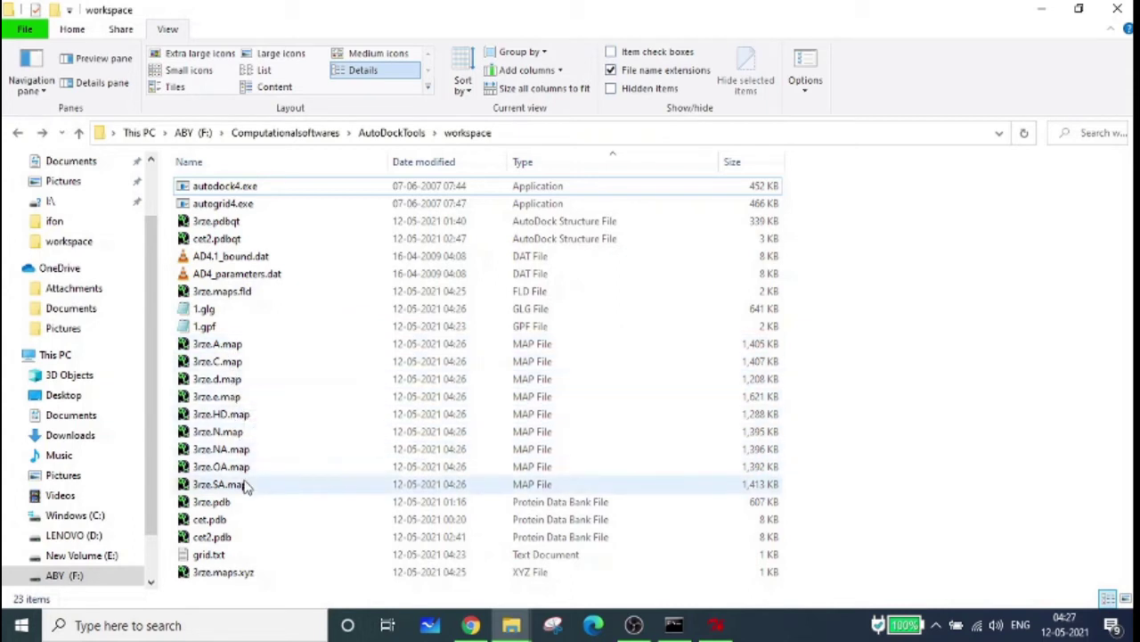
{"action": "left_click", "coordinate": [229, 317]}
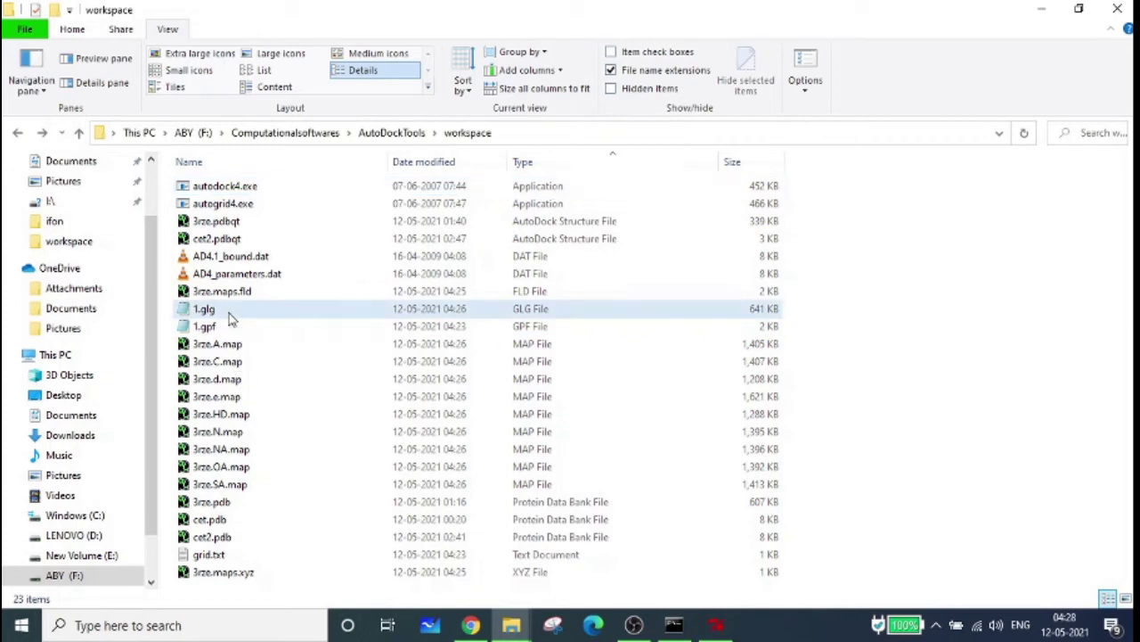
{"action": "double_click", "coordinate": [229, 313]}
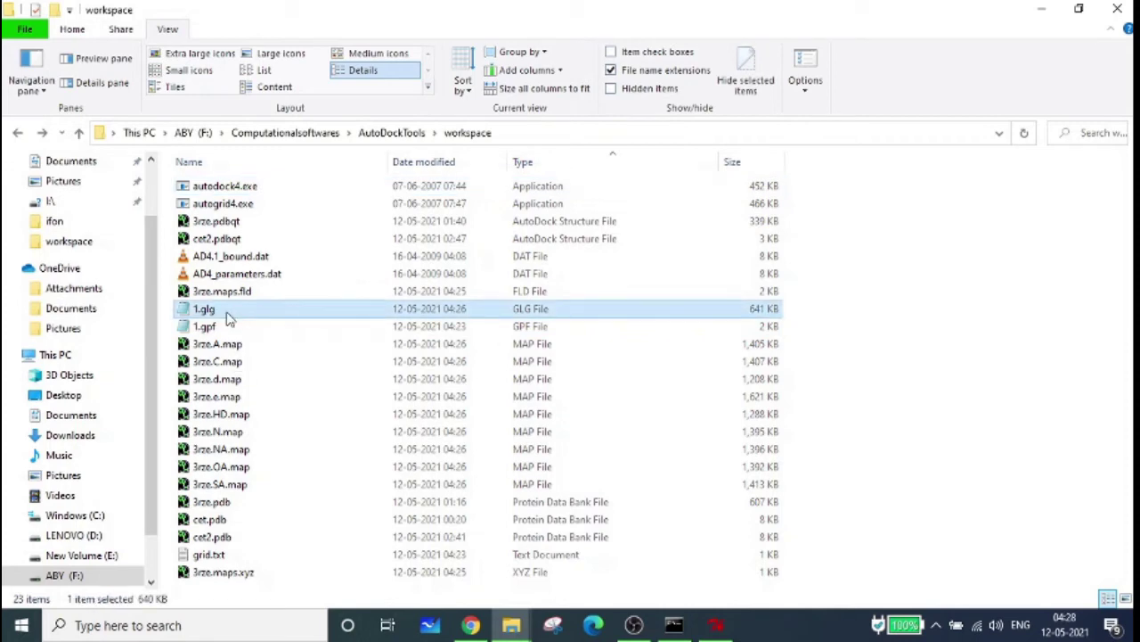
{"action": "left_click", "coordinate": [762, 206]}
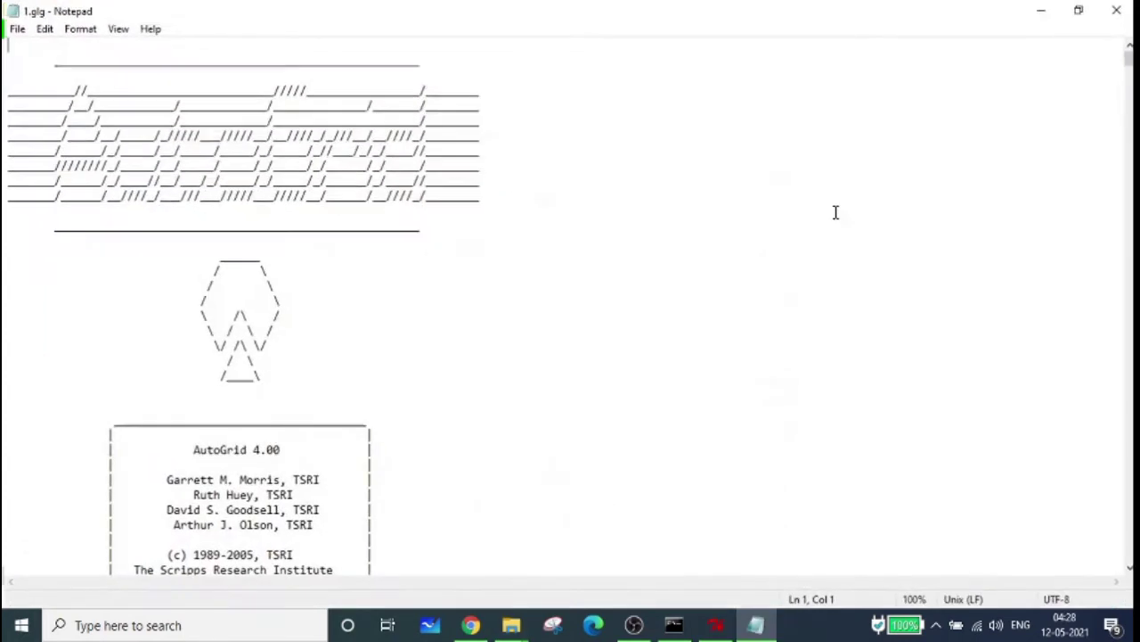
- Examine the end of the 1.glg log for the grid map energies and the completion status
{"action": "left_click_drag", "start_coordinate": [1130, 55], "coordinate": [1130, 556]}
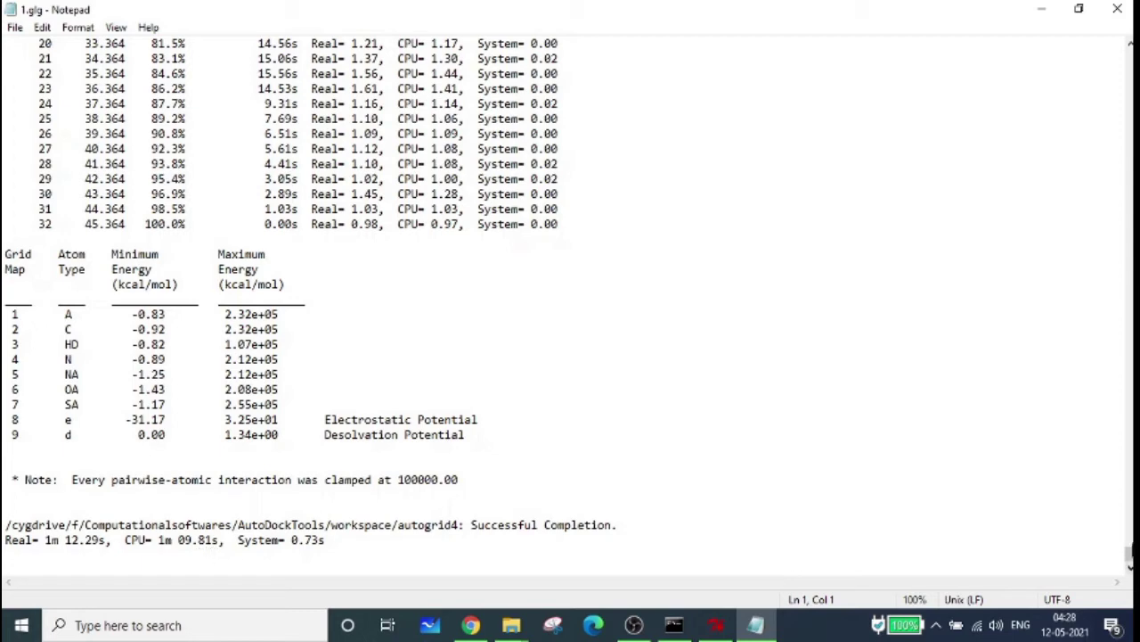
{"action": "scroll", "coordinate": [571, 303], "scroll_direction": "up", "scroll_amount": 10}
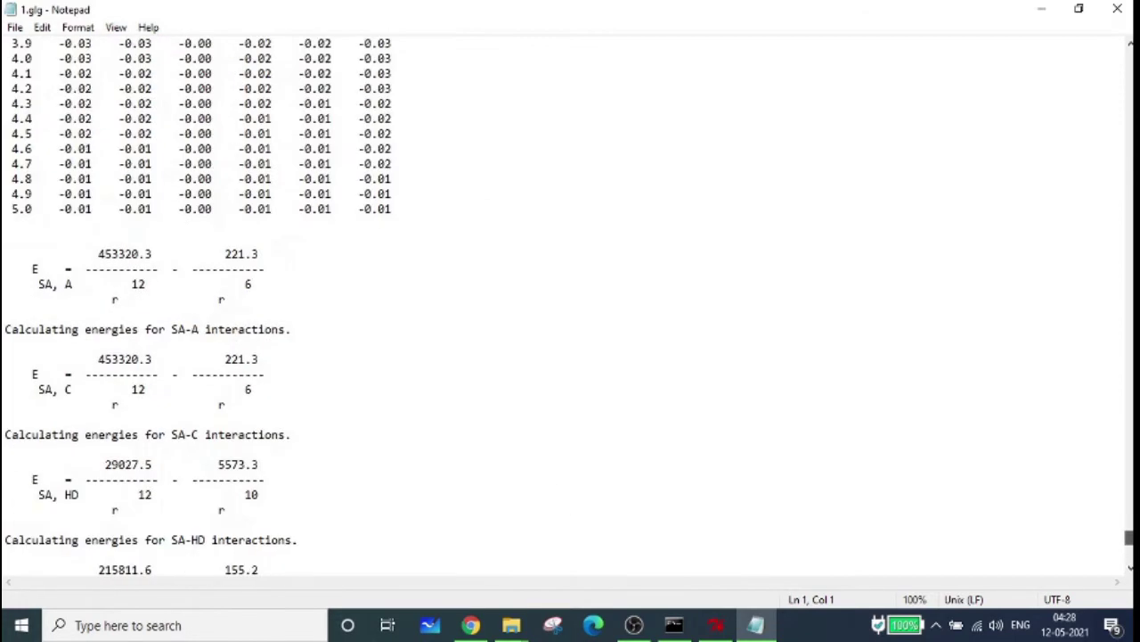
{"action": "scroll", "coordinate": [559, 335], "scroll_direction": "down", "scroll_amount": 3}
{"action": "scroll", "coordinate": [559, 336], "scroll_direction": "up", "scroll_amount": 8}
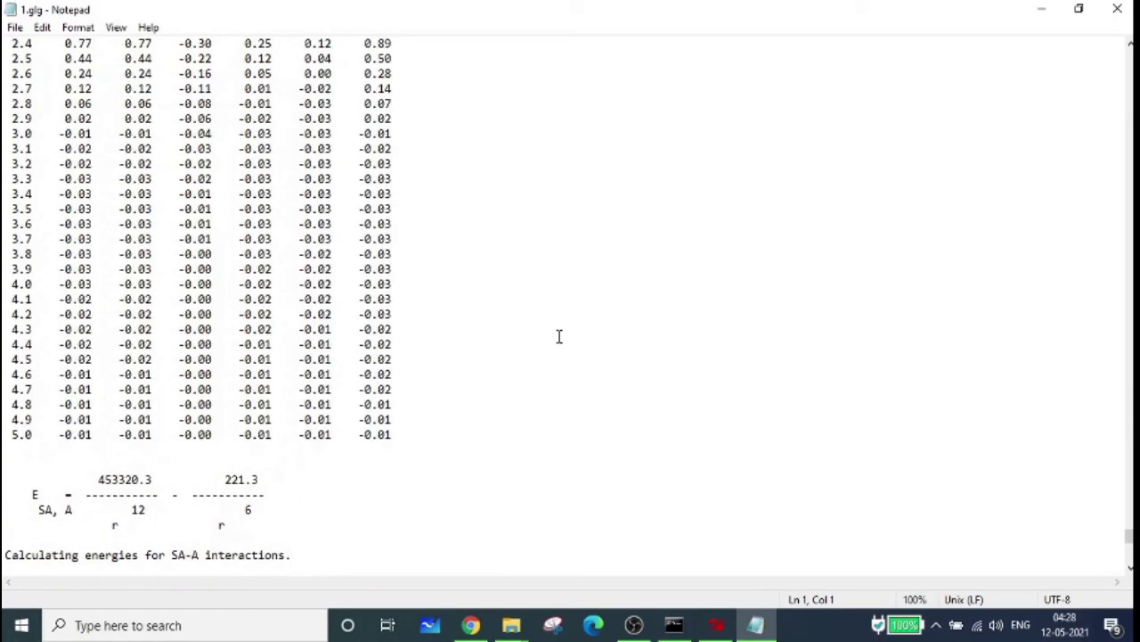
- Read the 1.glg log from its beginning, covering the free energy coefficients, atom type parameters, grid settings and receptor atom assignments
{"action": "scroll", "coordinate": [499, 137], "scroll_direction": "up", "scroll_amount": 20}
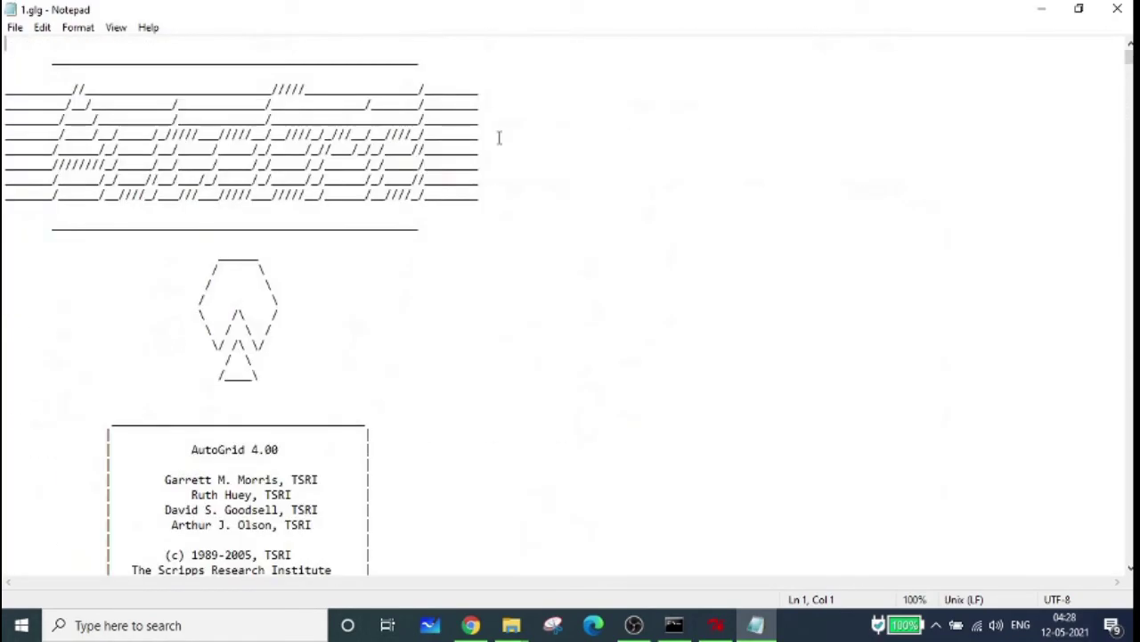
{"action": "scroll", "coordinate": [263, 264], "scroll_direction": "down", "scroll_amount": 7}
{"action": "scroll", "coordinate": [181, 294], "scroll_direction": "down", "scroll_amount": 3}
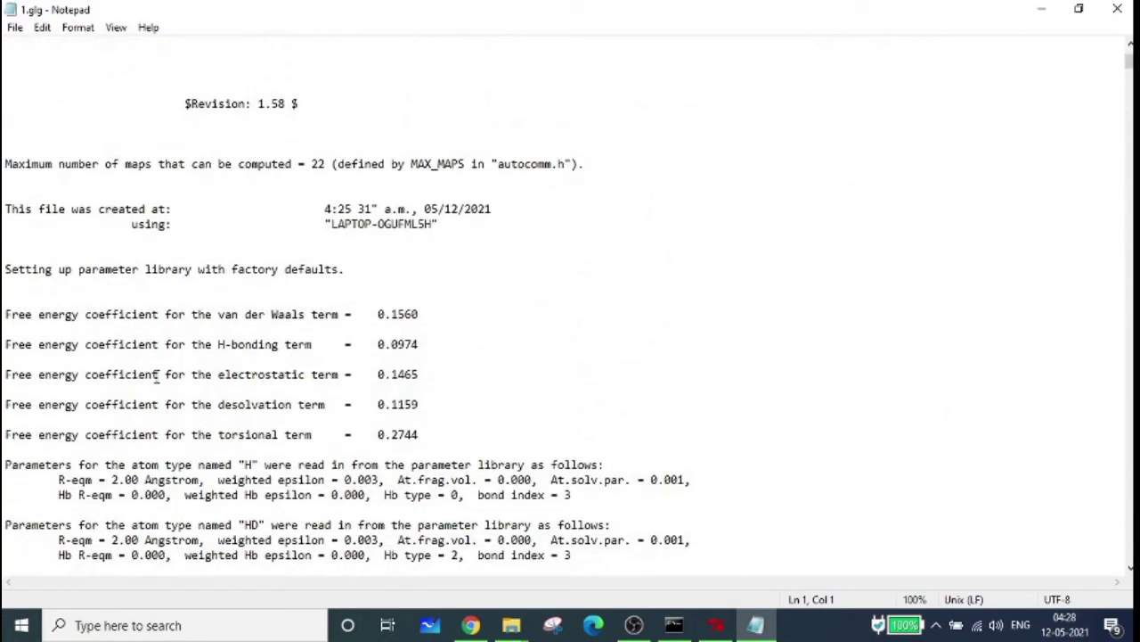
{"action": "scroll", "coordinate": [229, 336], "scroll_direction": "down", "scroll_amount": 4}
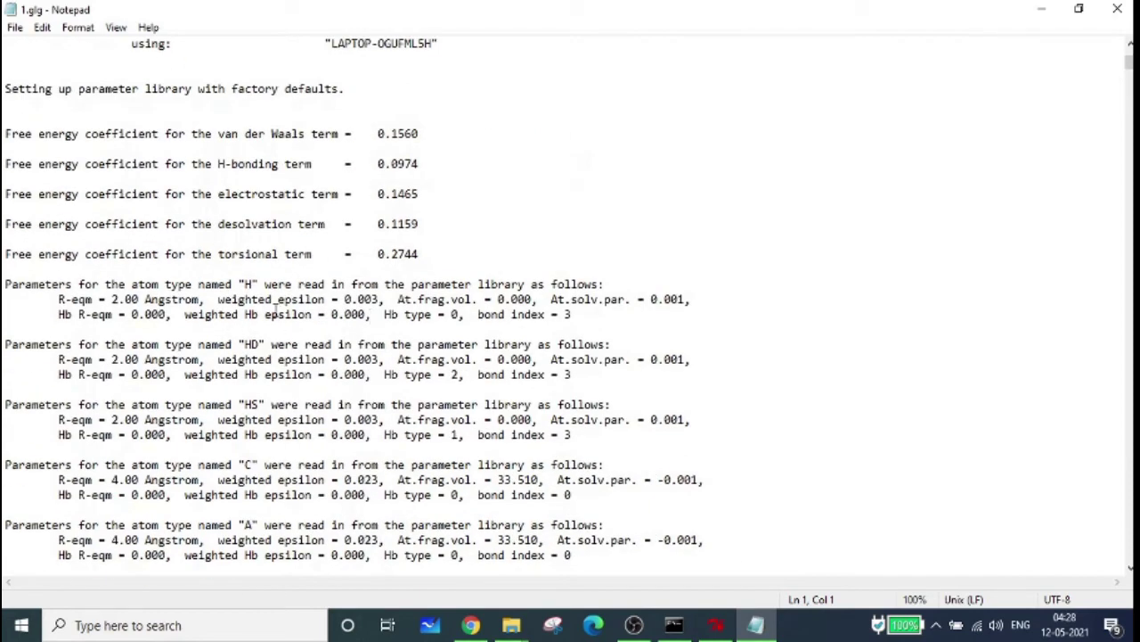
{"action": "scroll", "coordinate": [235, 285], "scroll_direction": "down", "scroll_amount": 7}
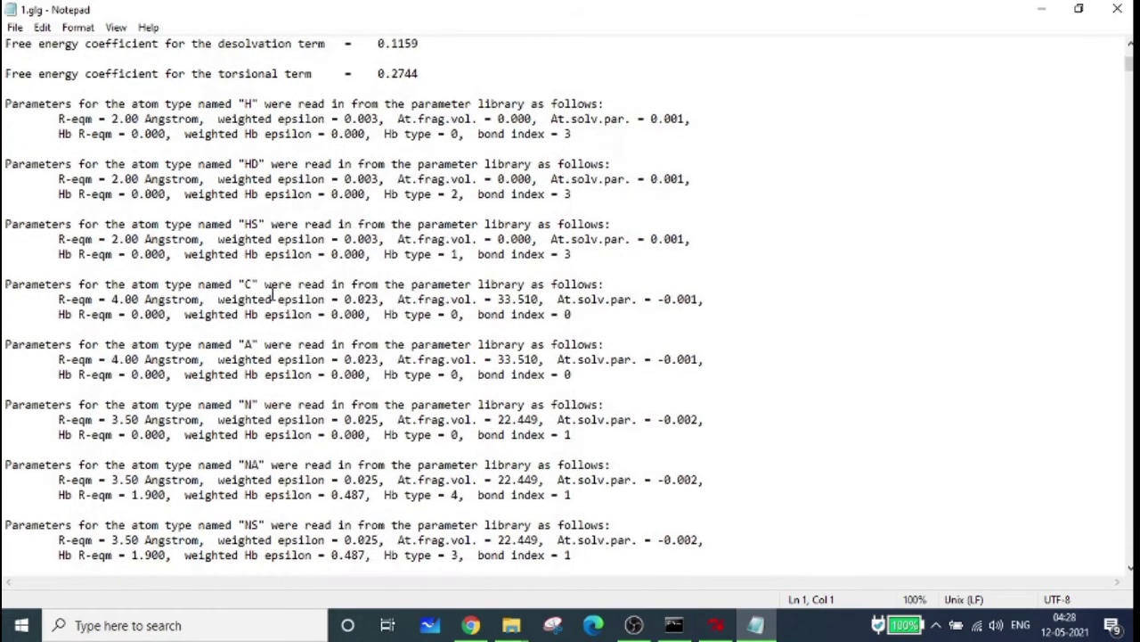
{"action": "scroll", "coordinate": [261, 317], "scroll_direction": "down", "scroll_amount": 15}
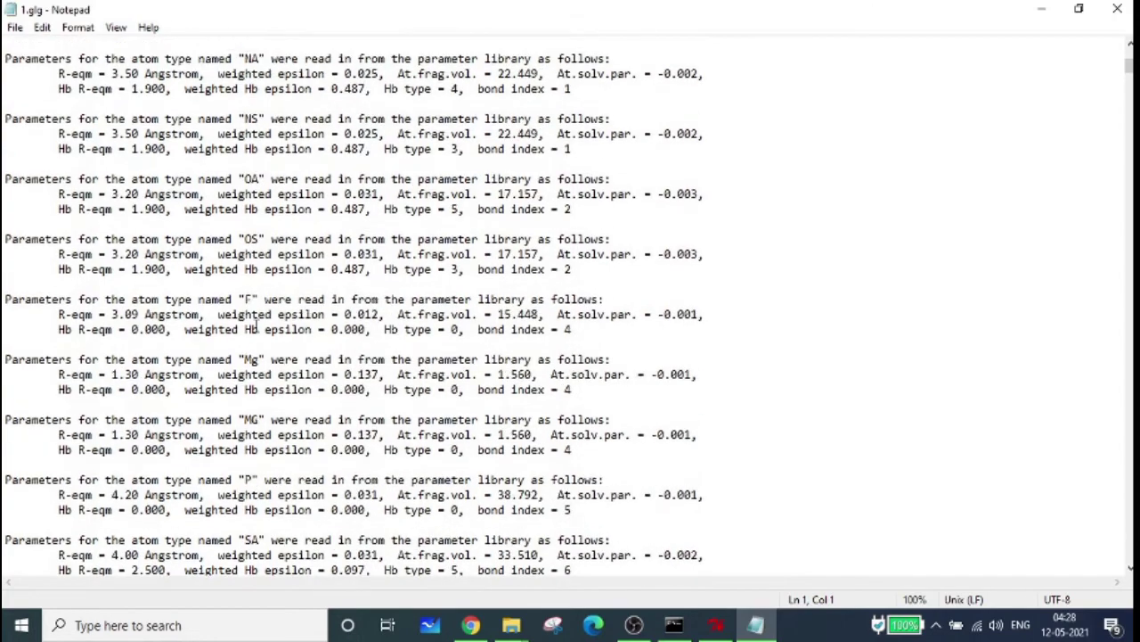
{"action": "scroll", "coordinate": [254, 329], "scroll_direction": "down", "scroll_amount": 17}
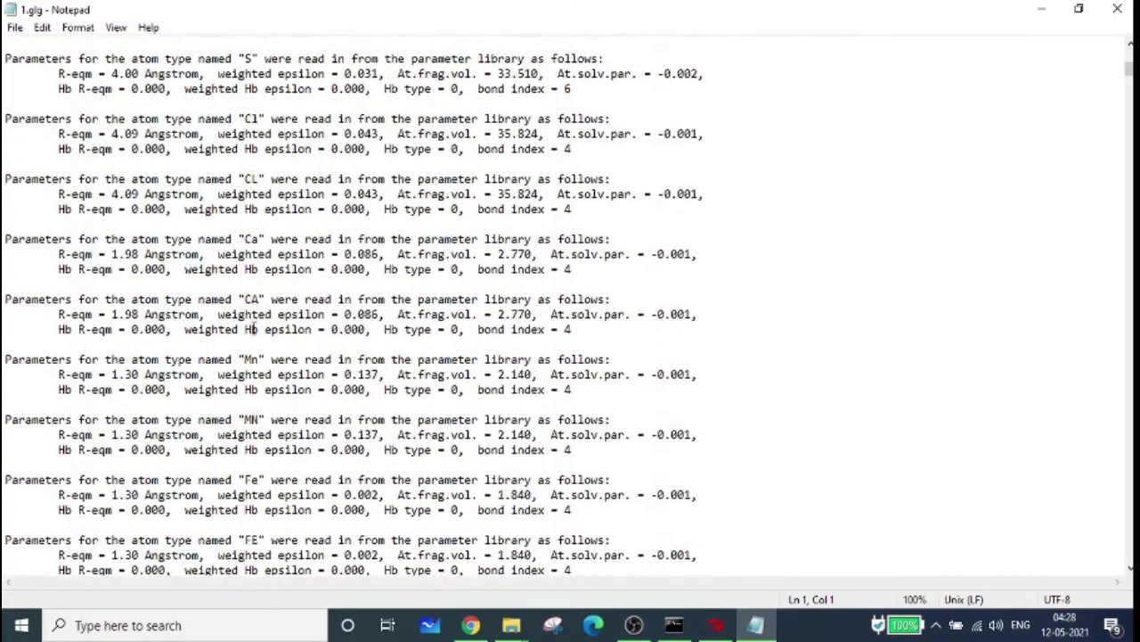
{"action": "scroll", "coordinate": [249, 331], "scroll_direction": "down", "scroll_amount": 2}
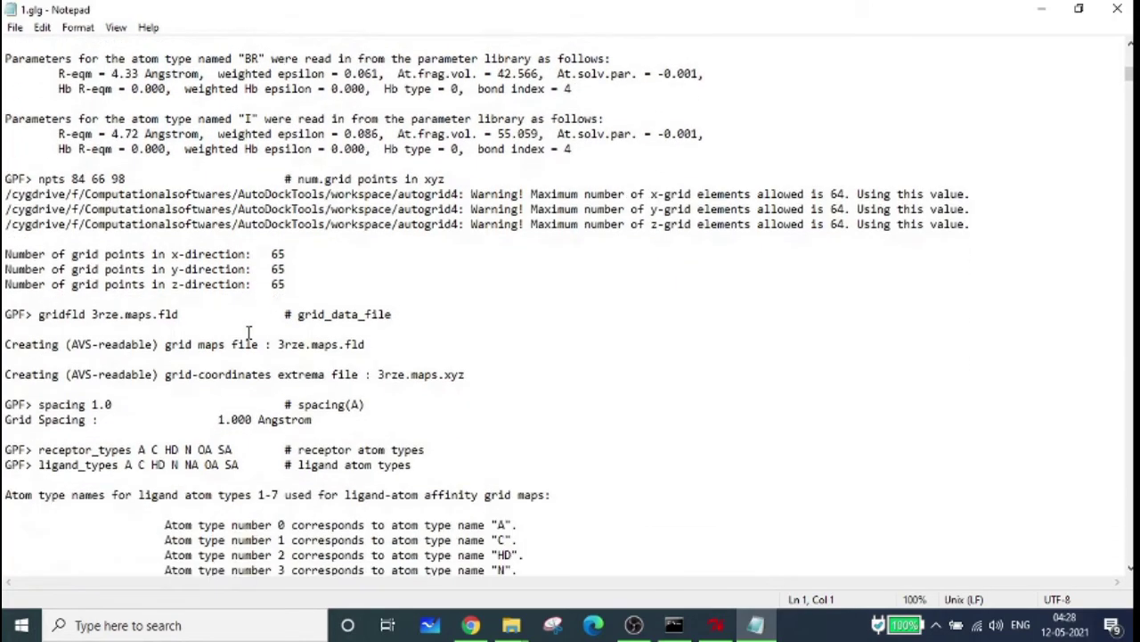
{"action": "scroll", "coordinate": [380, 395], "scroll_direction": "down", "scroll_amount": 9}
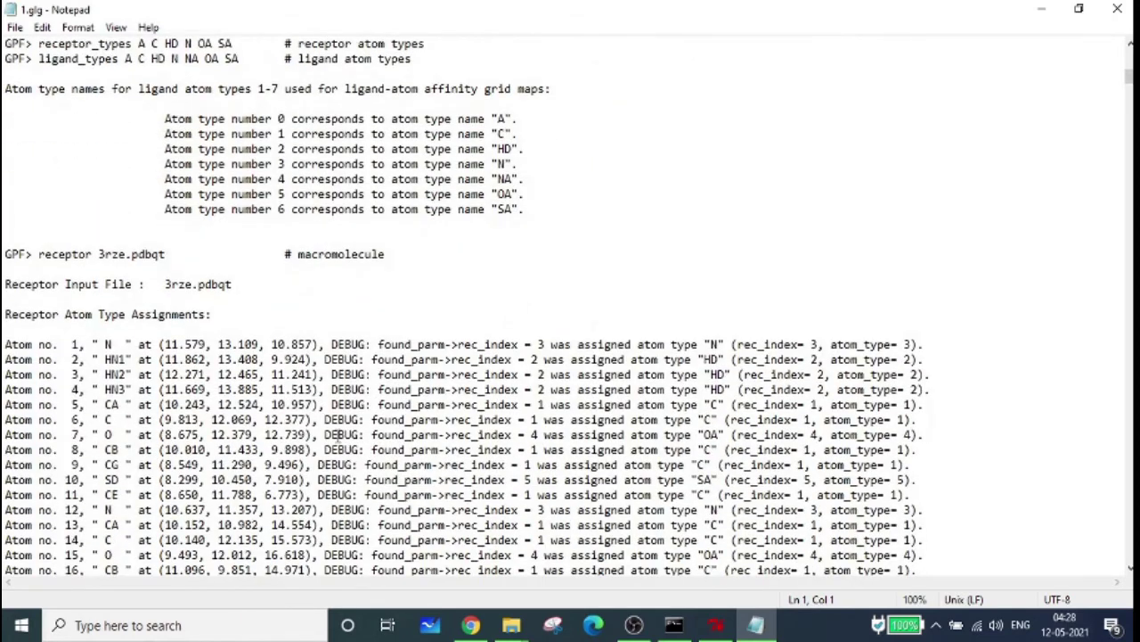
- Review the AutoGrid output files in the workspace folder and switch back to AutoDockTools
{"action": "mouse_move", "coordinate": [512, 625]}
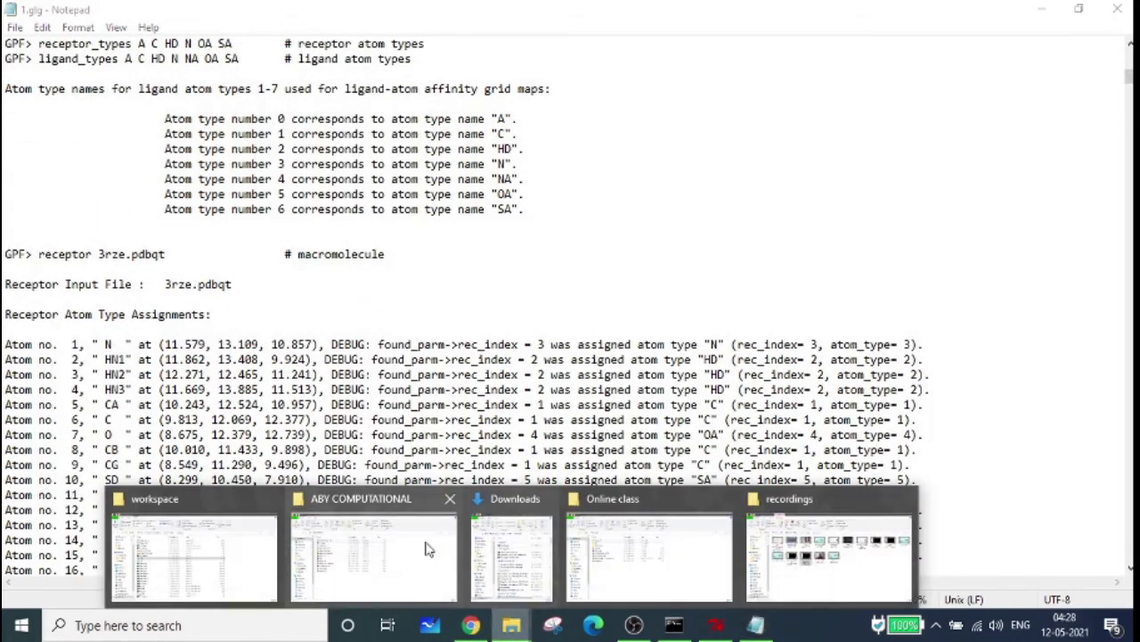
{"action": "left_click", "coordinate": [240, 557]}
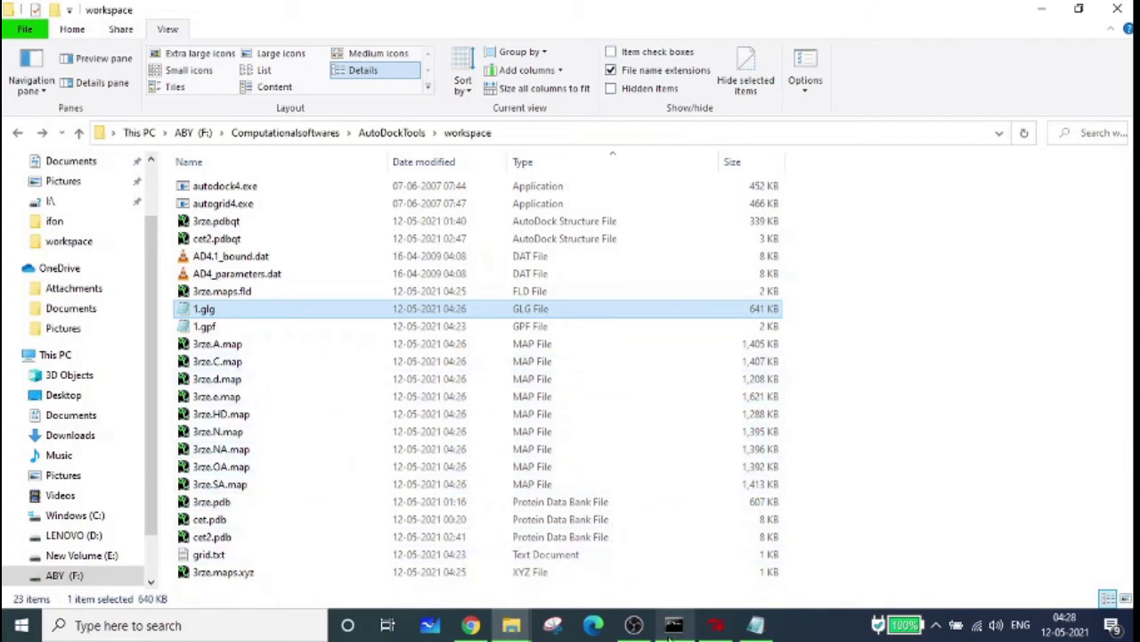
{"action": "left_click", "coordinate": [716, 628]}
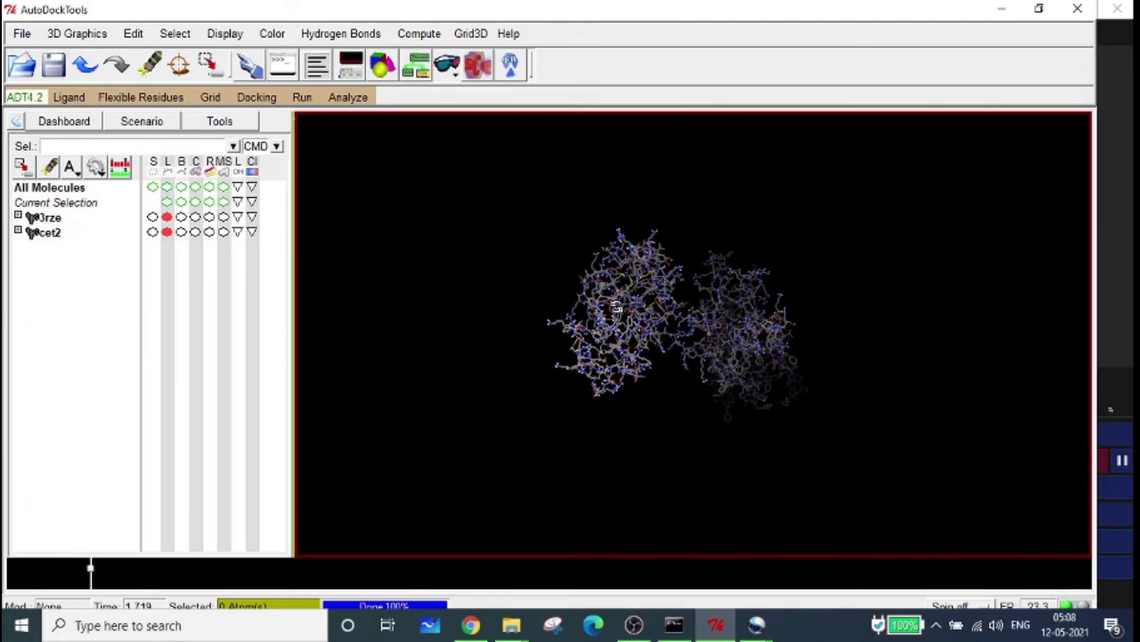
{"action": "left_click_drag", "start_coordinate": [640, 301], "coordinate": [851, 412]}
{"action": "left_click_drag", "start_coordinate": [697, 411], "coordinate": [655, 288]}
{"action": "left_click_drag", "start_coordinate": [594, 268], "coordinate": [551, 317]}
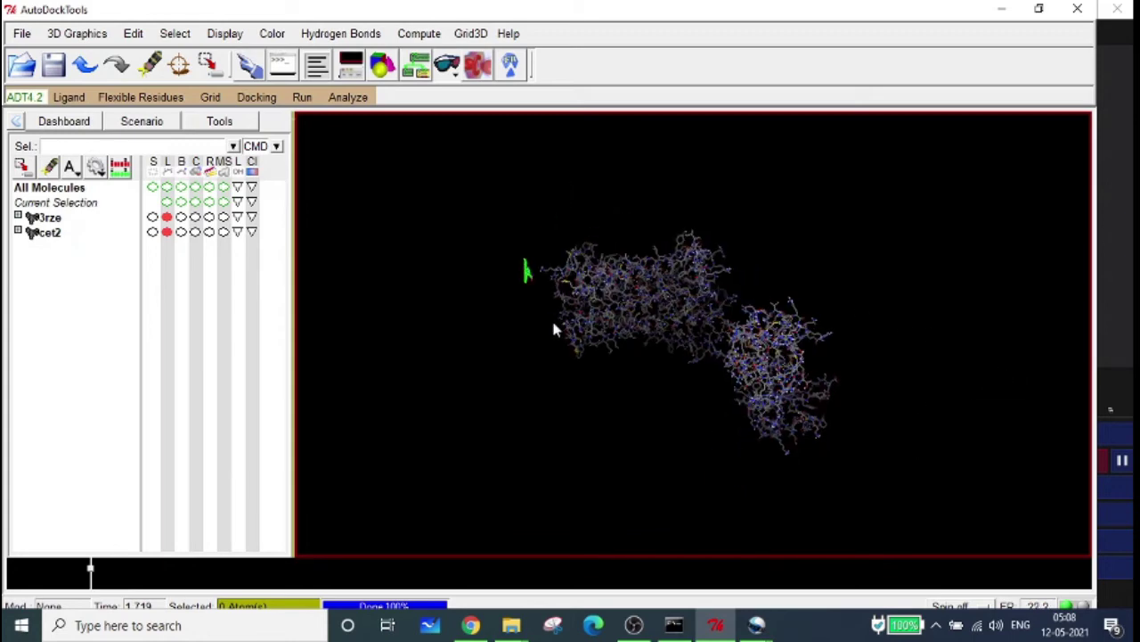
{"action": "scroll", "coordinate": [552, 319], "scroll_direction": "up", "scroll_amount": 2}
{"action": "left_click_drag", "start_coordinate": [834, 417], "coordinate": [665, 339]}
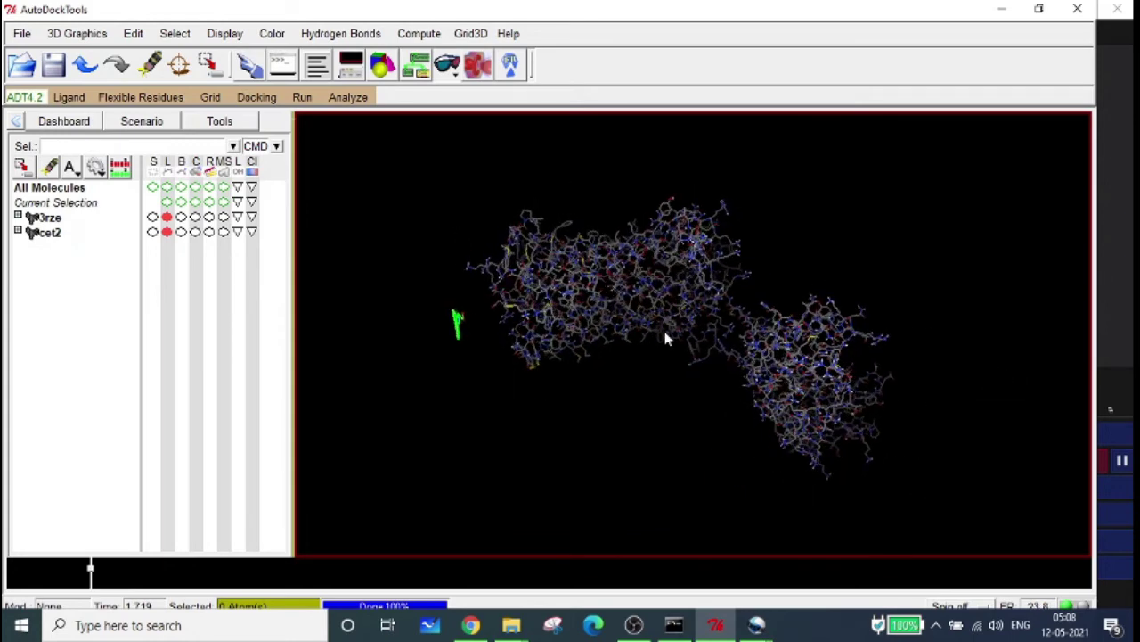
- Set 3rze.pdbqt from the workspace folder as the rigid macromolecule file for docking
{"action": "left_click", "coordinate": [257, 100]}
{"action": "mouse_move", "coordinate": [285, 151]}
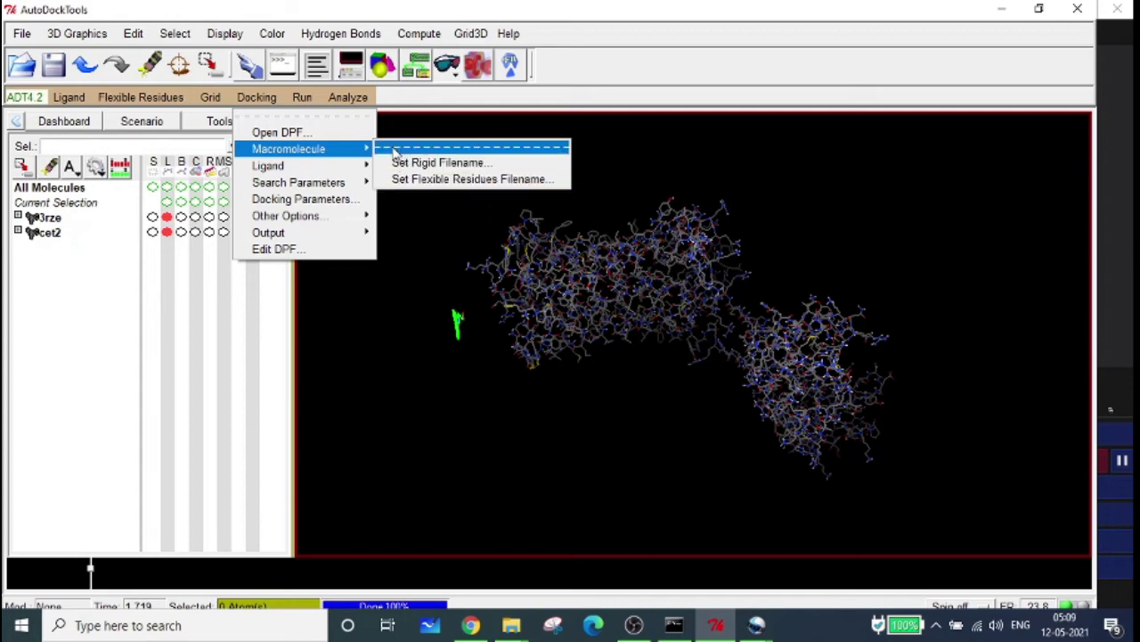
{"action": "left_click", "coordinate": [456, 164]}
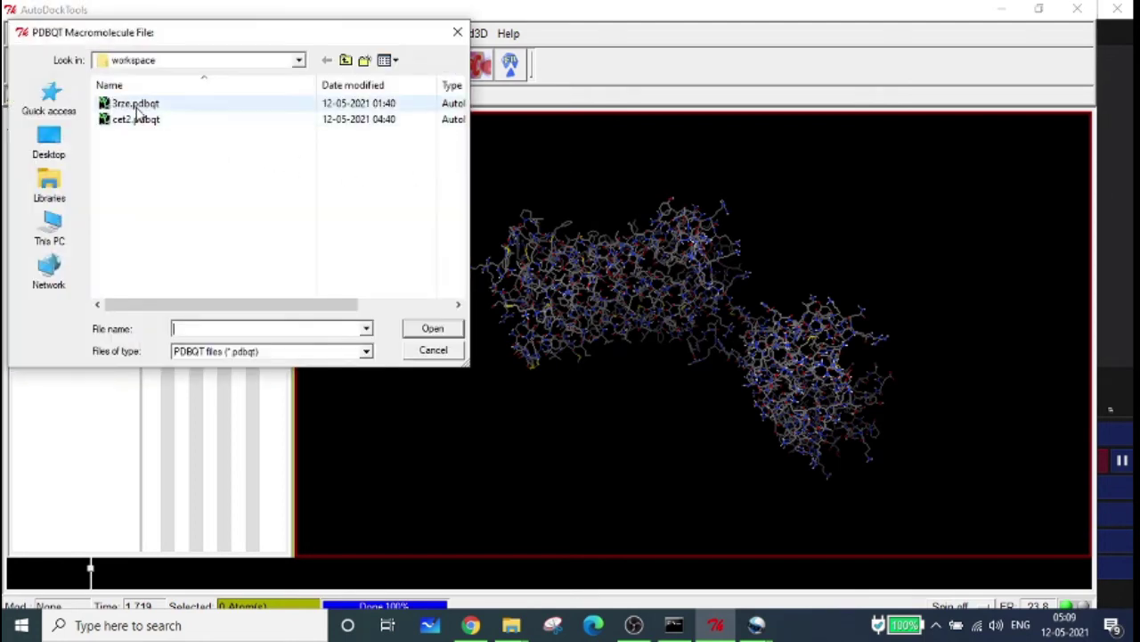
{"action": "left_click", "coordinate": [136, 104]}
{"action": "left_click", "coordinate": [431, 329]}
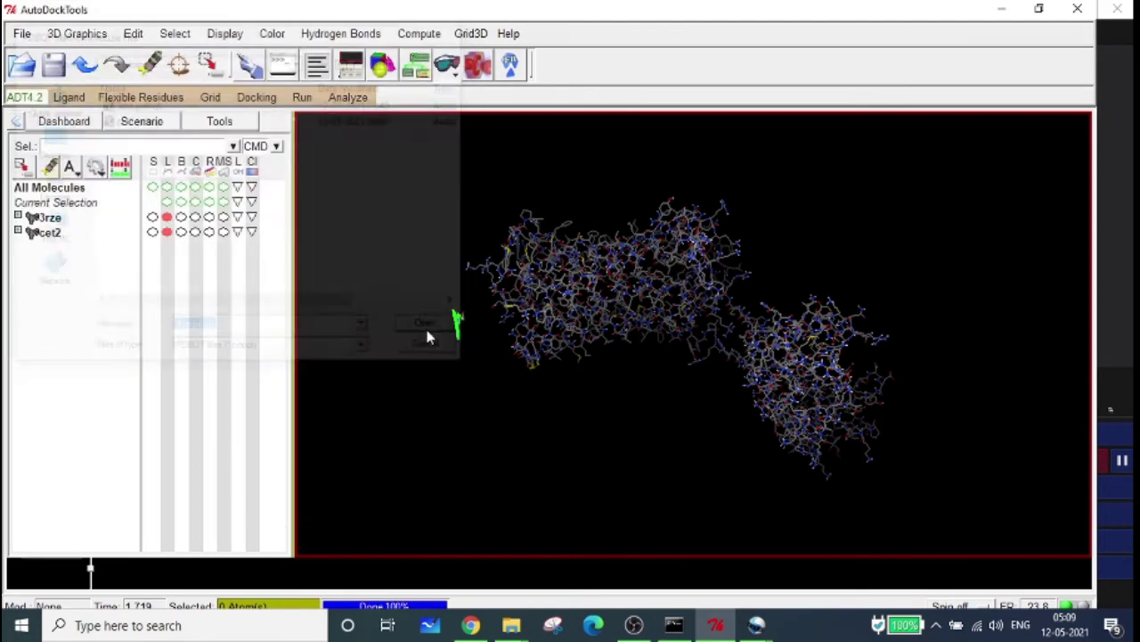
- Choose the loaded molecule cet2 as the docking ligand
{"action": "left_click", "coordinate": [262, 100]}
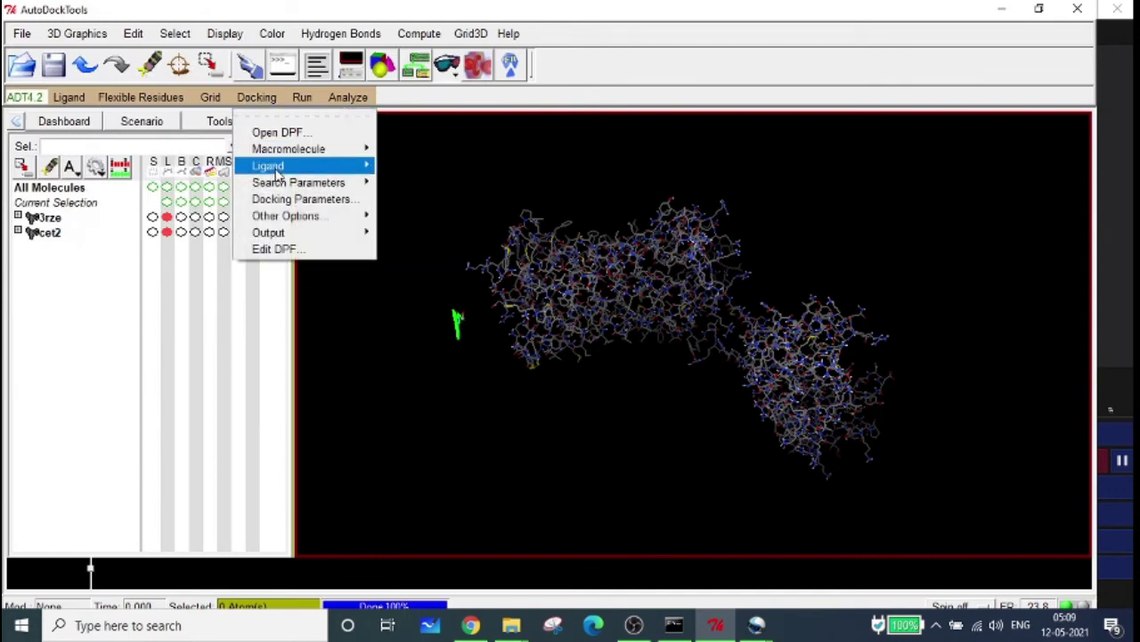
{"action": "mouse_move", "coordinate": [278, 169]}
{"action": "left_click", "coordinate": [414, 178]}
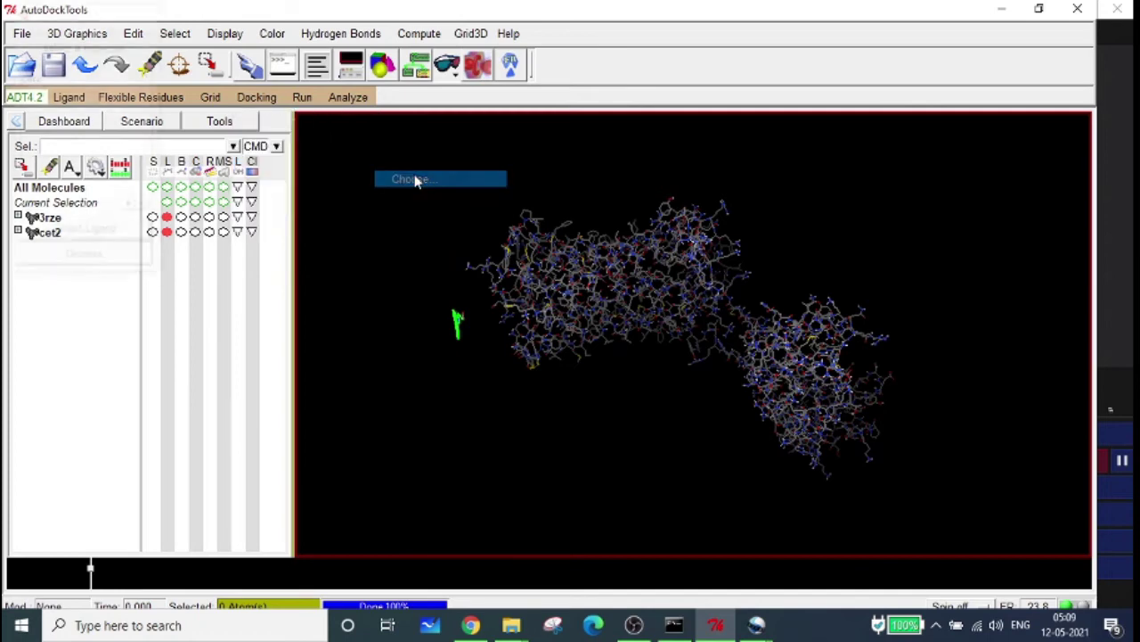
{"action": "left_click", "coordinate": [40, 78]}
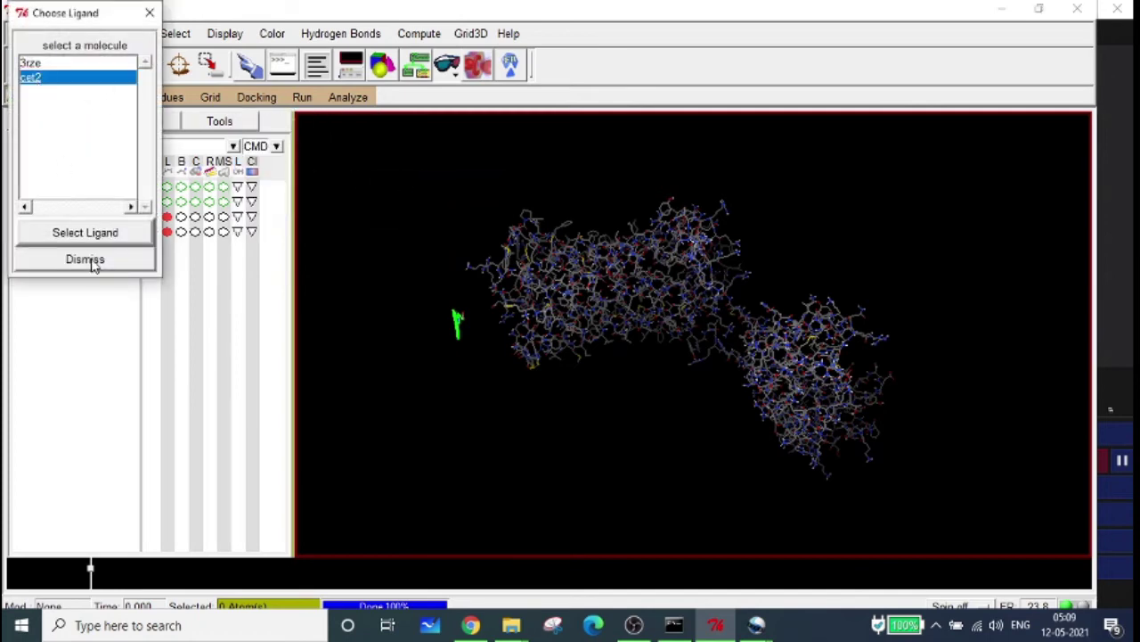
{"action": "left_click", "coordinate": [85, 233]}
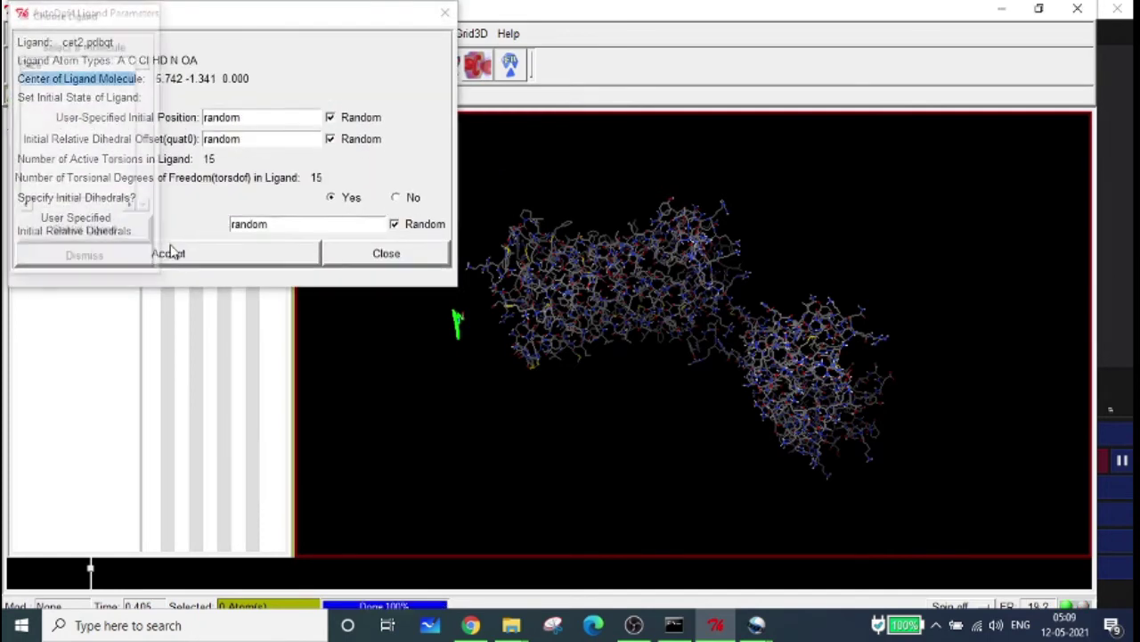
- Accept the cet2 ligand parameters with random initial position, dihedral offset and dihedrals, and open the genetic algorithm search parameters
{"action": "left_click", "coordinate": [236, 259]}
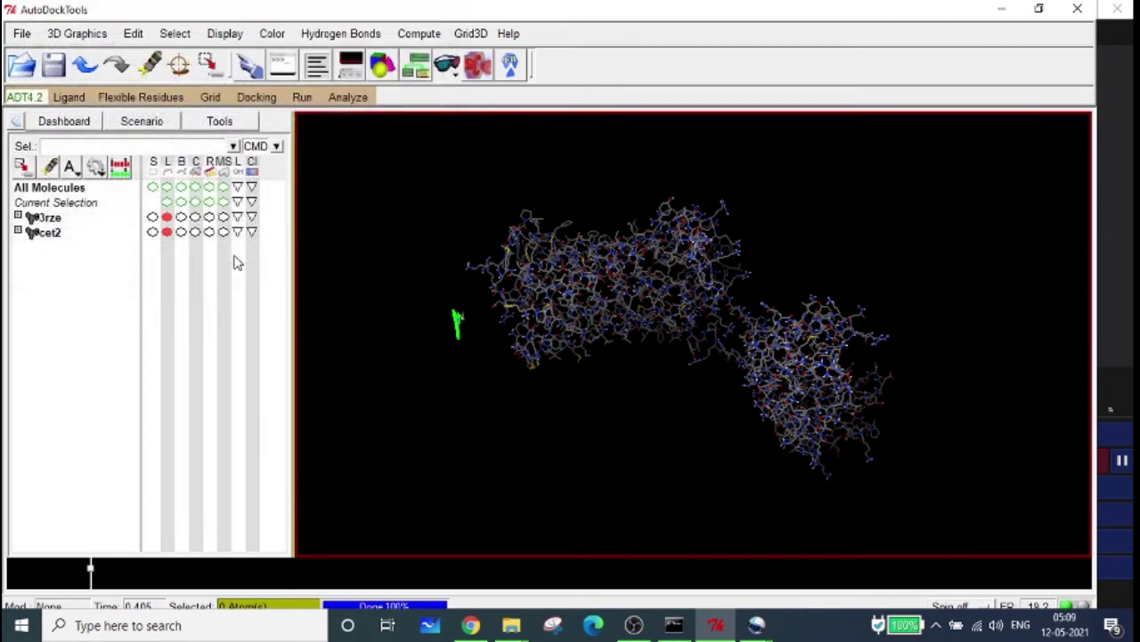
{"action": "left_click", "coordinate": [275, 100]}
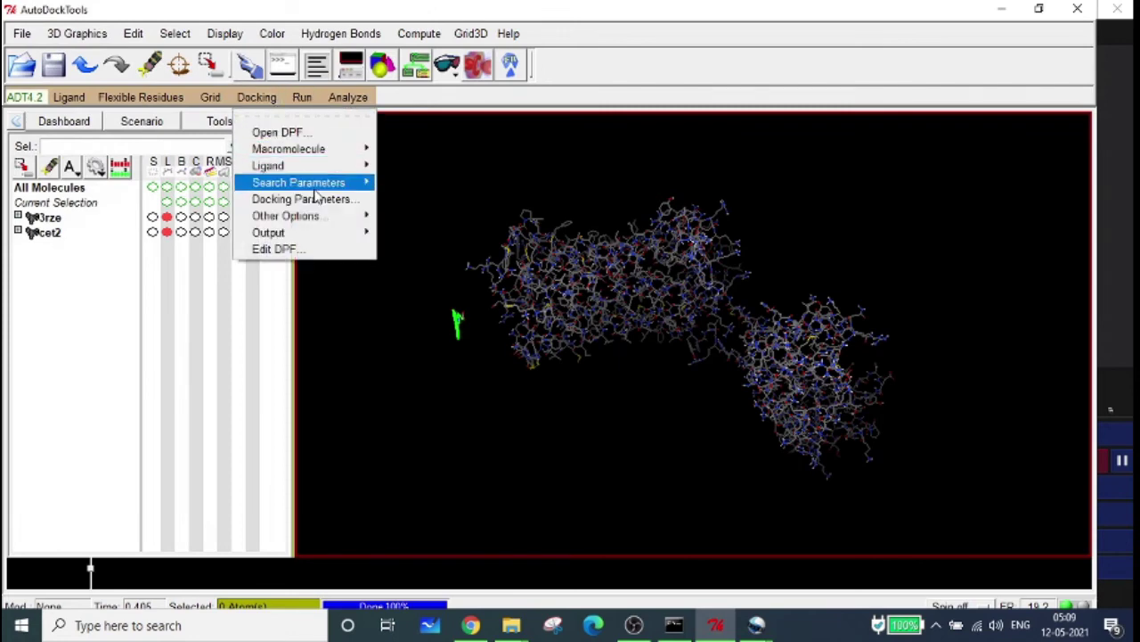
{"action": "mouse_move", "coordinate": [312, 185]}
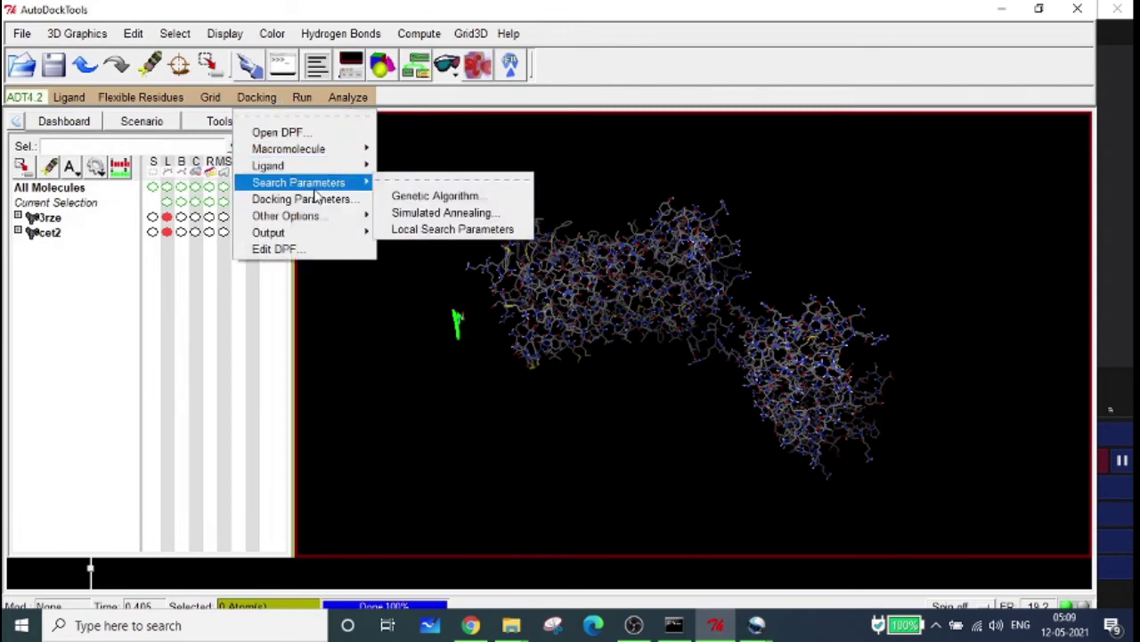
{"action": "left_click", "coordinate": [500, 201]}
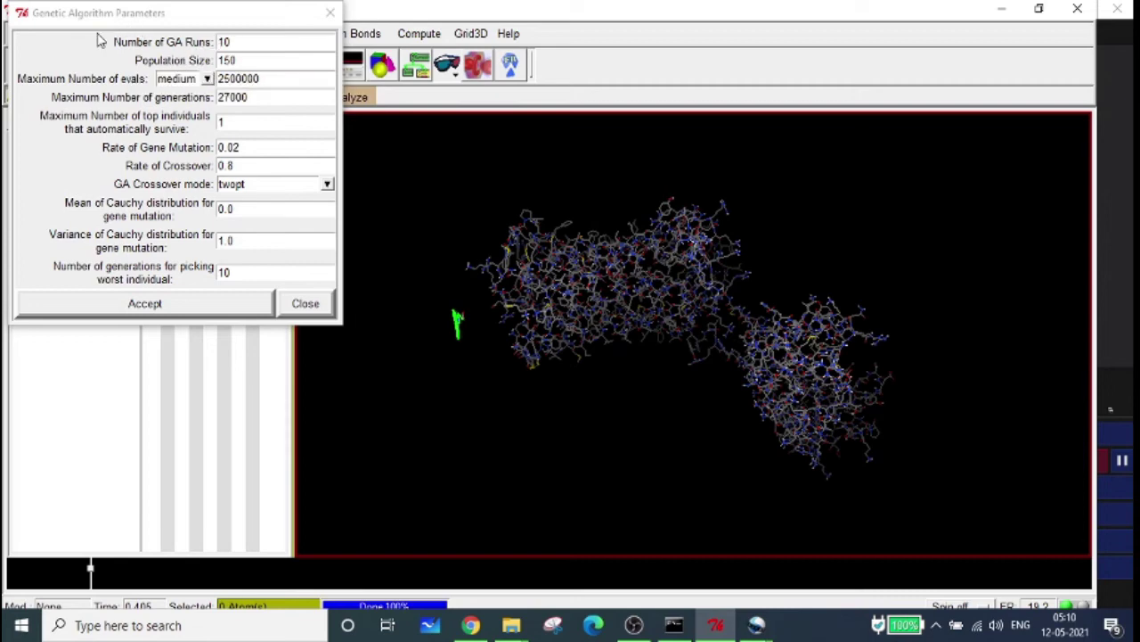
- Try the long preset for the maximum number of evals and return it to medium
{"action": "left_click", "coordinate": [207, 79]}
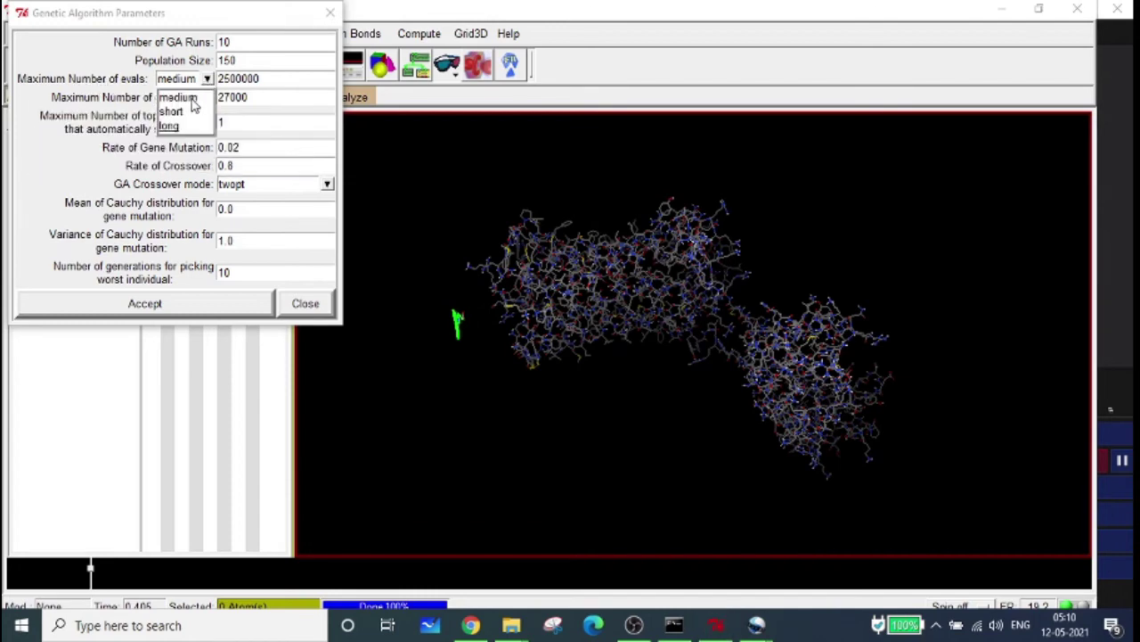
{"action": "left_click", "coordinate": [175, 128]}
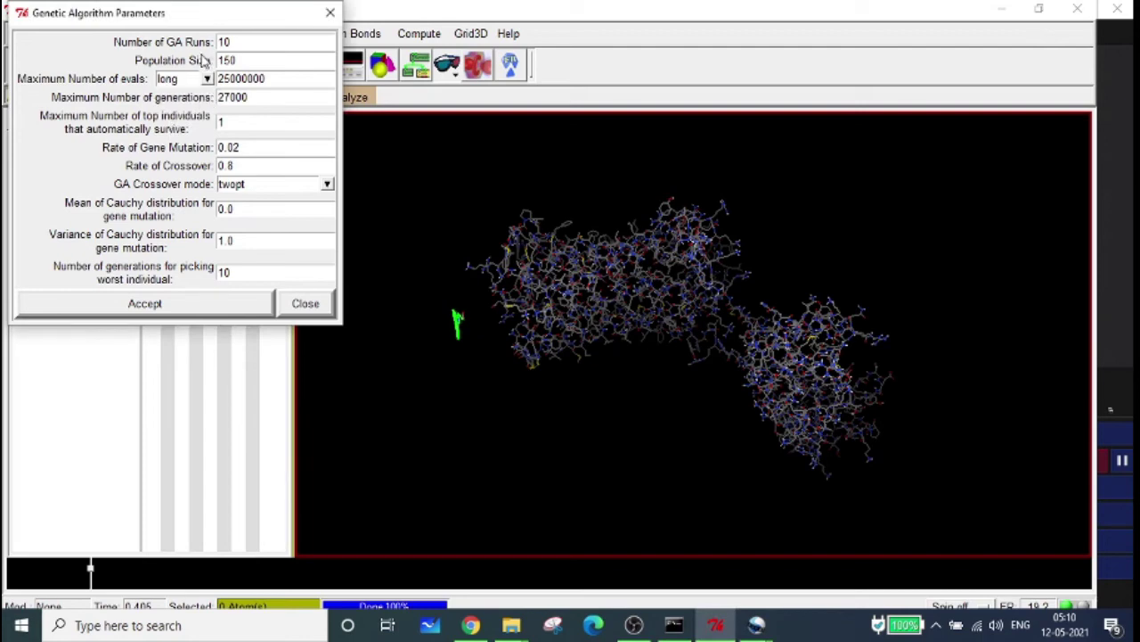
{"action": "mouse_move", "coordinate": [136, 87]}
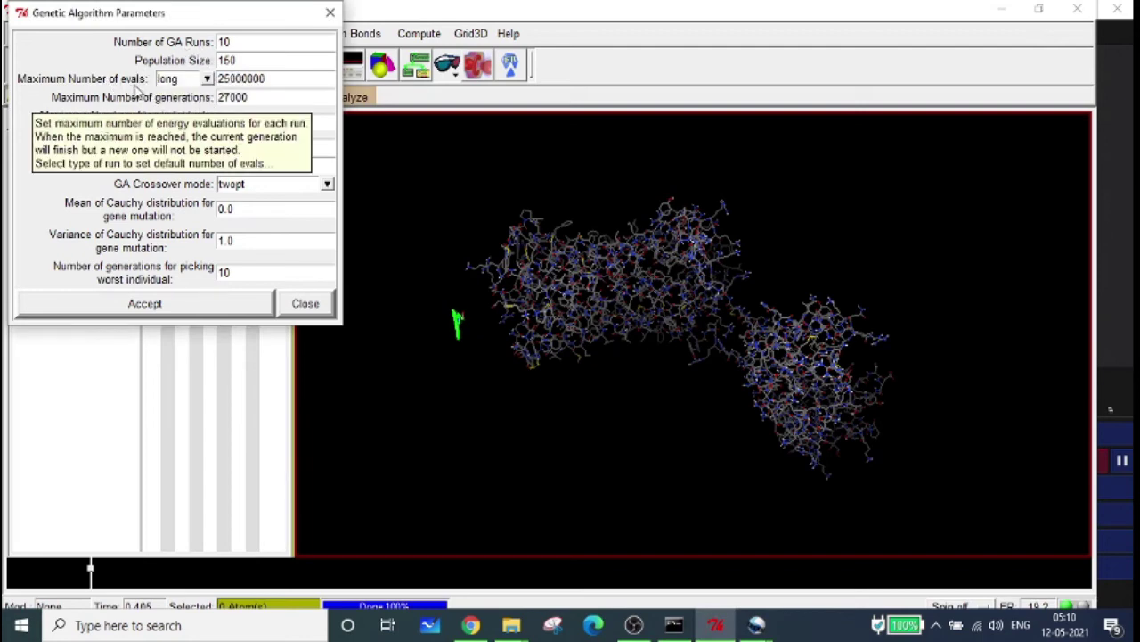
{"action": "left_click", "coordinate": [207, 79]}
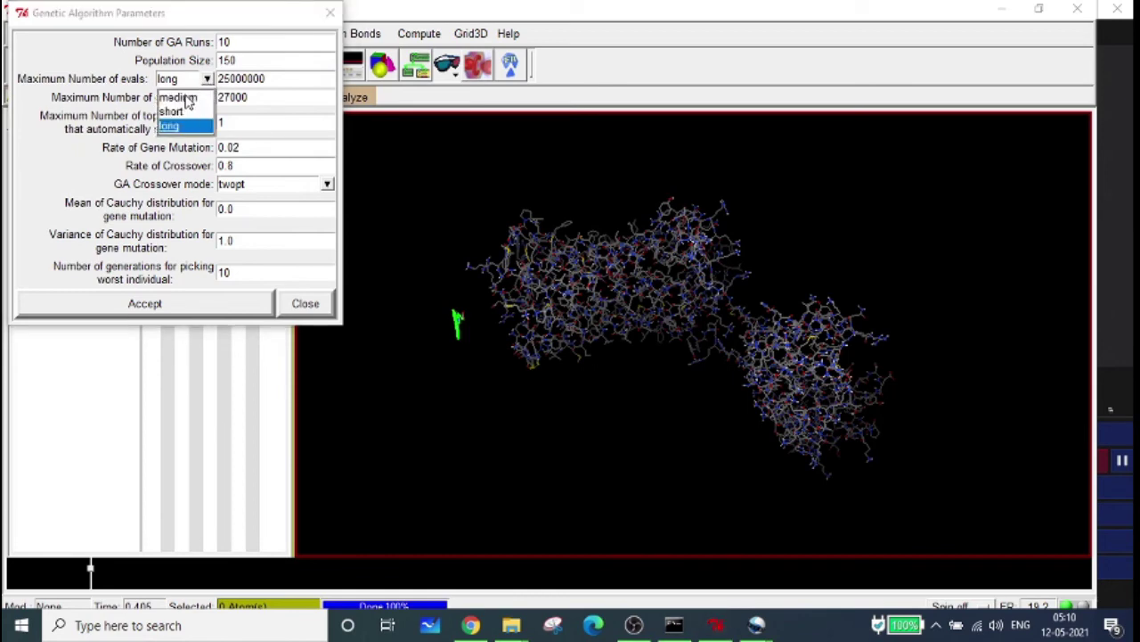
{"action": "left_click", "coordinate": [186, 100]}
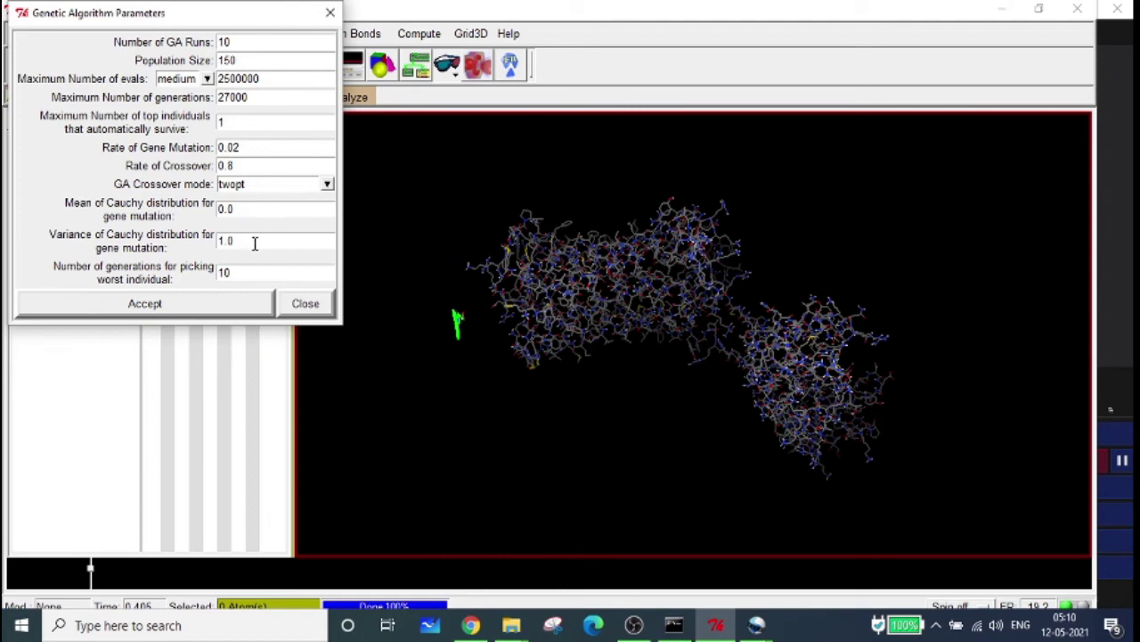
- Accept the genetic algorithm parameters and the default docking run options for random number generator, energy, step size and output format
{"action": "left_click", "coordinate": [125, 305]}
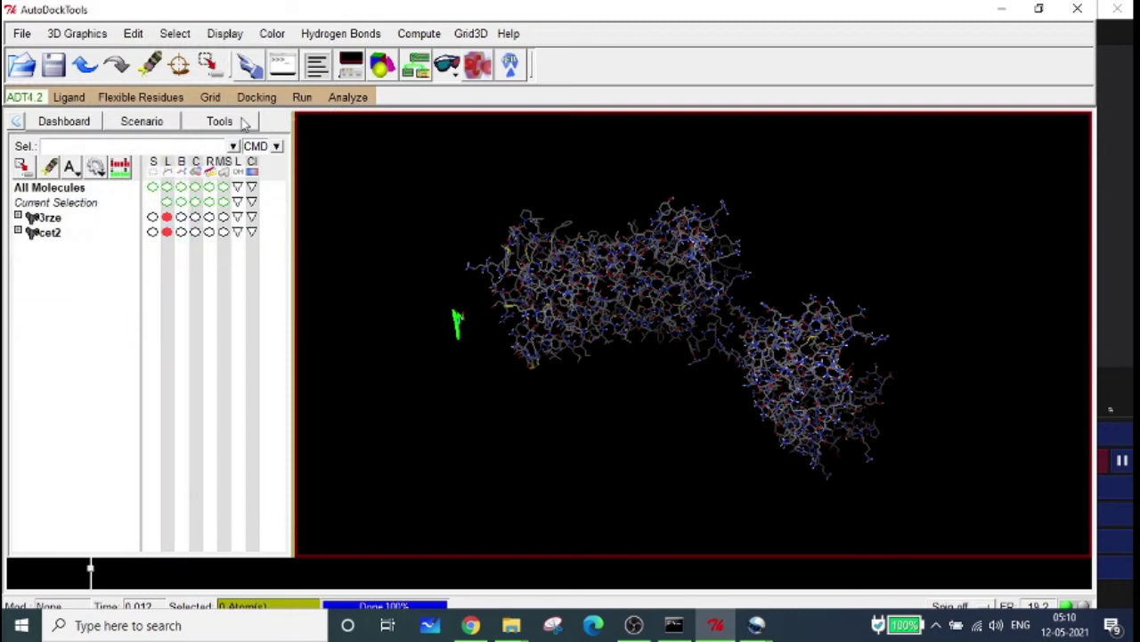
{"action": "left_click", "coordinate": [256, 96]}
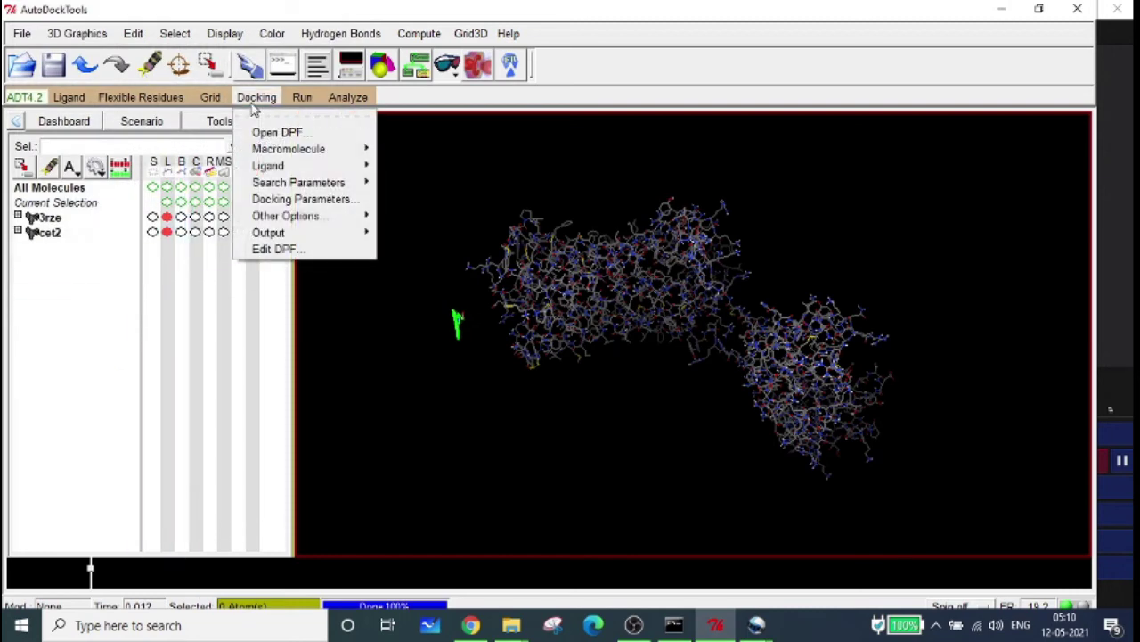
{"action": "left_click", "coordinate": [286, 203]}
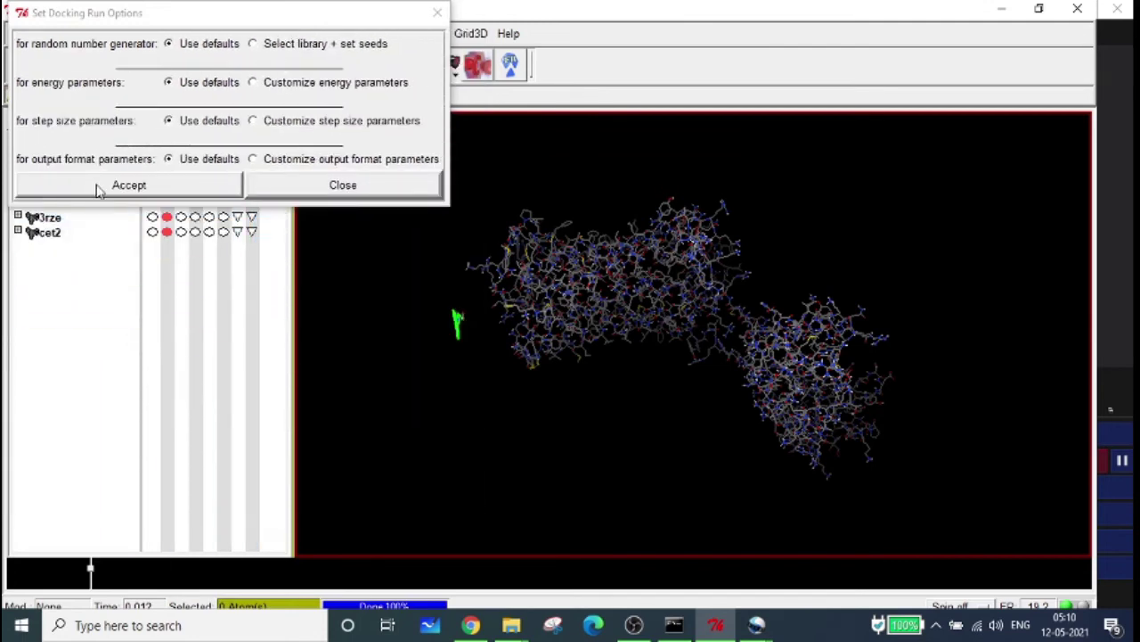
{"action": "left_click", "coordinate": [125, 186]}
- Write the docking parameters as Lamarckian GA (4.2) output to 1.dpf in the workspace folder, replacing the existing file
{"action": "left_click", "coordinate": [260, 98]}
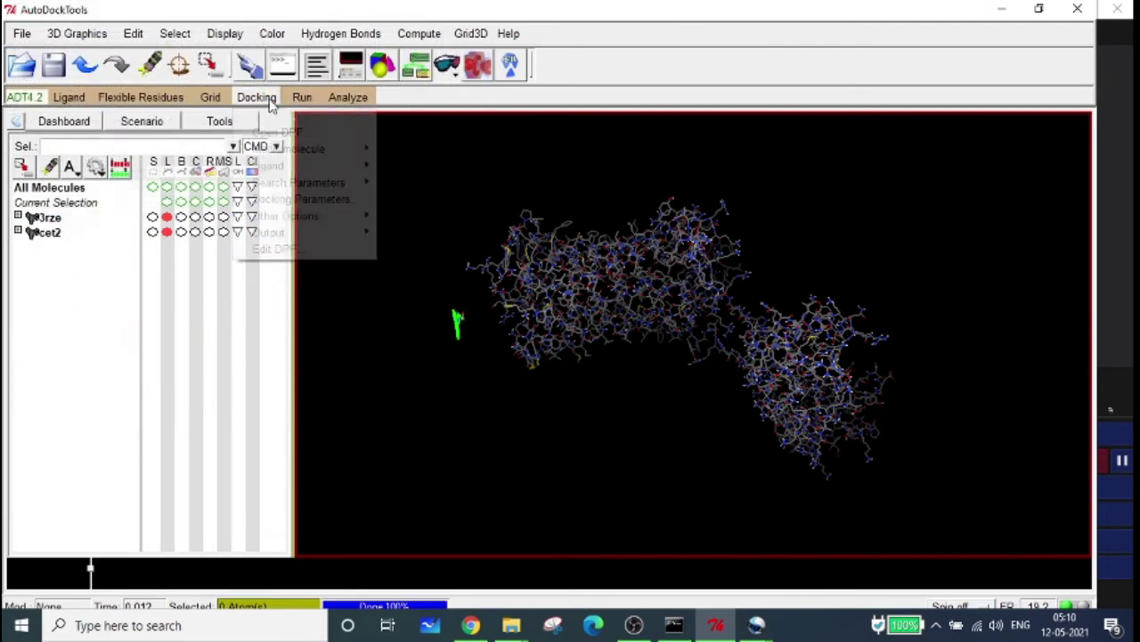
{"action": "mouse_move", "coordinate": [301, 223]}
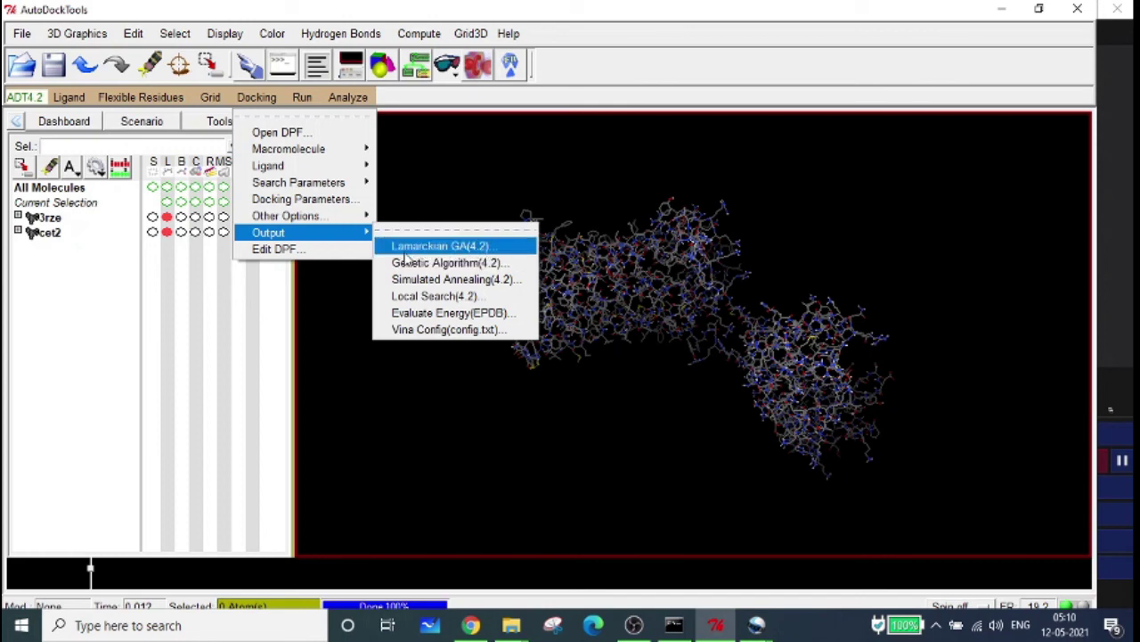
{"action": "mouse_move", "coordinate": [350, 184]}
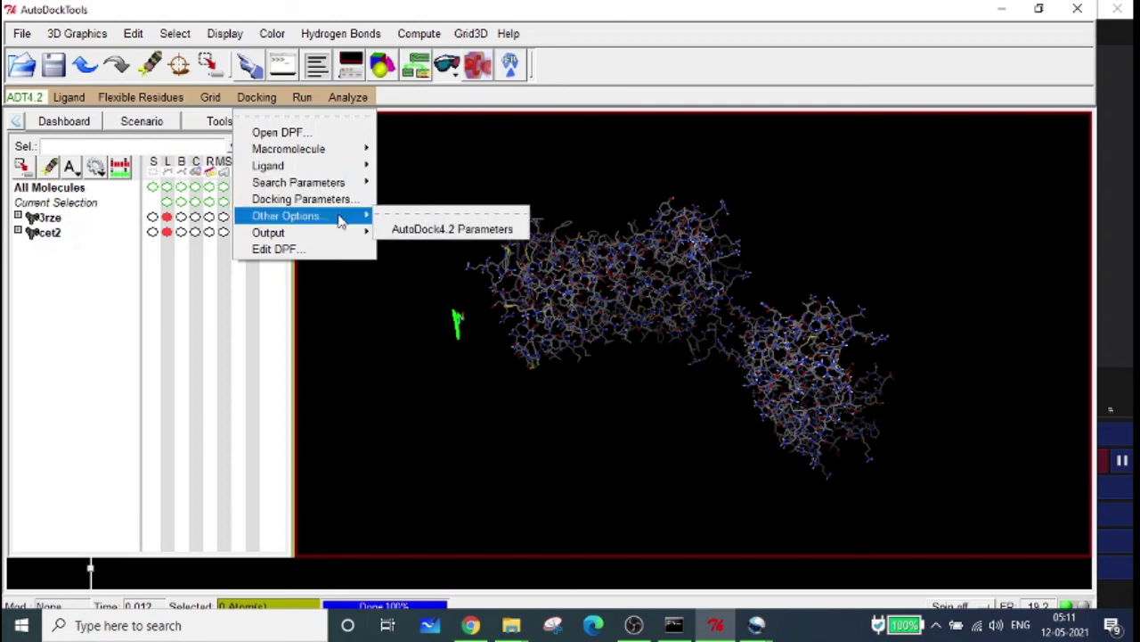
{"action": "mouse_move", "coordinate": [345, 234]}
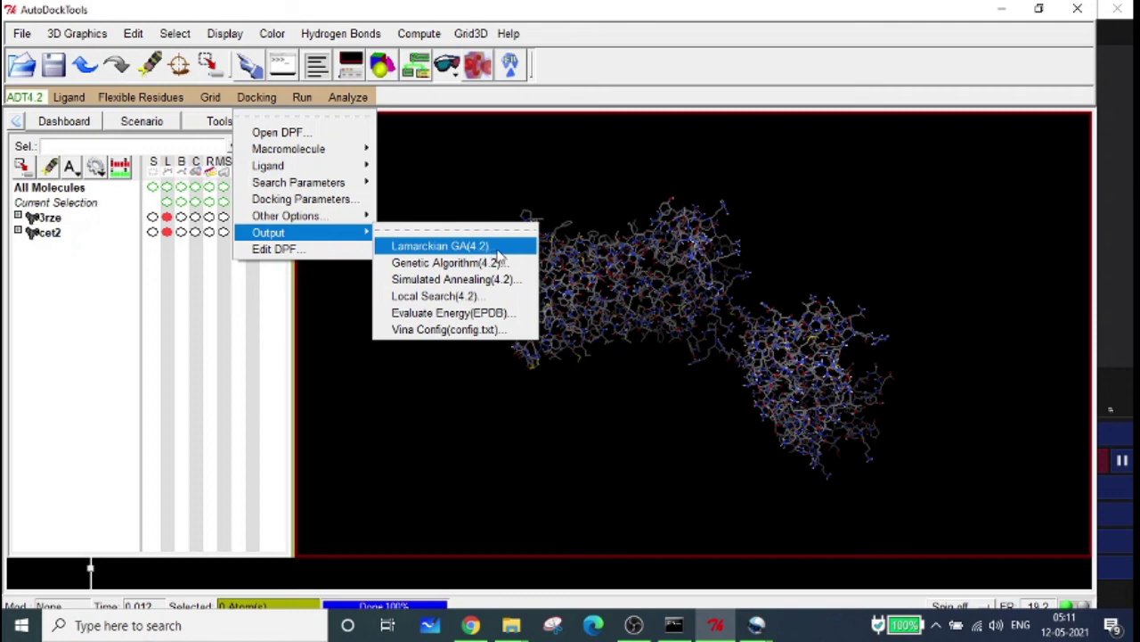
{"action": "left_click", "coordinate": [468, 247]}
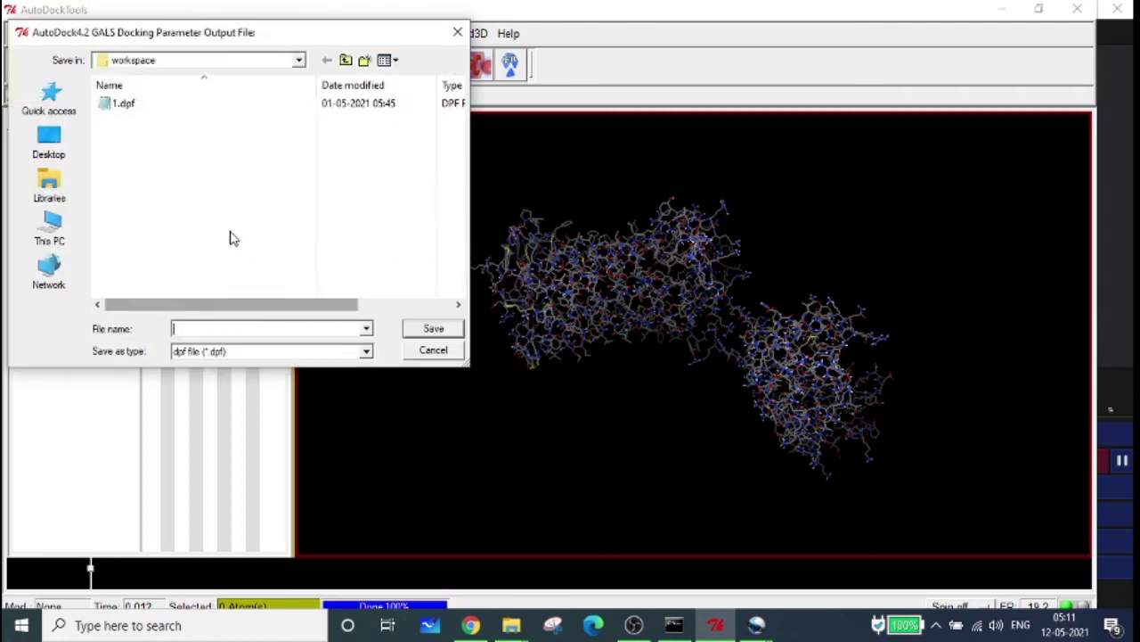
{"action": "left_click", "coordinate": [119, 105]}
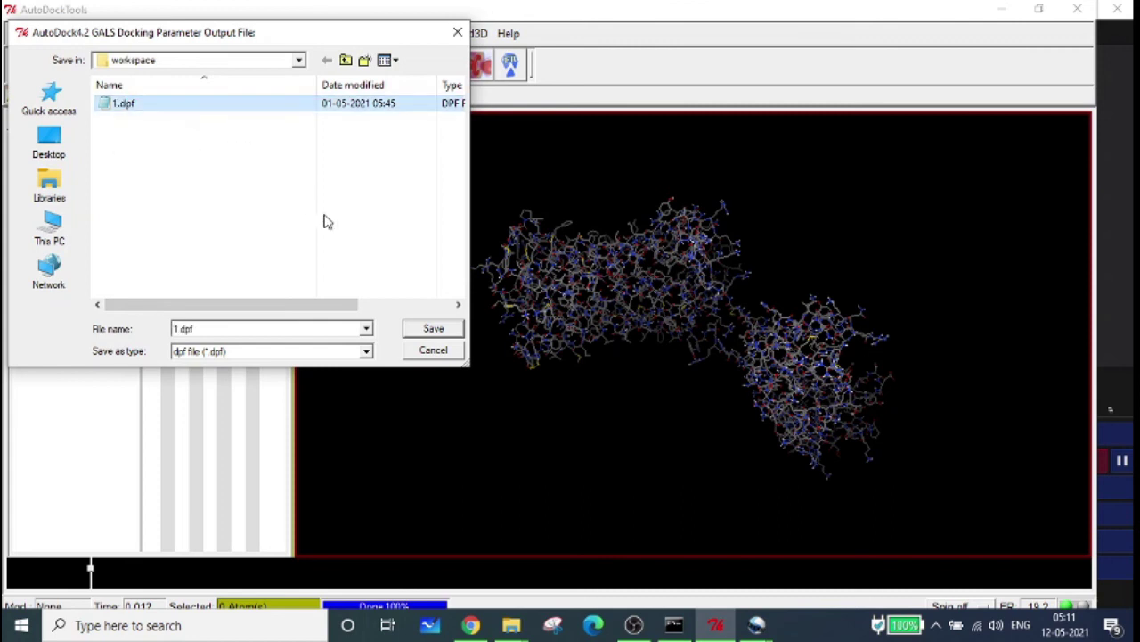
{"action": "left_click", "coordinate": [433, 330]}
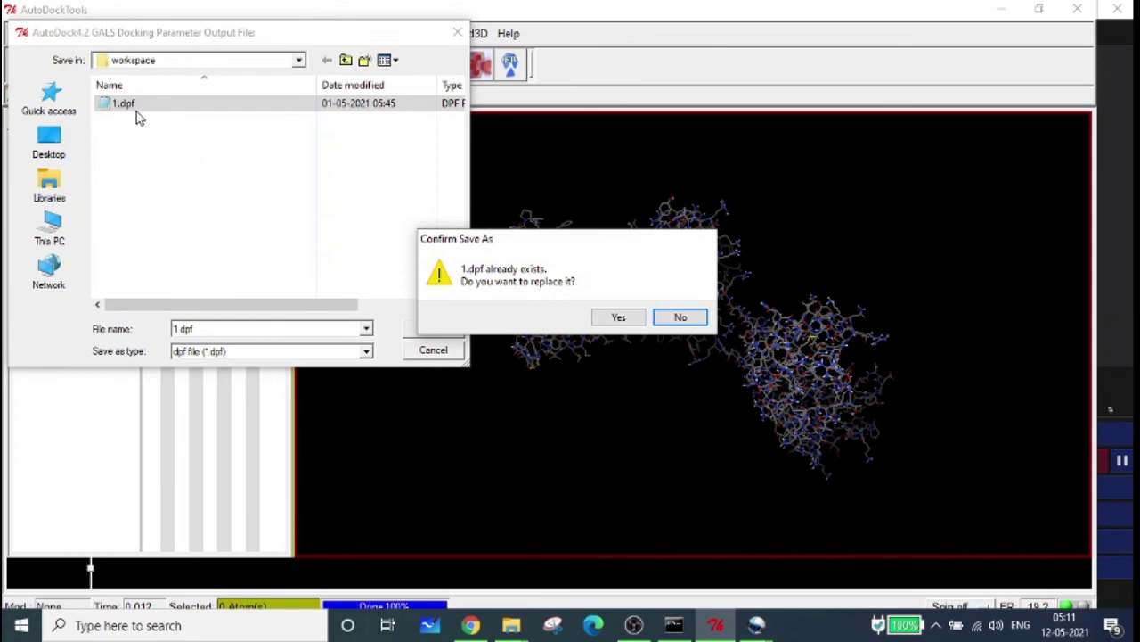
{"action": "left_click", "coordinate": [618, 318]}
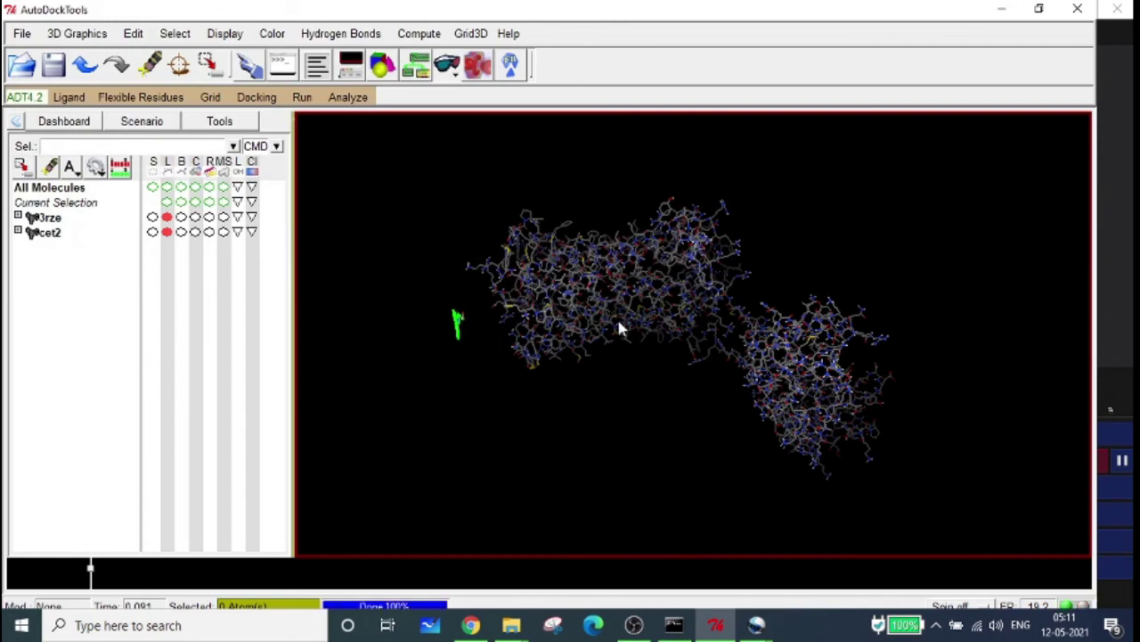
- Set up an AutoDock run with autodock4.exe from the workspace folder as the program
{"action": "left_click_drag", "start_coordinate": [704, 313], "coordinate": [526, 363]}
{"action": "middle_click_drag", "start_coordinate": [525, 364], "coordinate": [824, 367]}
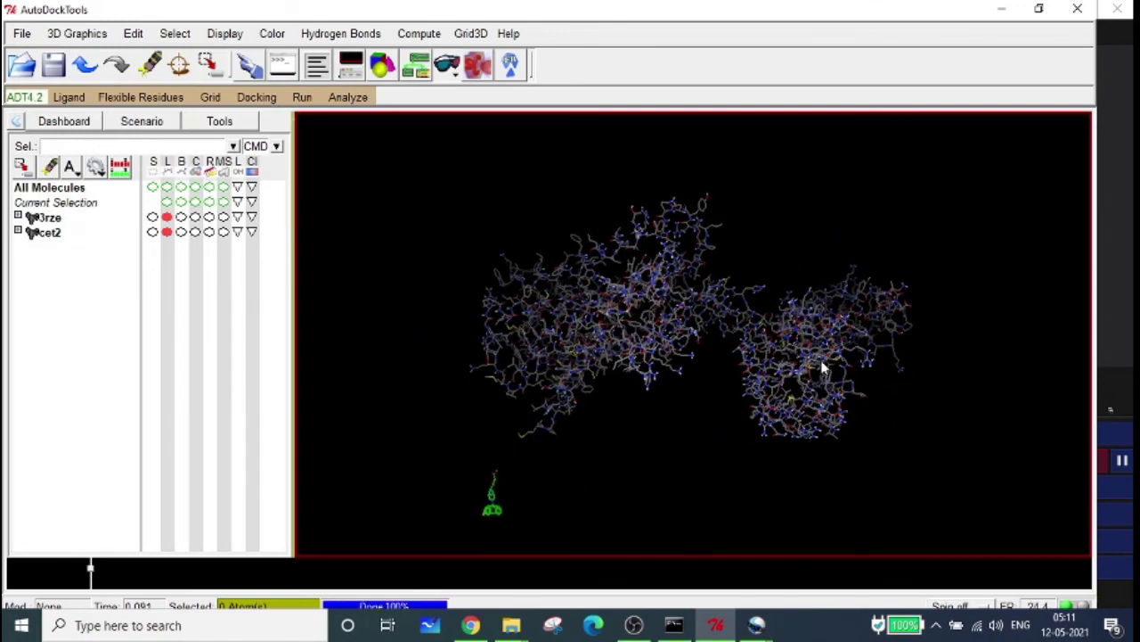
{"action": "left_click", "coordinate": [303, 98]}
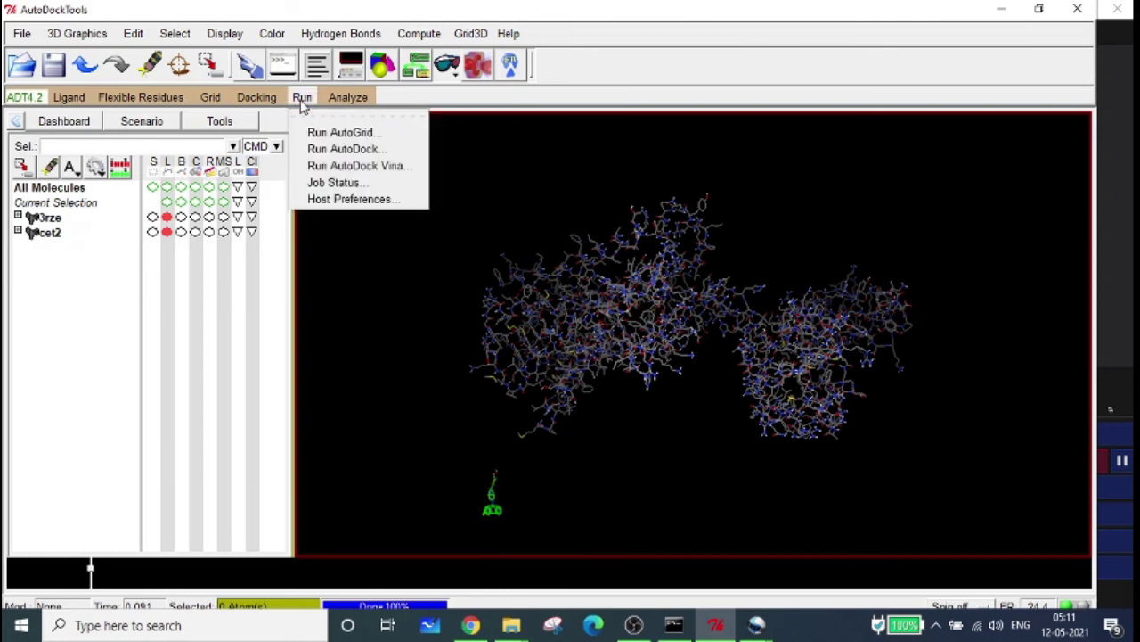
{"action": "left_click", "coordinate": [351, 150]}
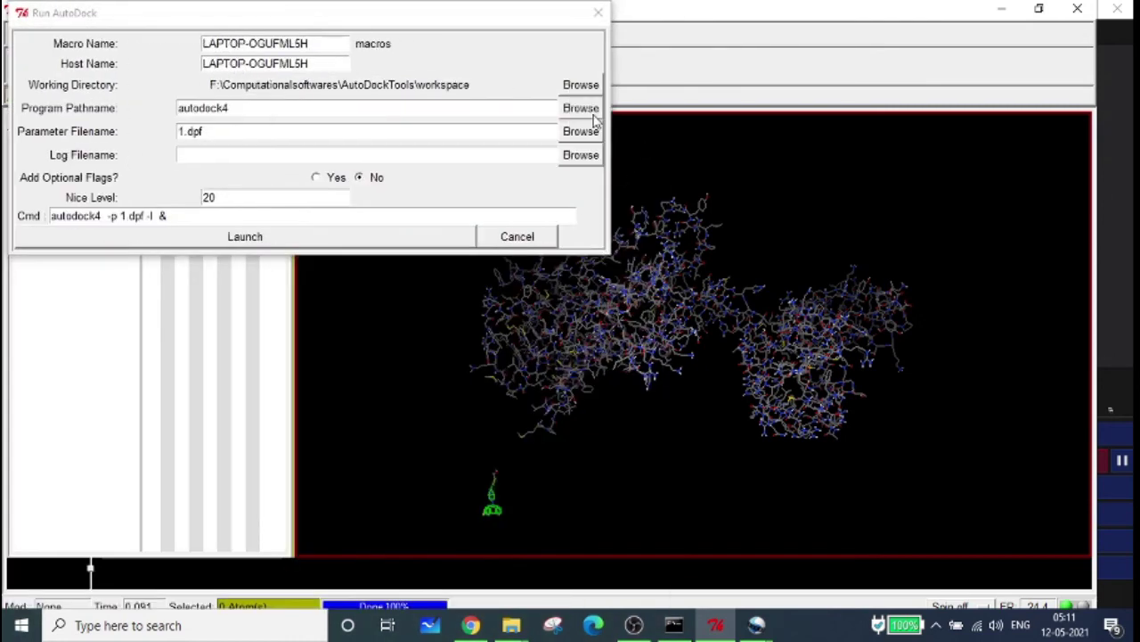
{"action": "left_click", "coordinate": [580, 108]}
{"action": "scroll", "coordinate": [227, 219], "scroll_direction": "down", "scroll_amount": 4}
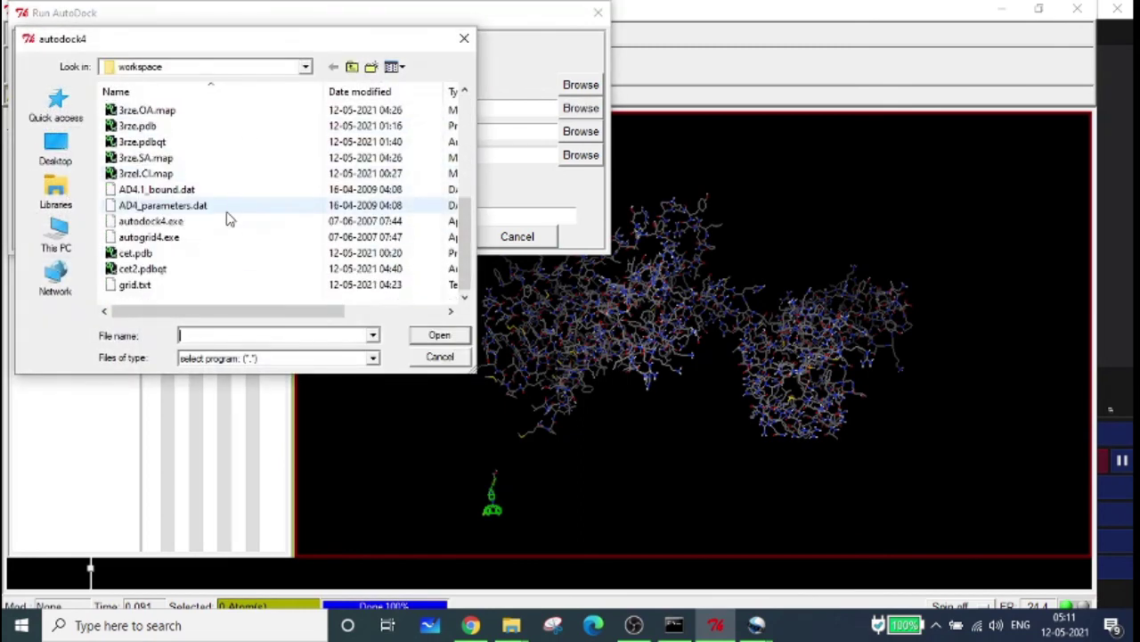
{"action": "left_click", "coordinate": [174, 223]}
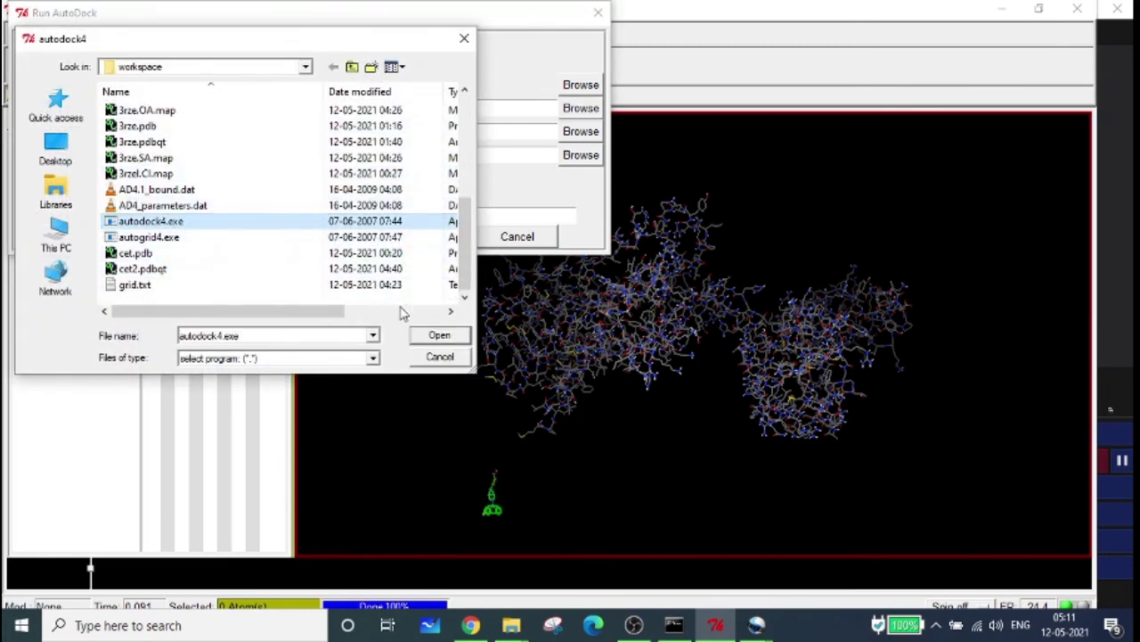
{"action": "left_click", "coordinate": [438, 335]}
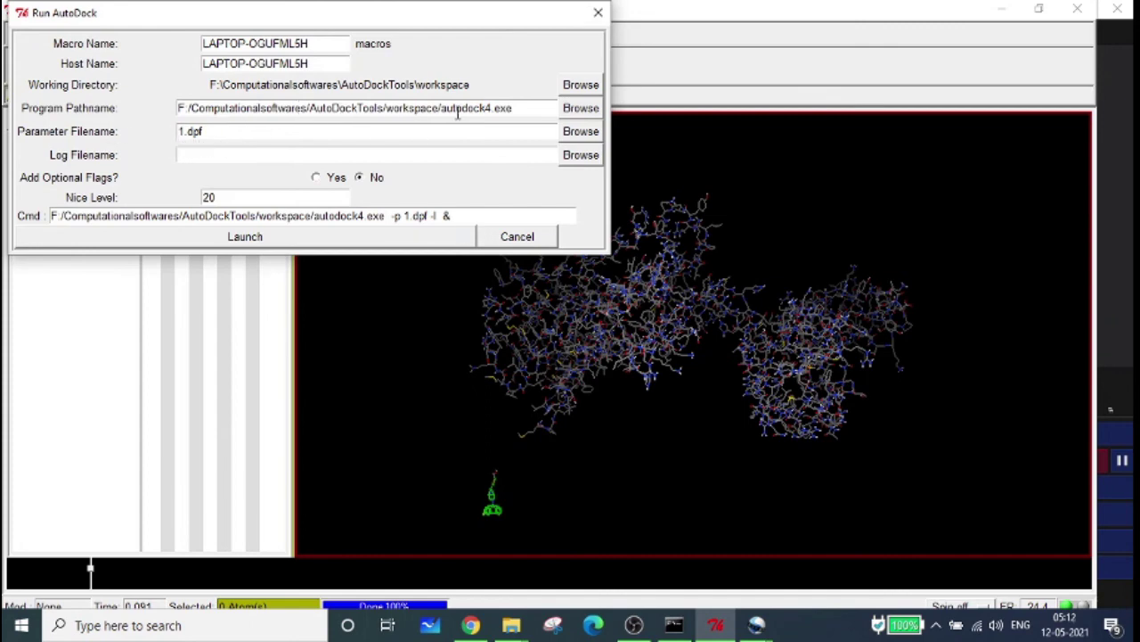
- Choose 1.dpf from the workspace folder as the AutoDock parameter file and launch the docking run
{"action": "left_click", "coordinate": [581, 132]}
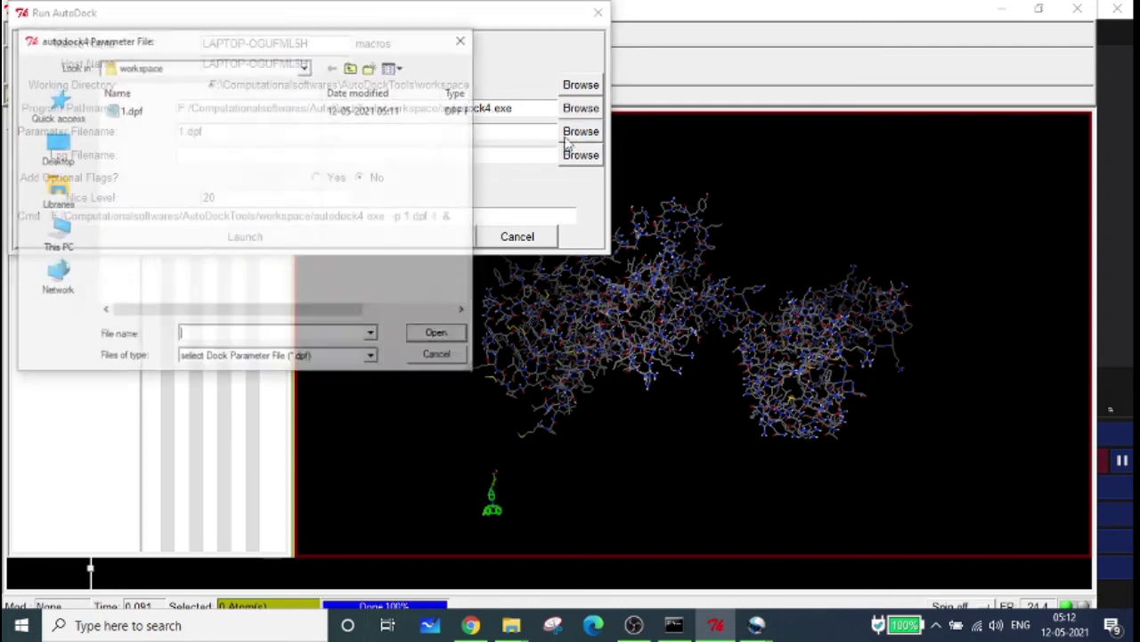
{"action": "left_click", "coordinate": [130, 110]}
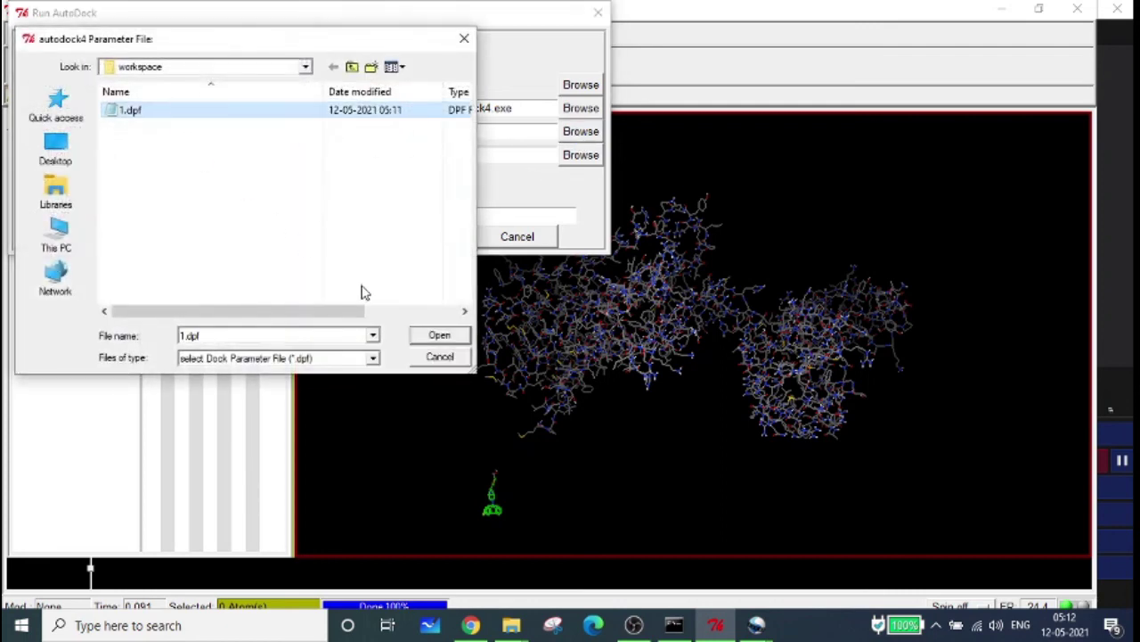
{"action": "left_click", "coordinate": [439, 335]}
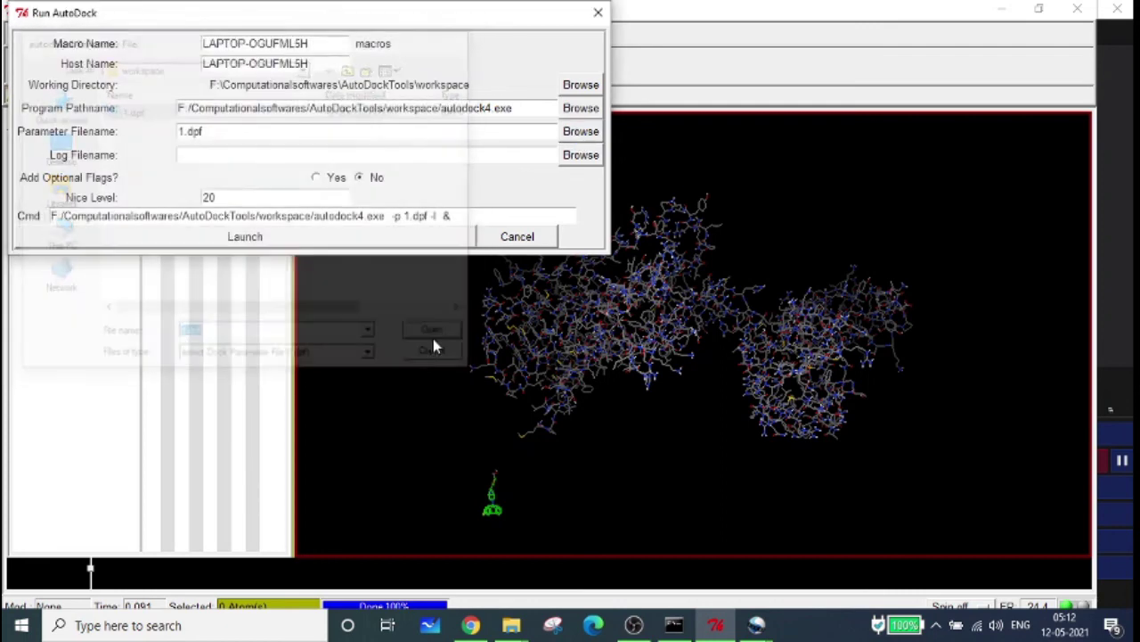
{"action": "left_click", "coordinate": [349, 237]}
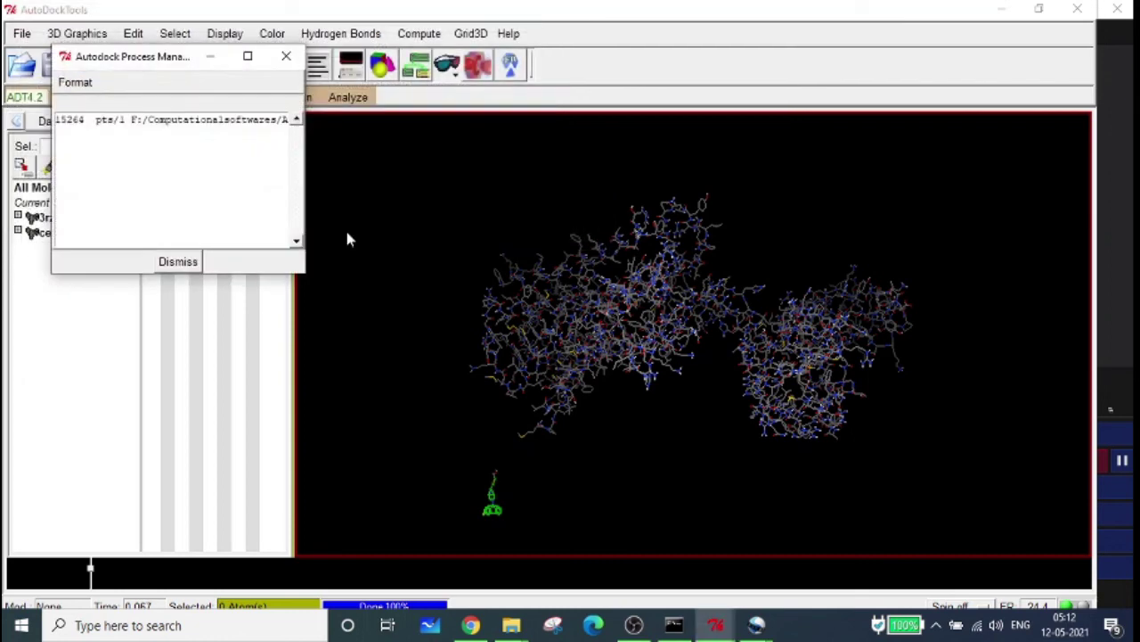